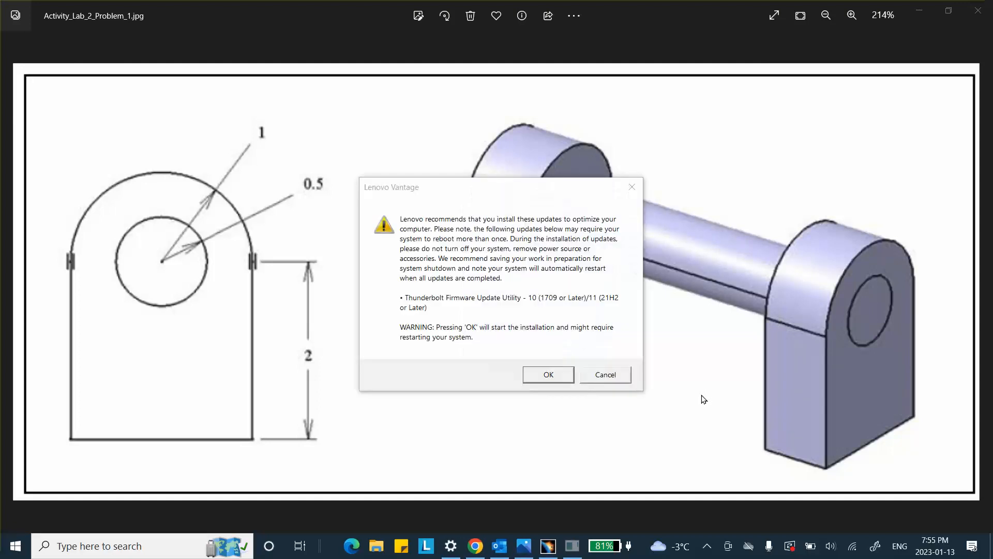
Cancel the Lenovo Vantage update prompt and minimize the reference drawing to switch to CATIA V5
click(605, 376)
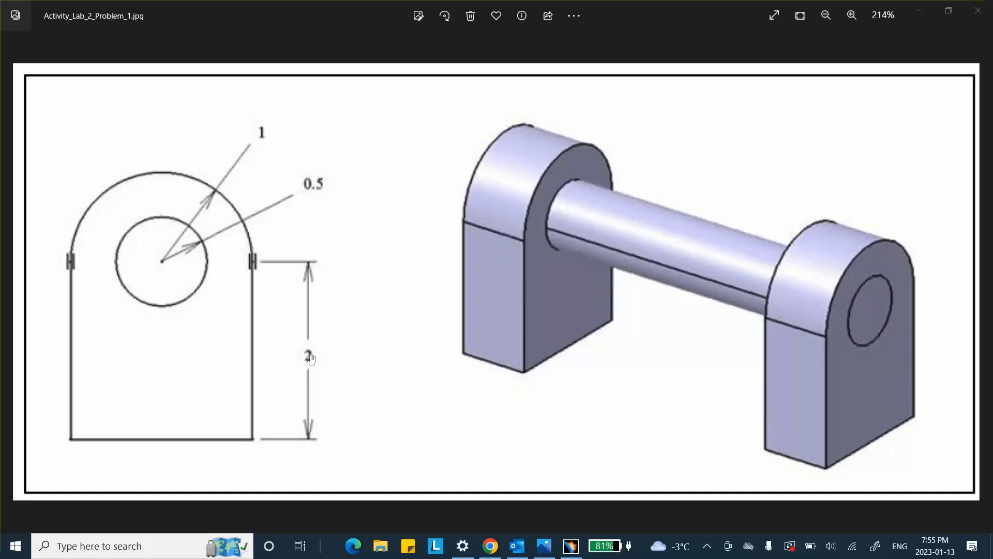
click(919, 10)
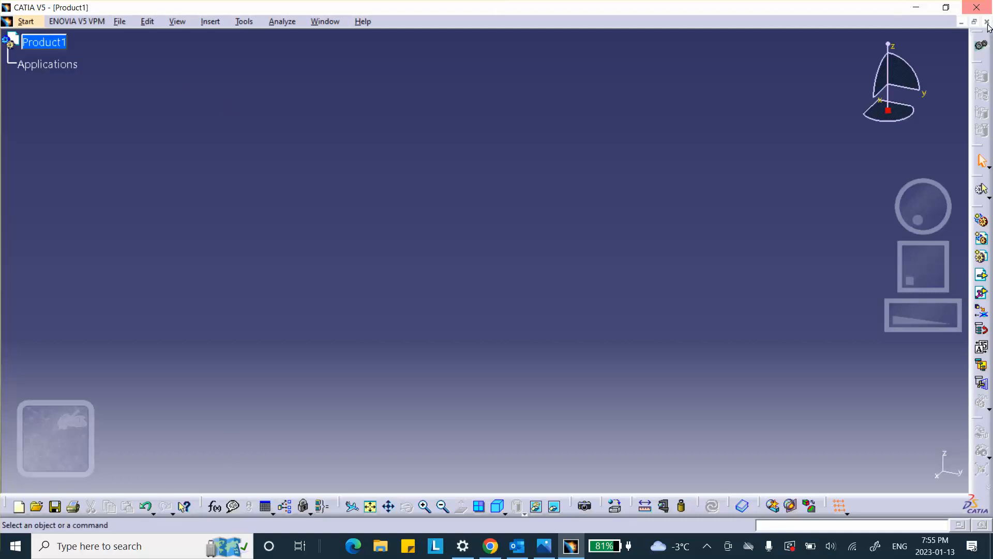
click(59, 46)
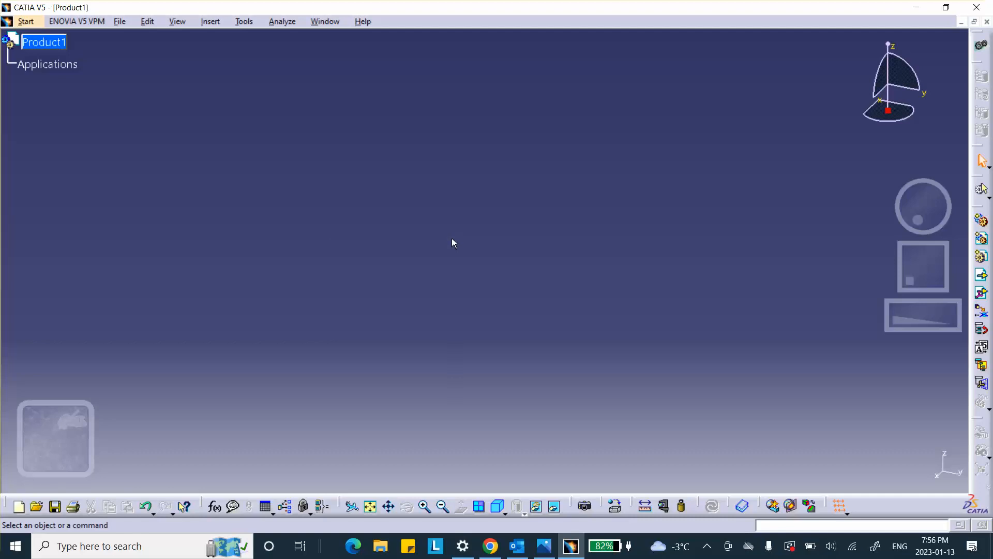
Save the product through Save Management as Product1 (CATProduct) in the Desktop folder Lab_2_Activities, subfolder Activity_1_Lab_2
click(27, 41)
click(120, 22)
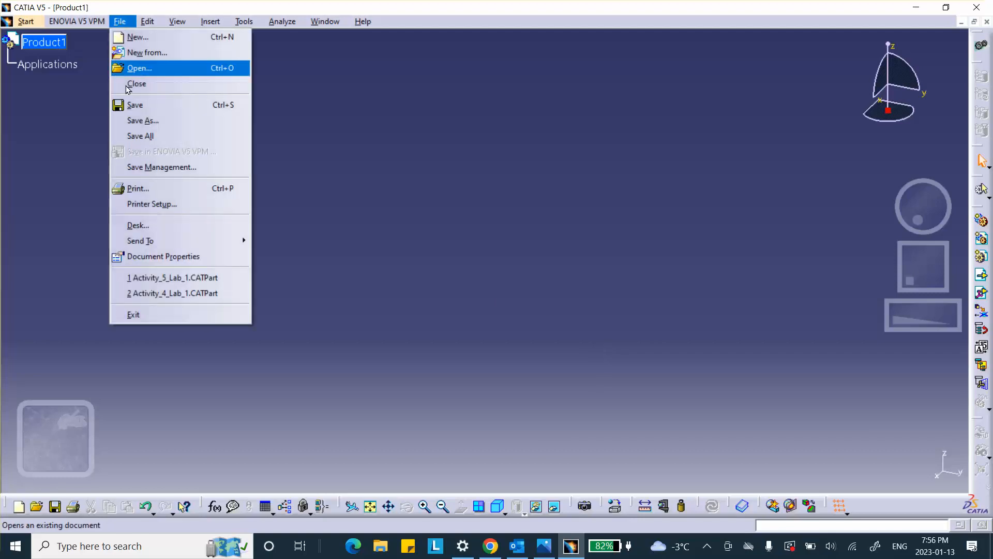
click(169, 165)
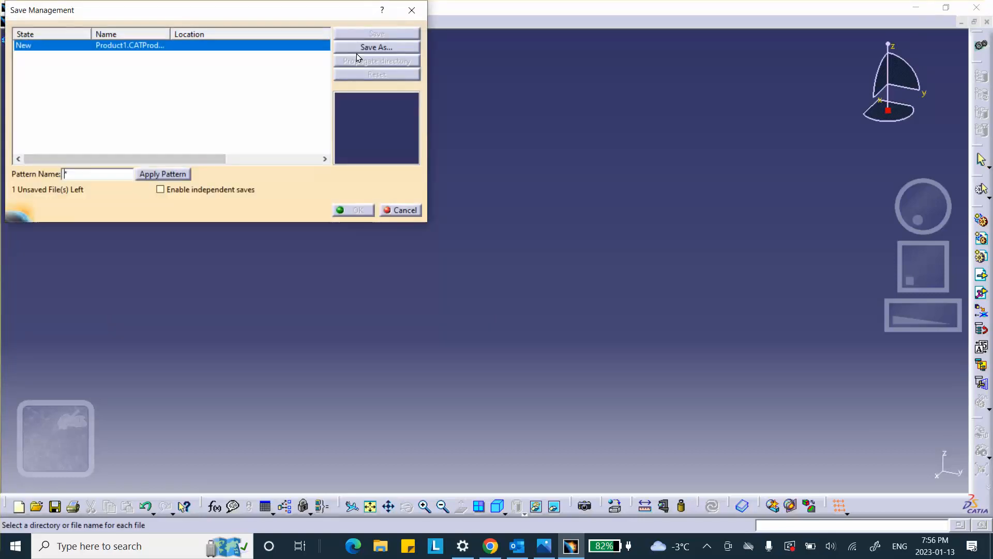
click(361, 48)
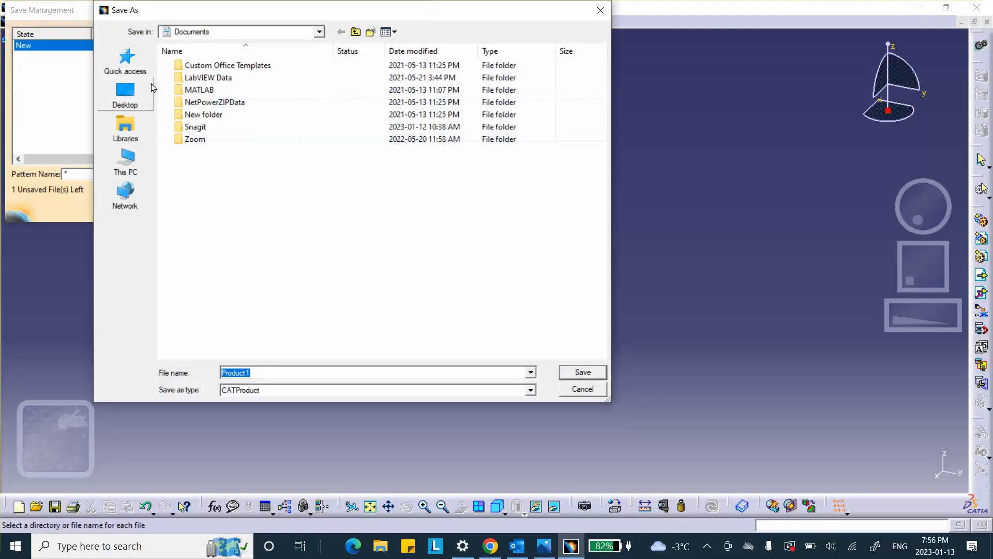
click(125, 96)
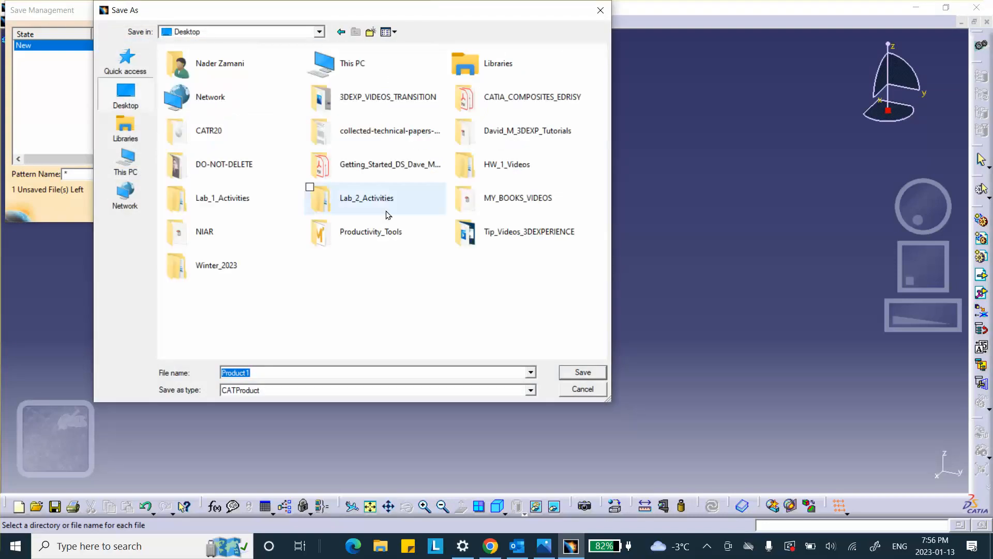
double_click(339, 201)
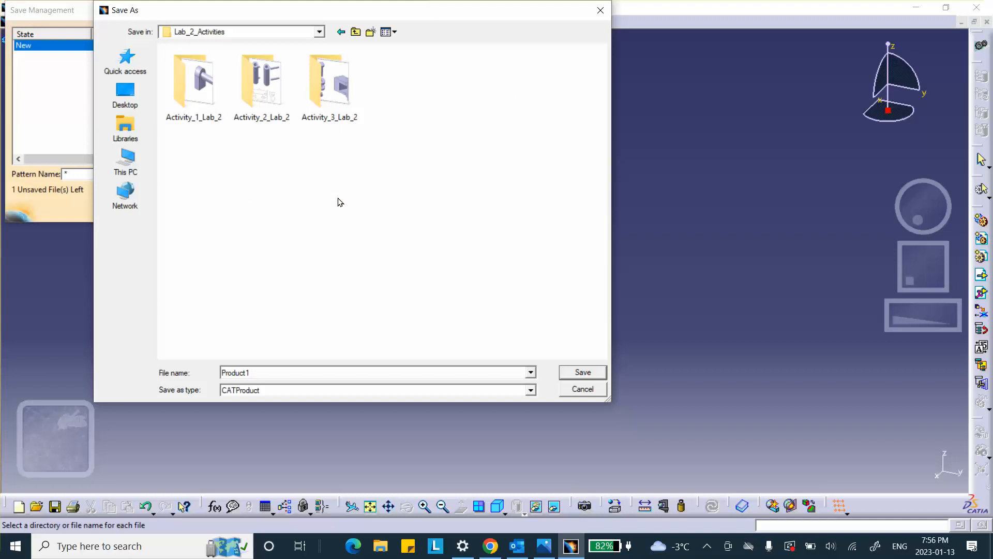
double_click(198, 75)
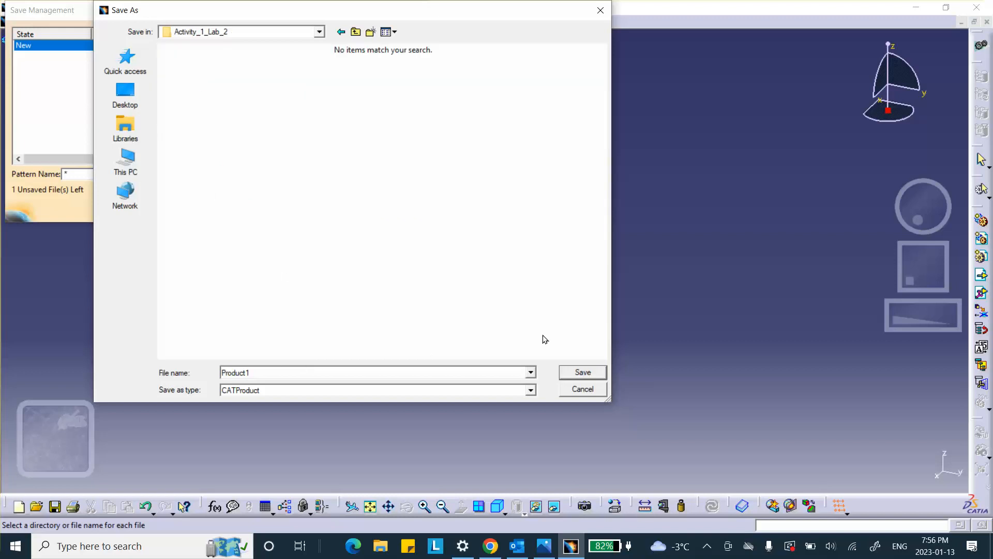
click(578, 372)
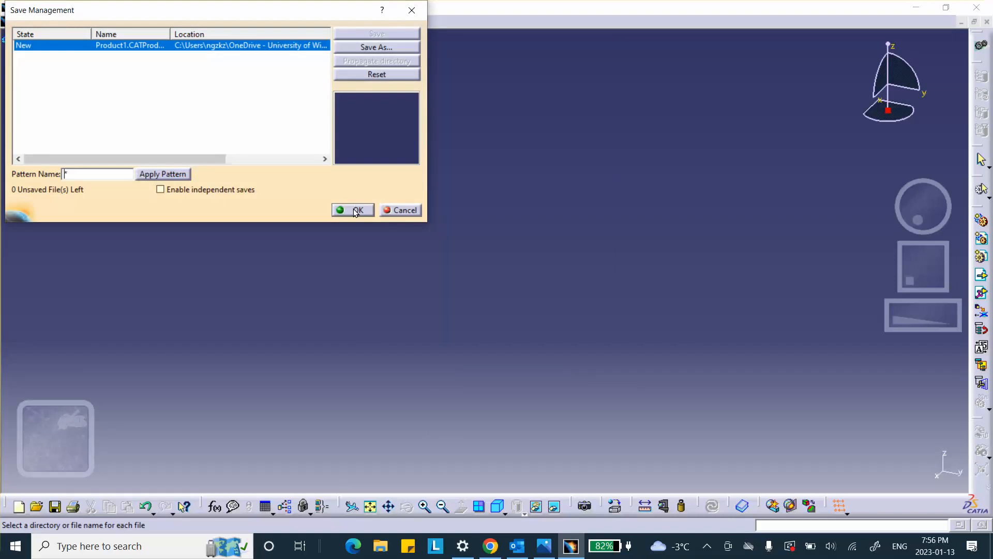
click(355, 209)
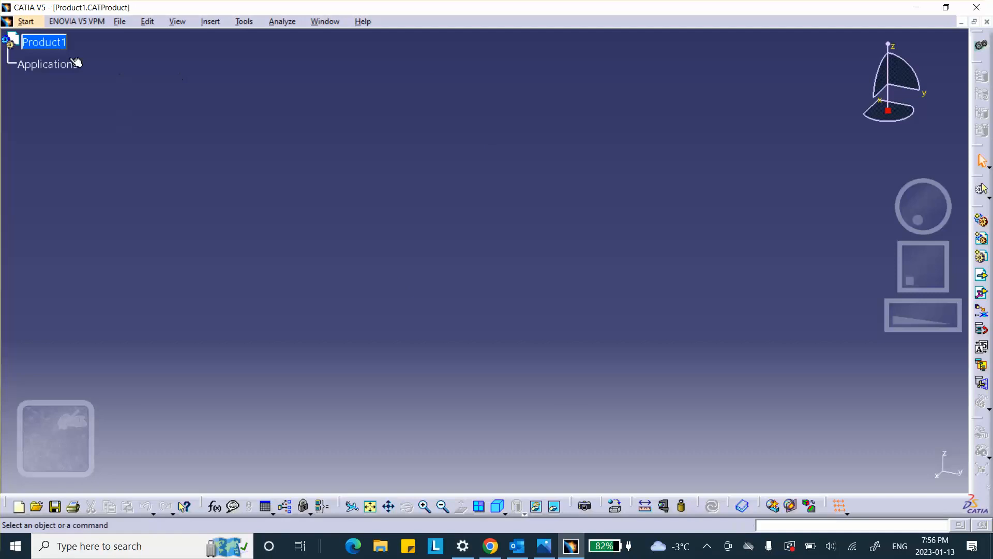
Insert a new part into the root assembly Product1
click(37, 45)
click(211, 21)
click(227, 241)
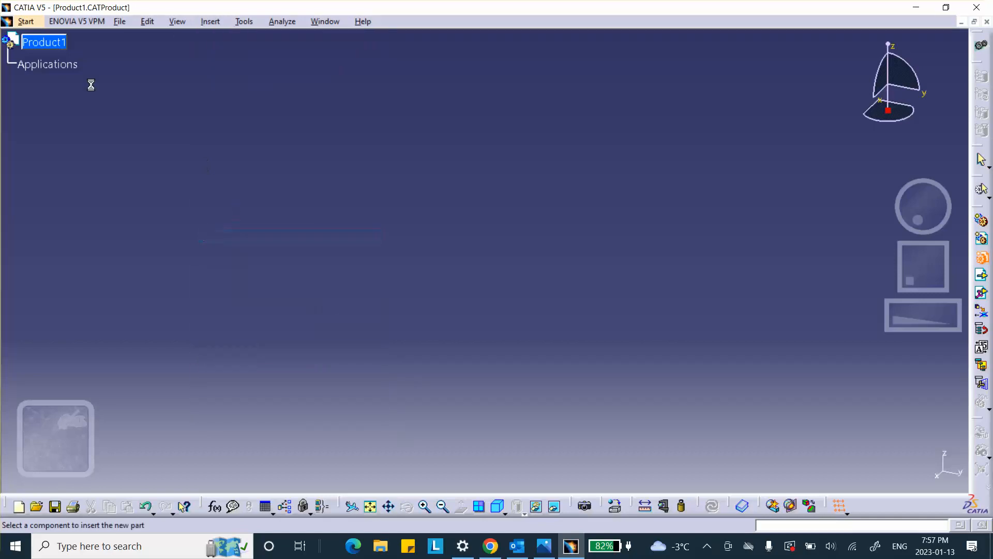
click(42, 43)
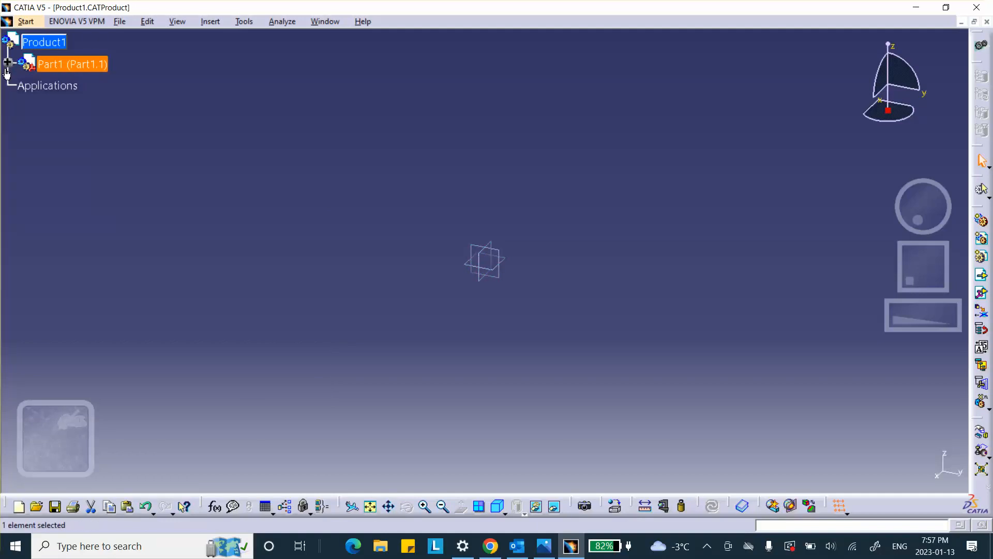
Rename the new part in its properties, setting both the part number and the instance name to "bearing"
right_click(72, 68)
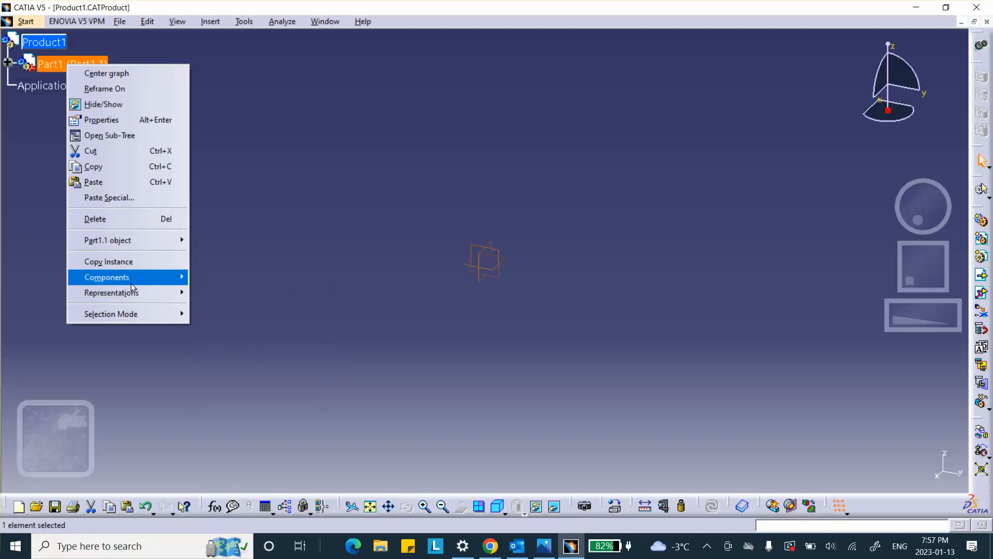
click(103, 120)
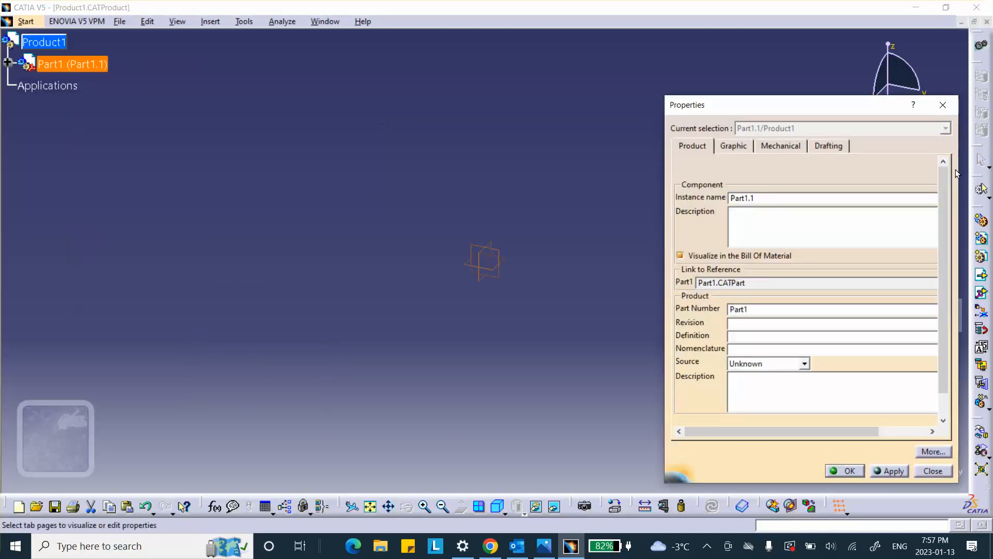
drag(763, 197, 694, 219)
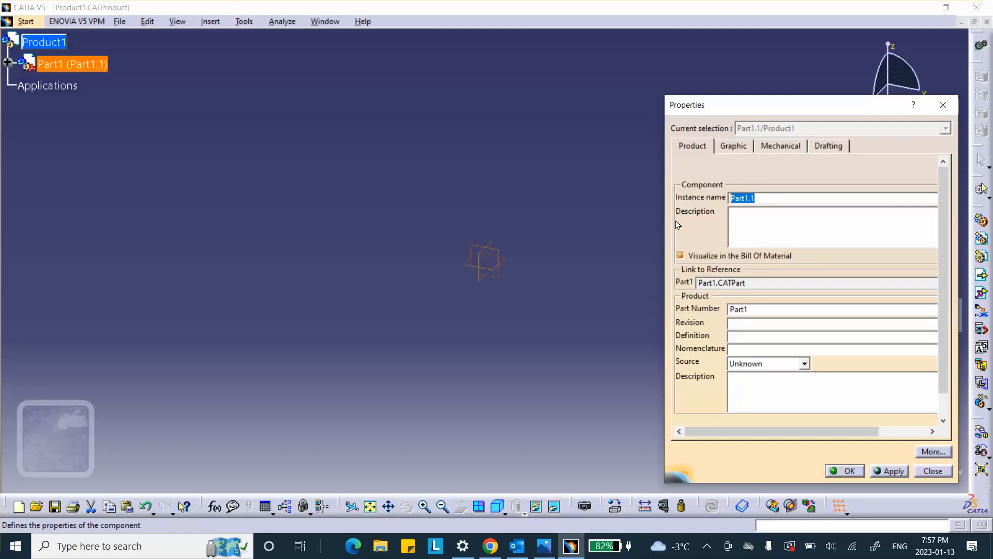
drag(754, 310, 655, 319)
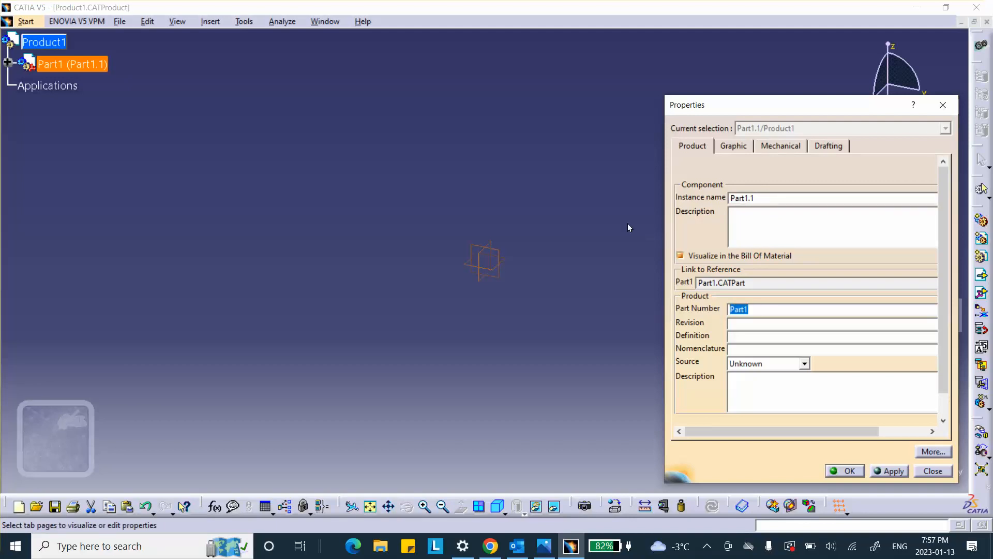
text(bearing)
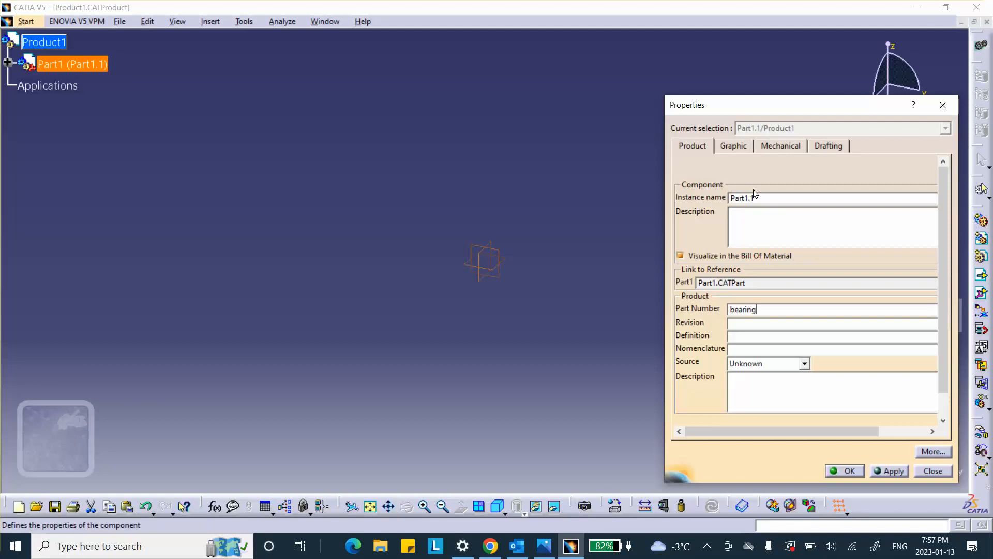
drag(760, 198, 610, 216)
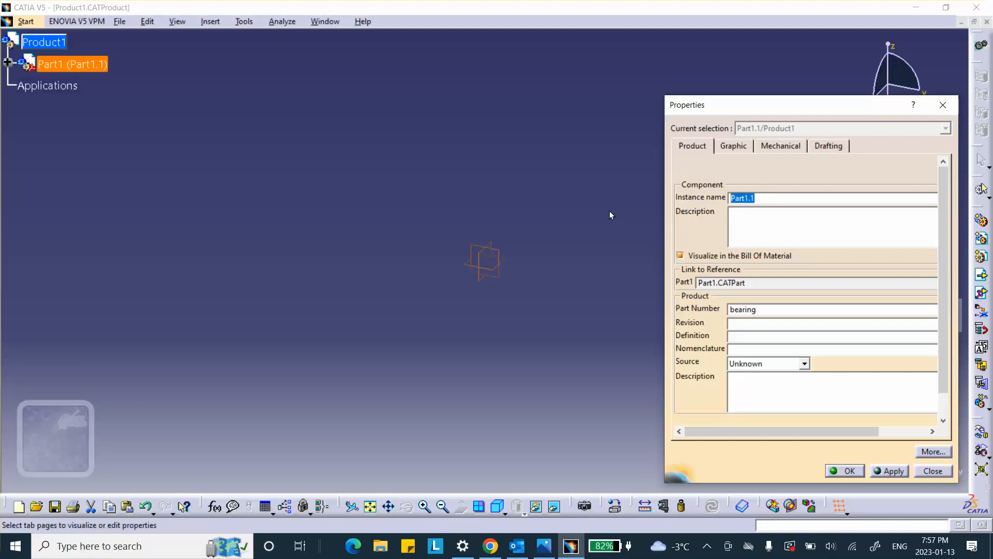
text(bearing)
click(847, 471)
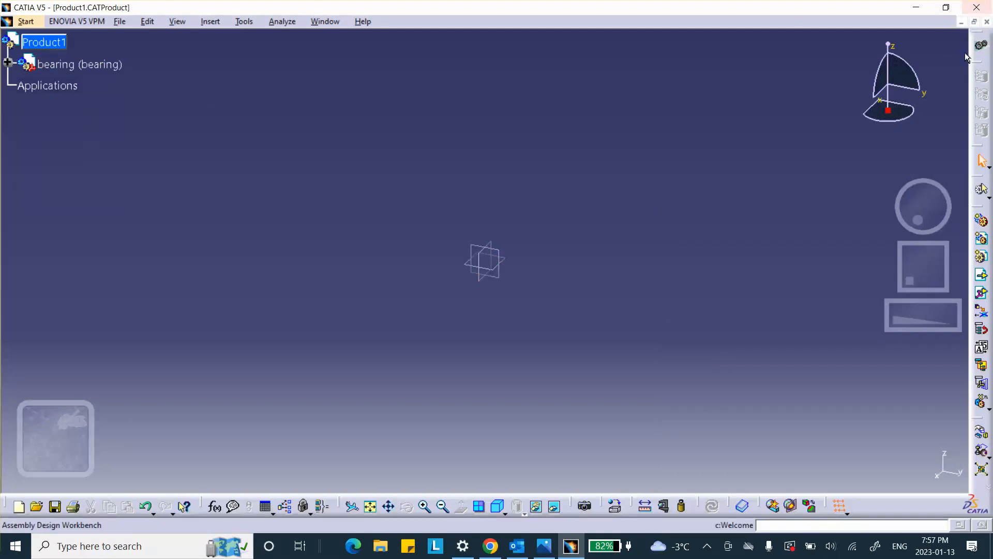
Open the bearing part for editing in Part Design and start a sketch on its zx plane
click(8, 62)
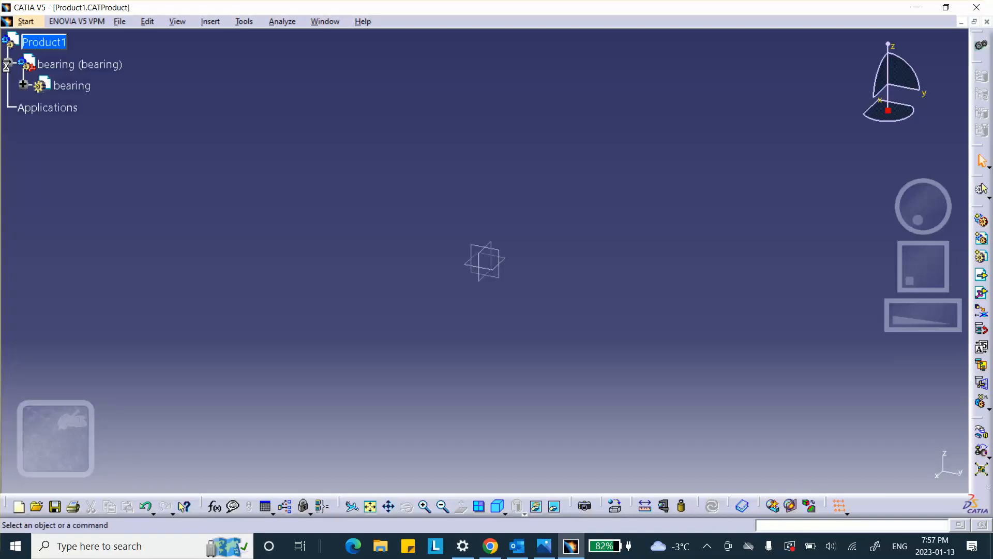
double_click(75, 88)
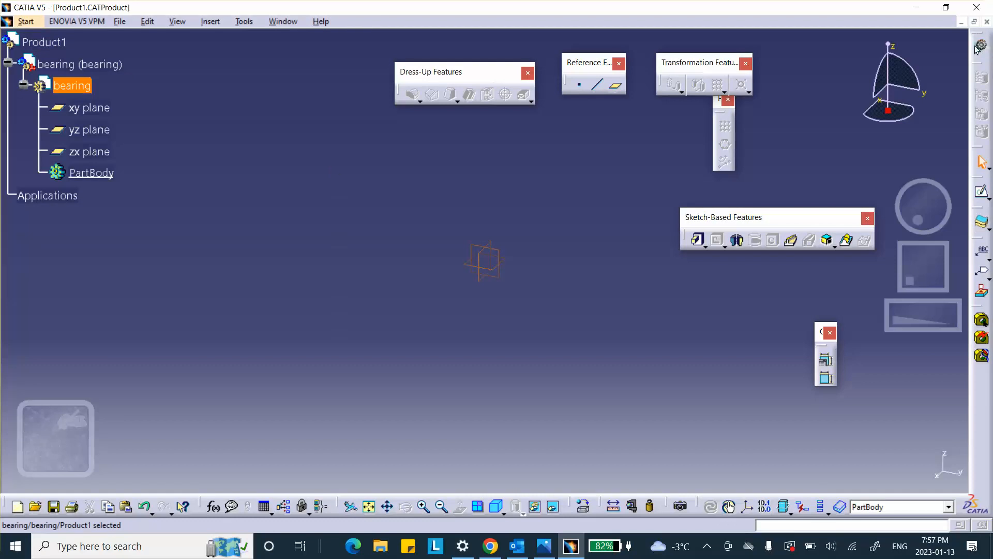
click(576, 243)
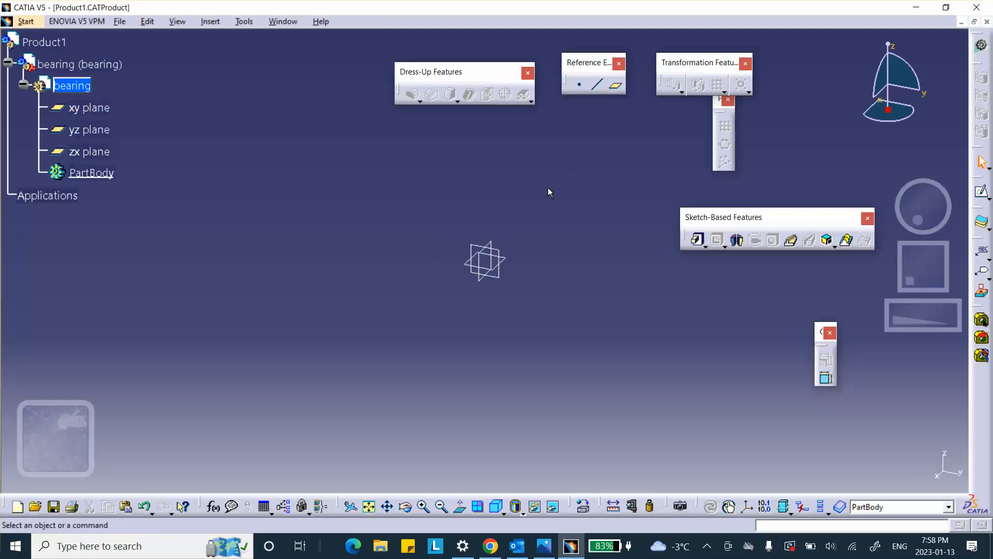
click(490, 244)
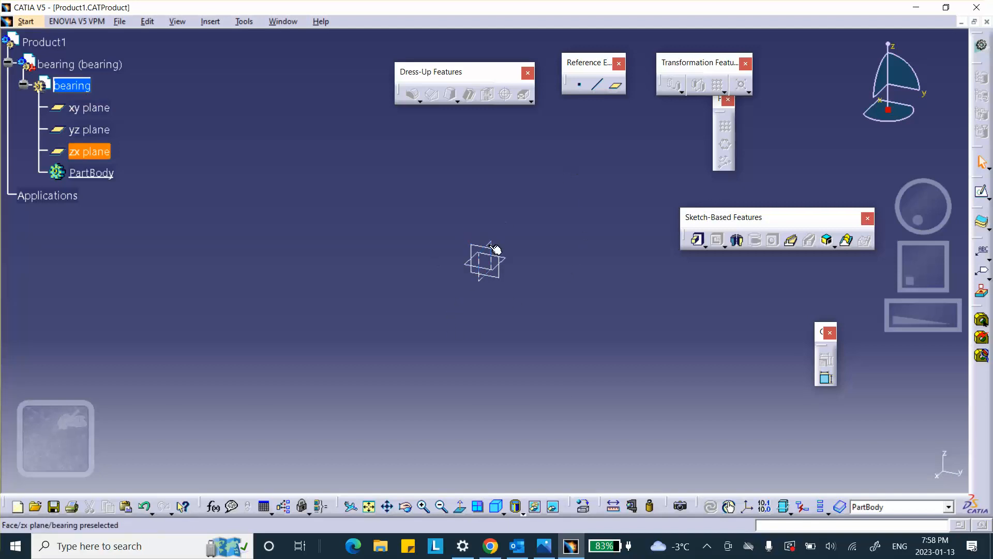
click(980, 195)
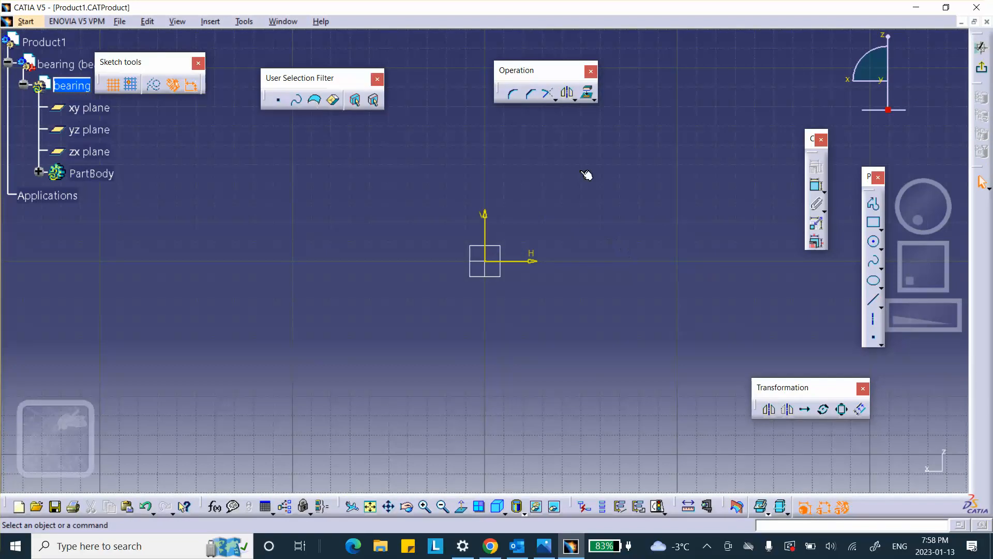
Sketch a closed arch-shaped profile with two vertical sides, a tangent semicircular top and a horizontal base using the Profile tool
middle_drag(424, 206, 383, 309)
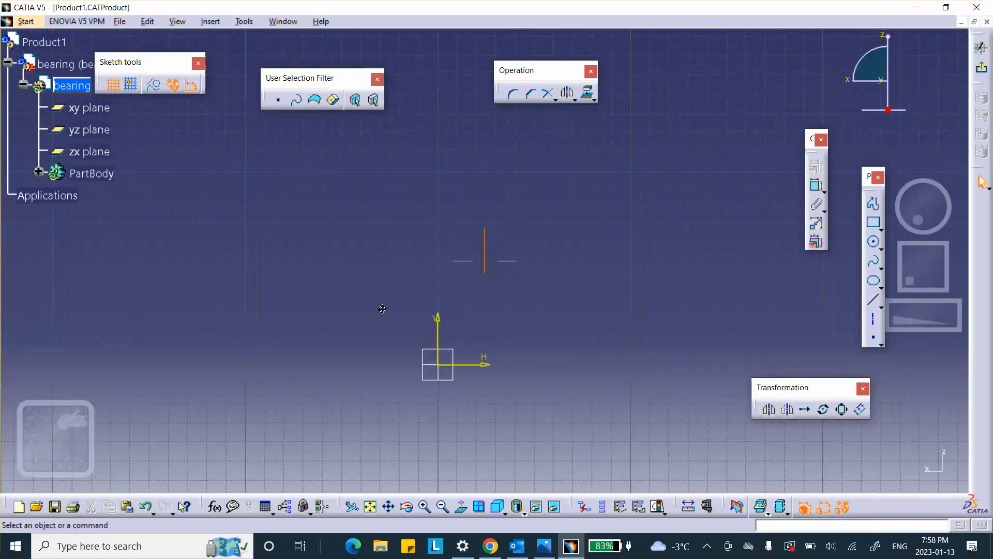
click(874, 204)
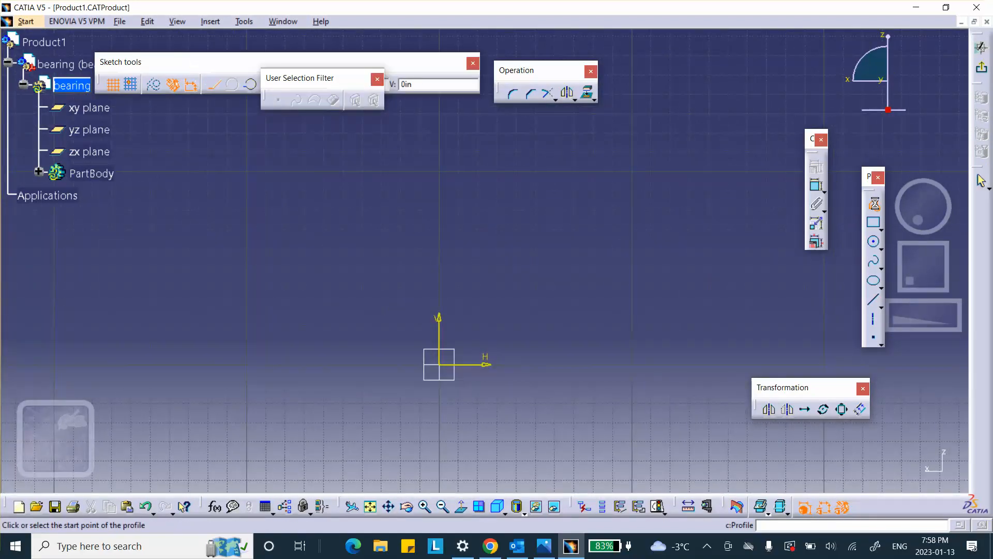
click(311, 342)
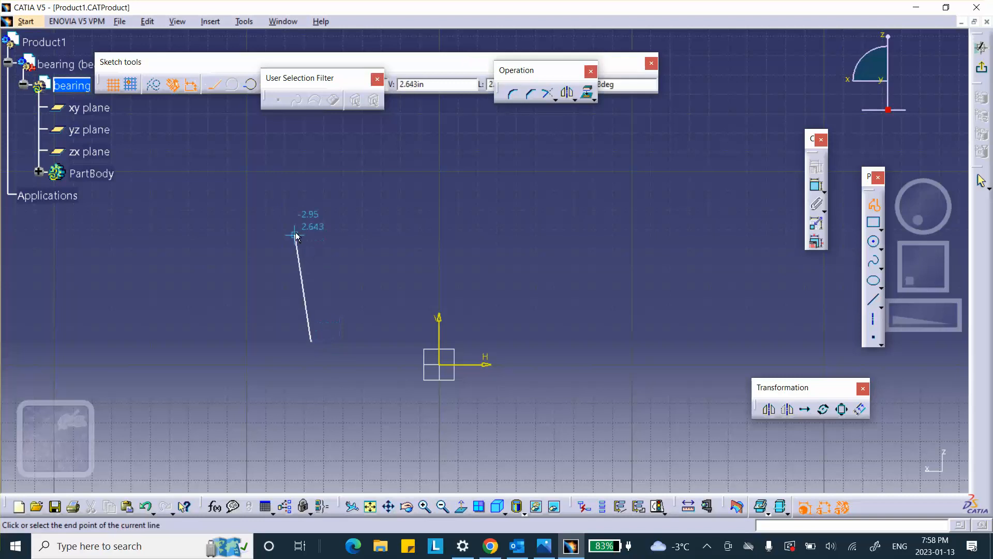
click(311, 197)
click(443, 192)
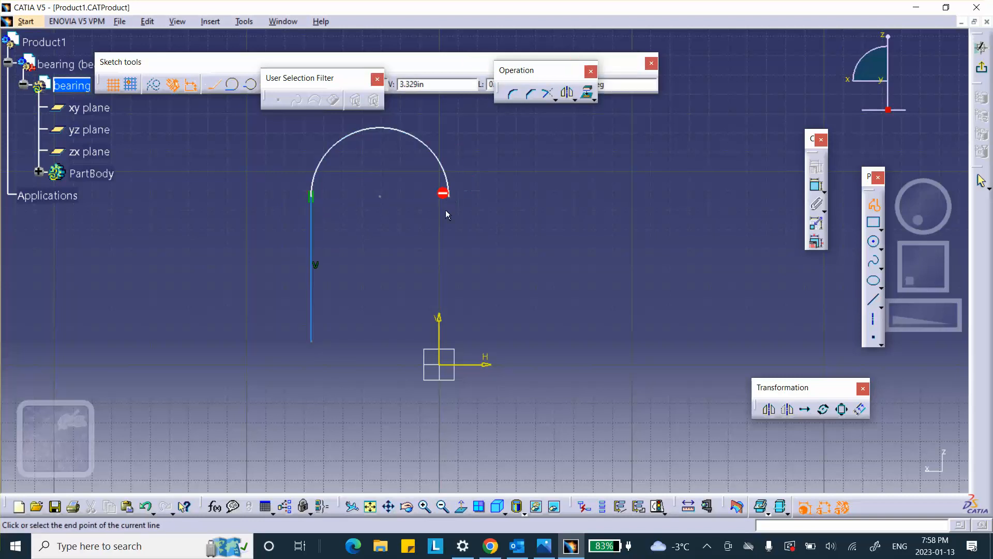
click(449, 341)
click(311, 342)
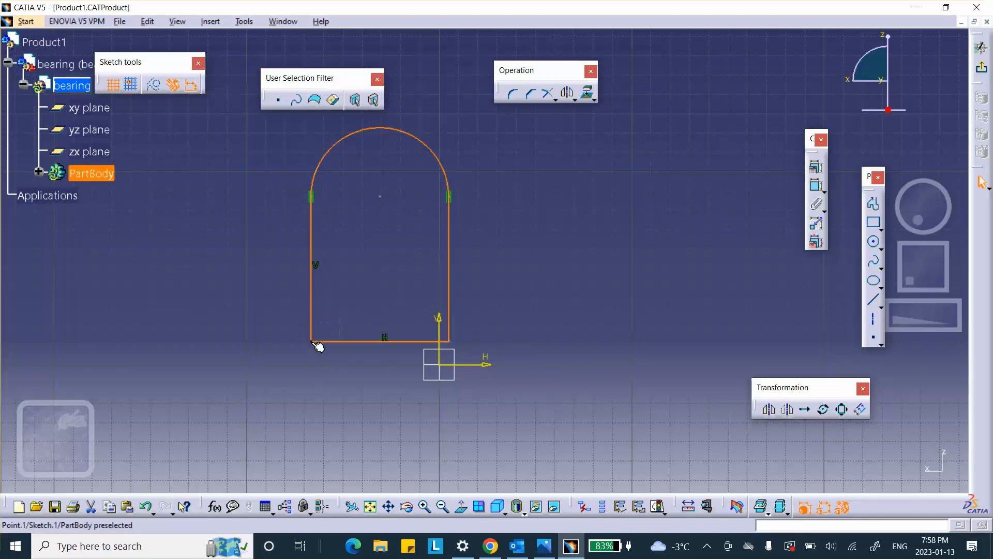
click(669, 260)
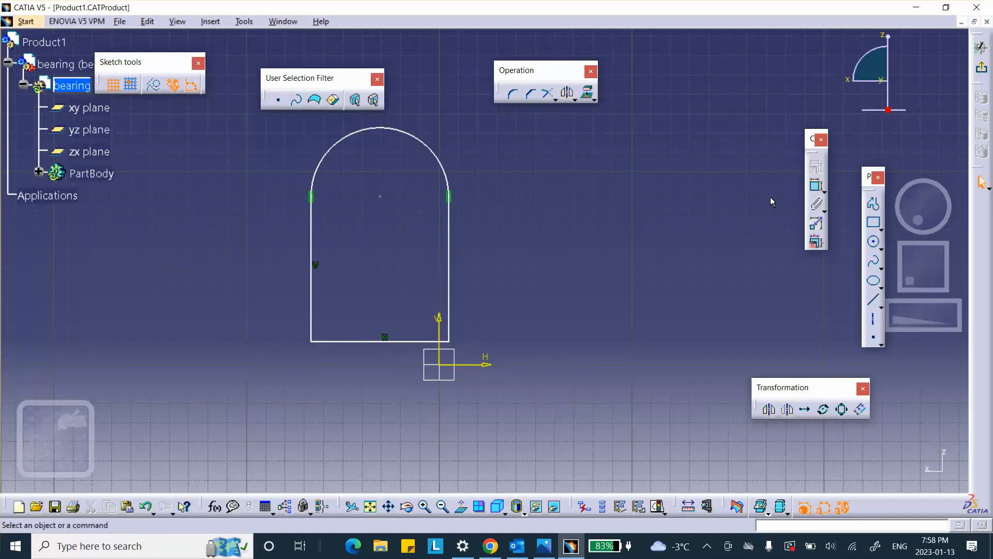
Draw a circle inside the arch profile, centred on the centre point of the top arc
click(875, 243)
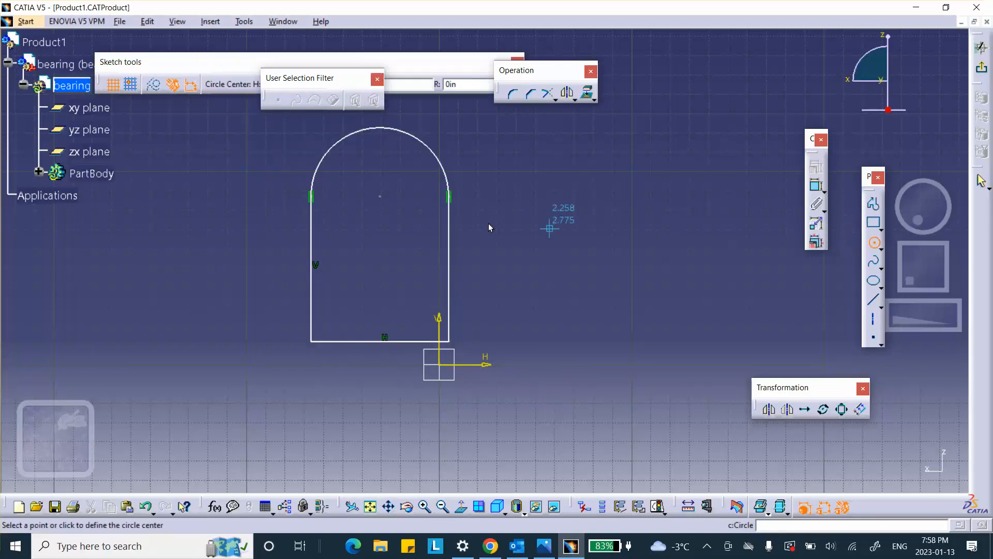
click(380, 196)
click(403, 216)
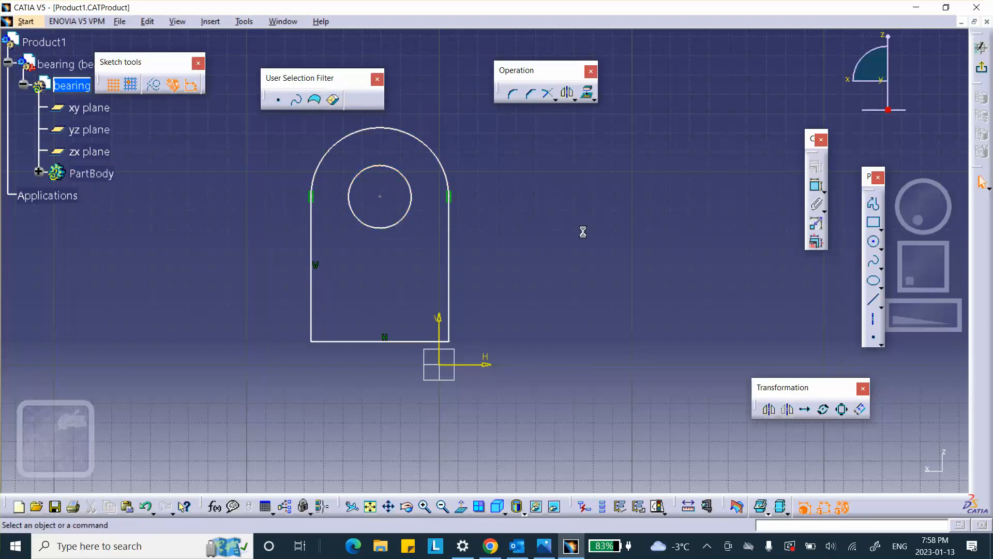
Constrain the length of the arch profile's right vertical side and set it to 2 in
click(824, 191)
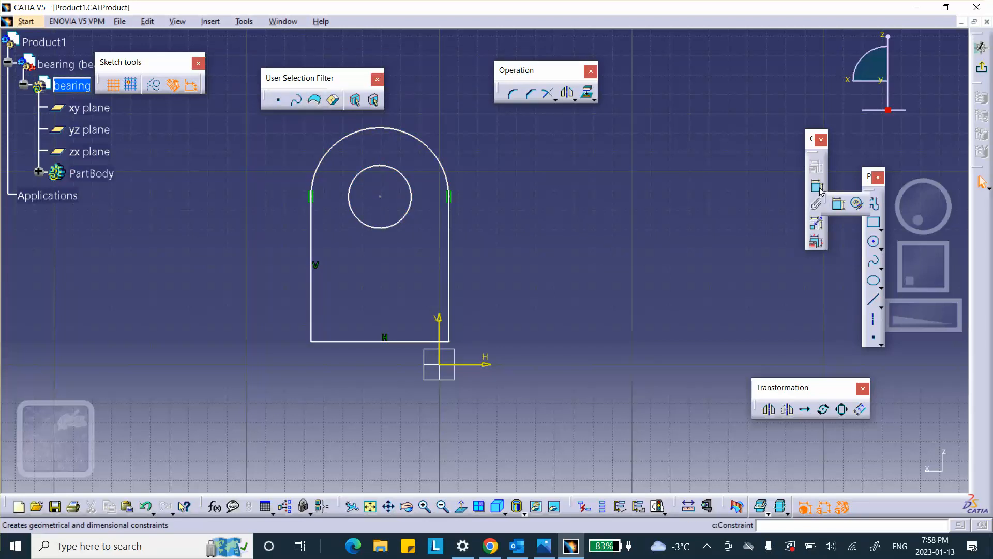
click(837, 204)
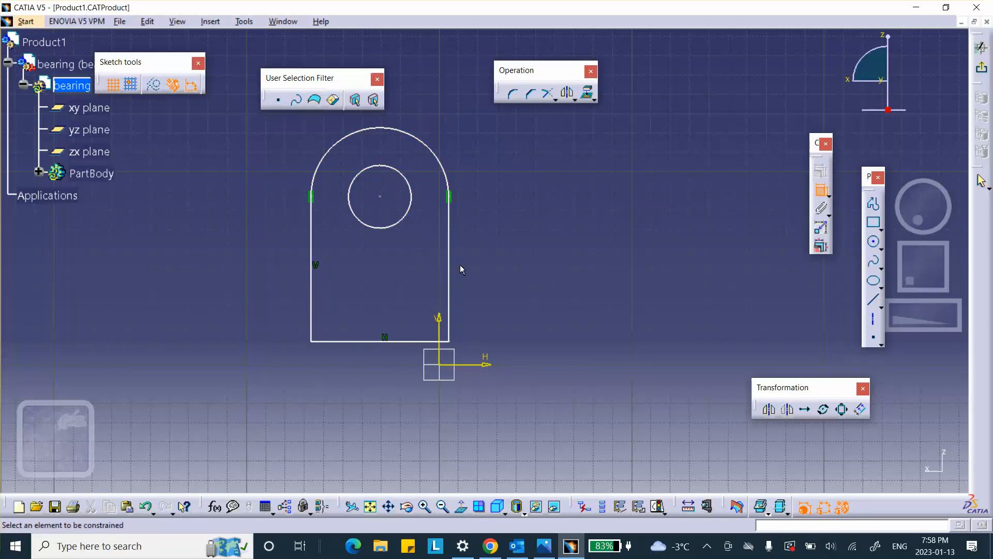
click(456, 271)
click(497, 257)
double_click(498, 257)
text(2)
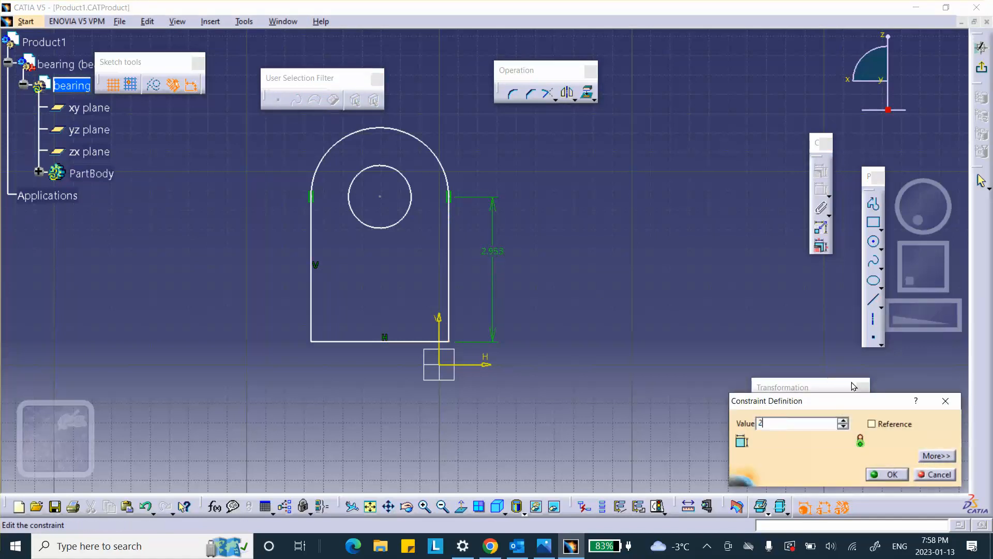
click(888, 477)
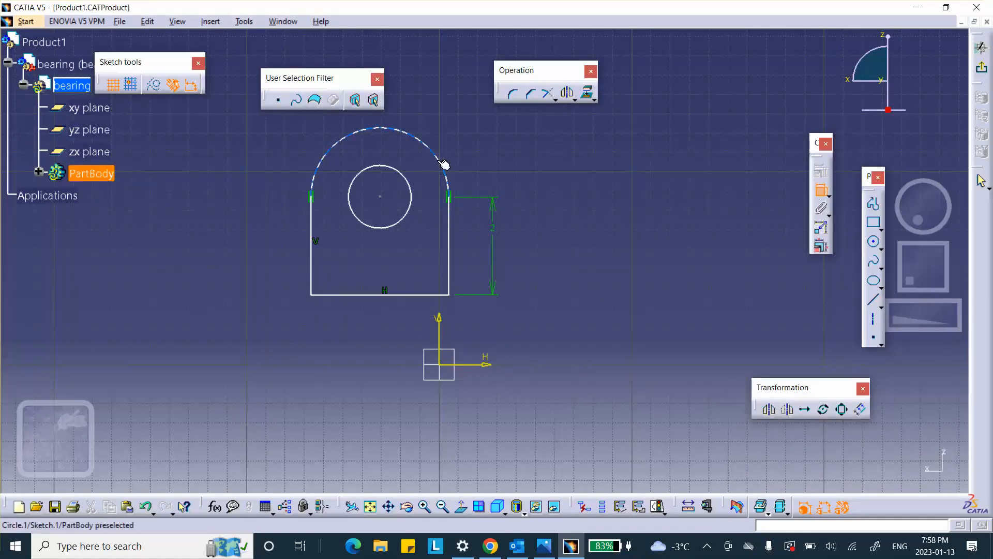
Add a radius constraint to the profile's top arc and set it to 1 in
click(446, 170)
click(486, 135)
double_click(488, 133)
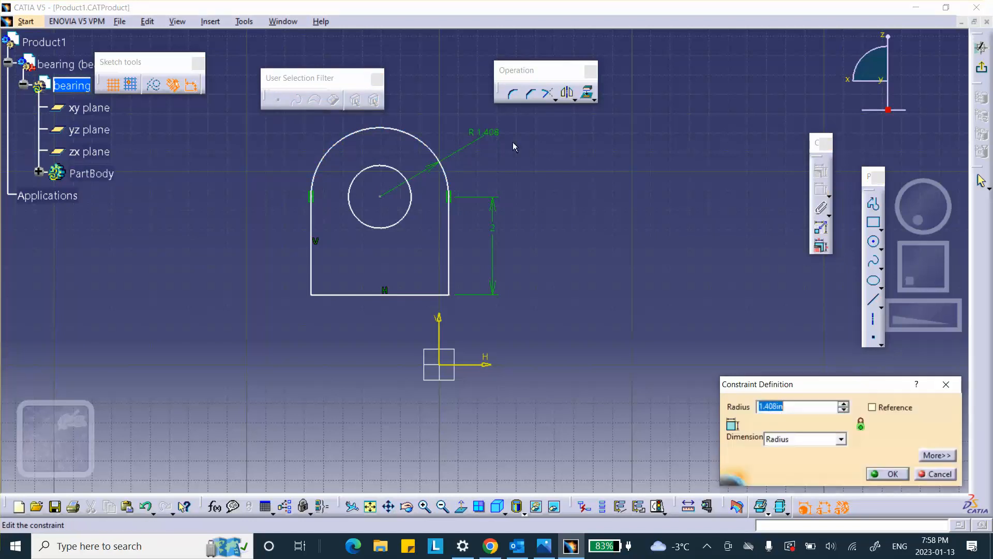
text(1)
click(888, 474)
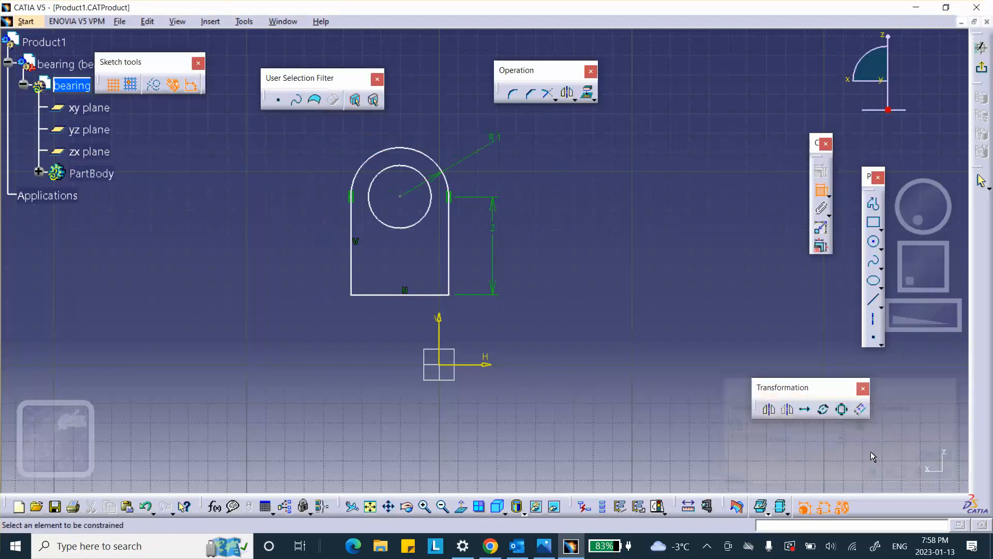
Dimension the inner circle as a radius instead of a diameter and set it to 0.5 in
click(418, 231)
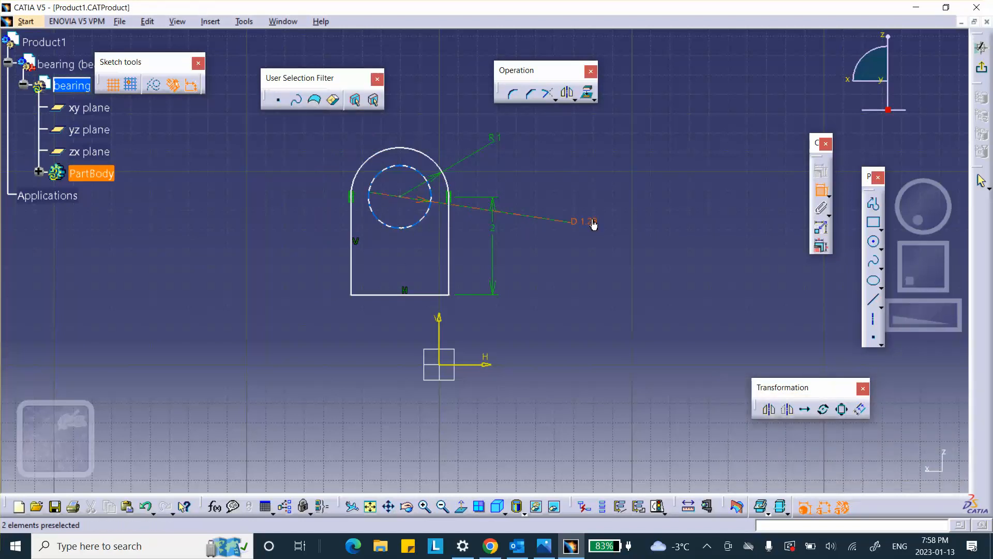
click(592, 220)
double_click(592, 220)
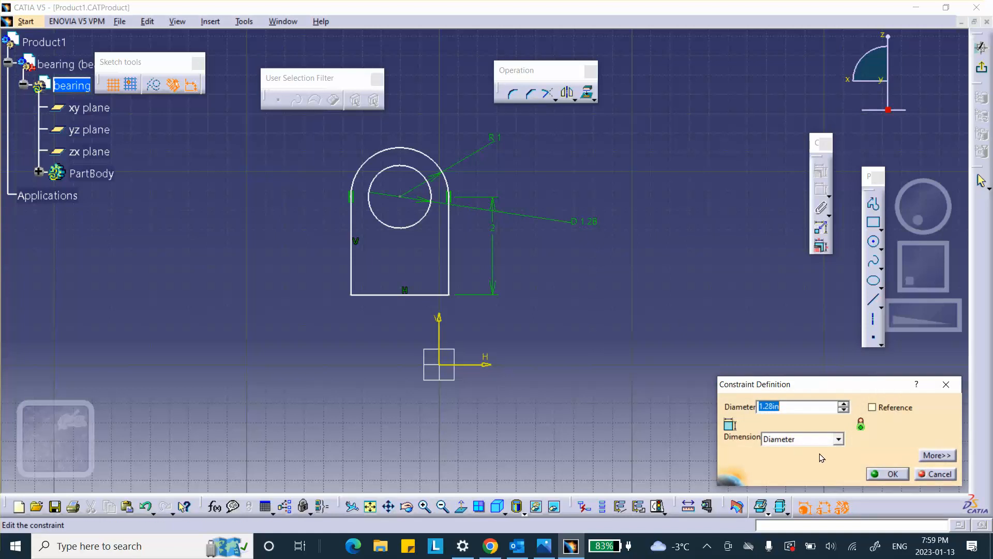
click(839, 438)
click(781, 451)
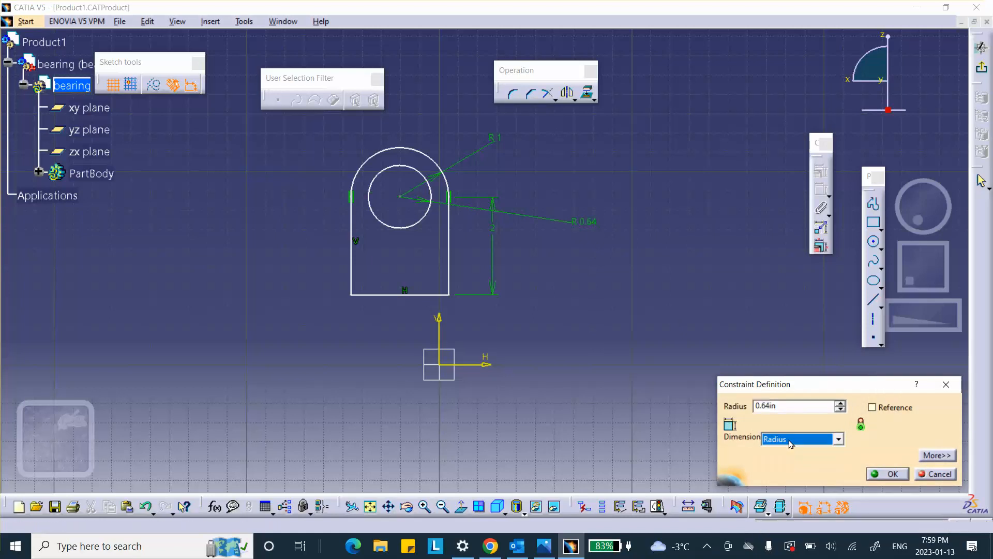
double_click(785, 406)
text(/)
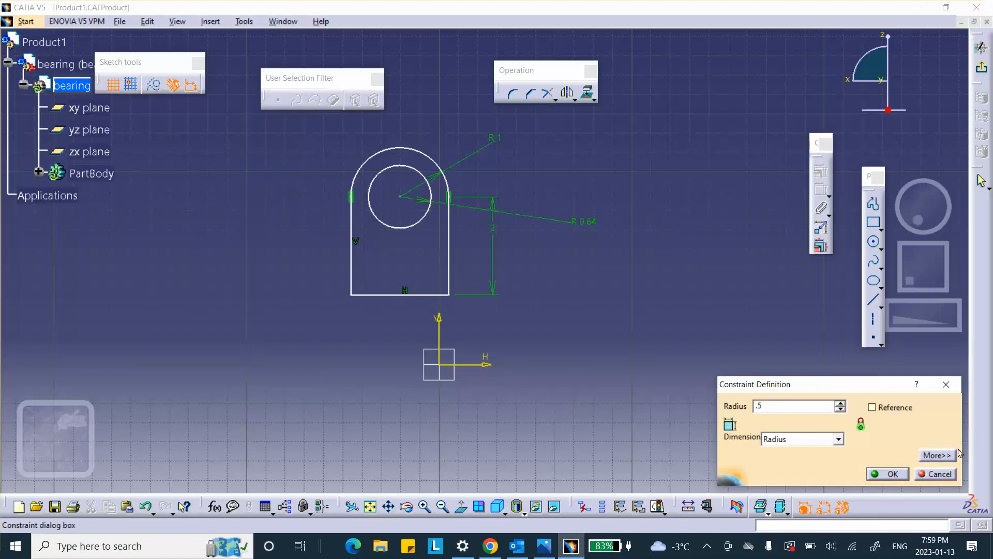
click(893, 475)
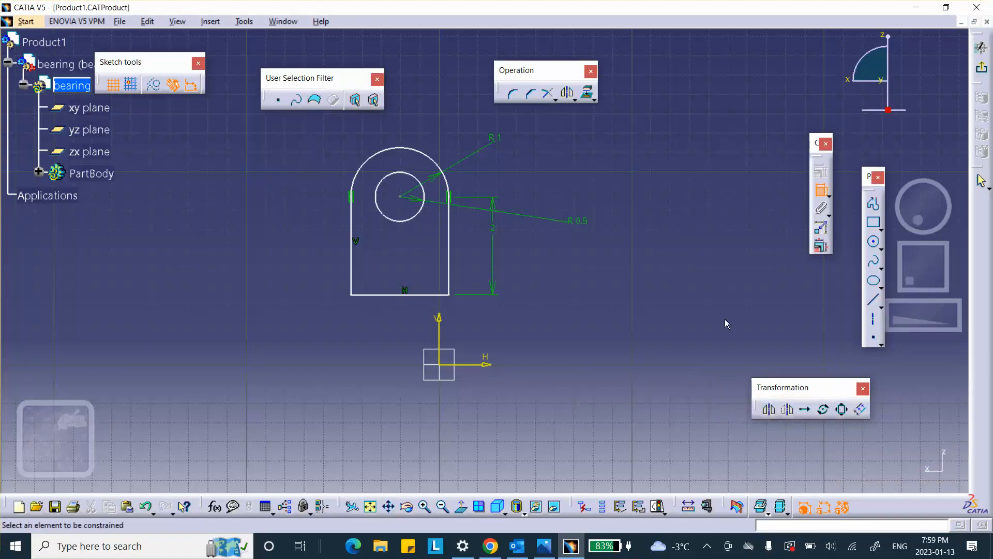
Exit the sketch and pad the bearing profile to a length of 1 in
click(981, 47)
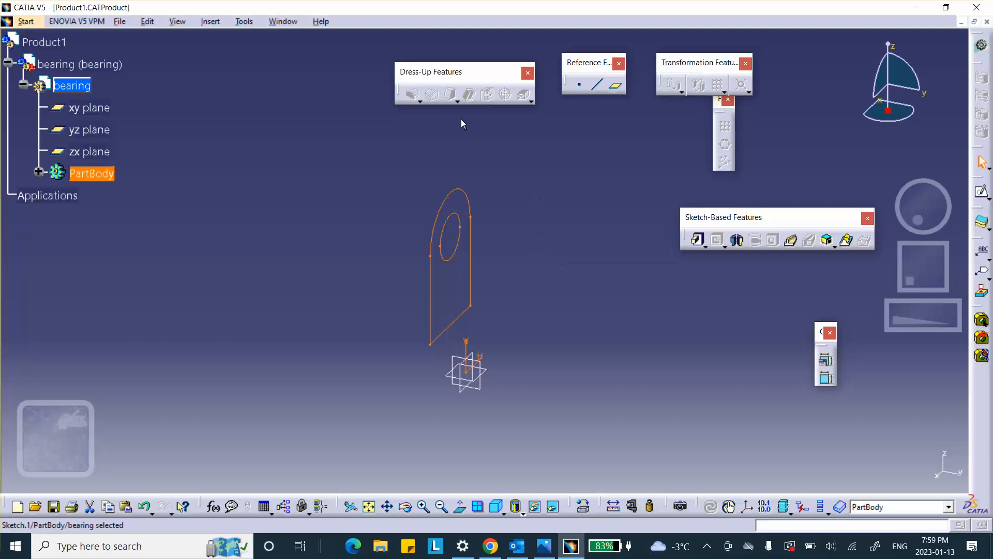
click(698, 239)
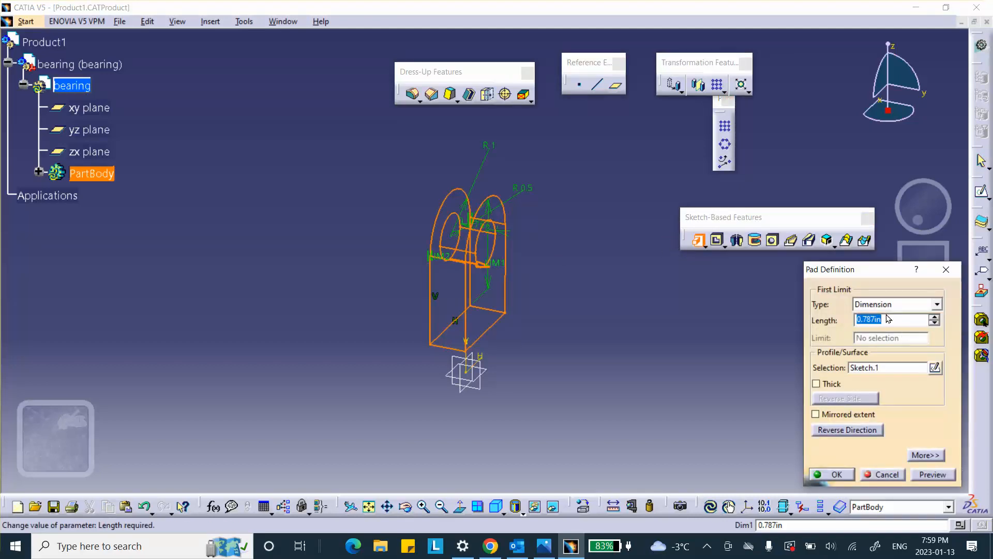
text(1)
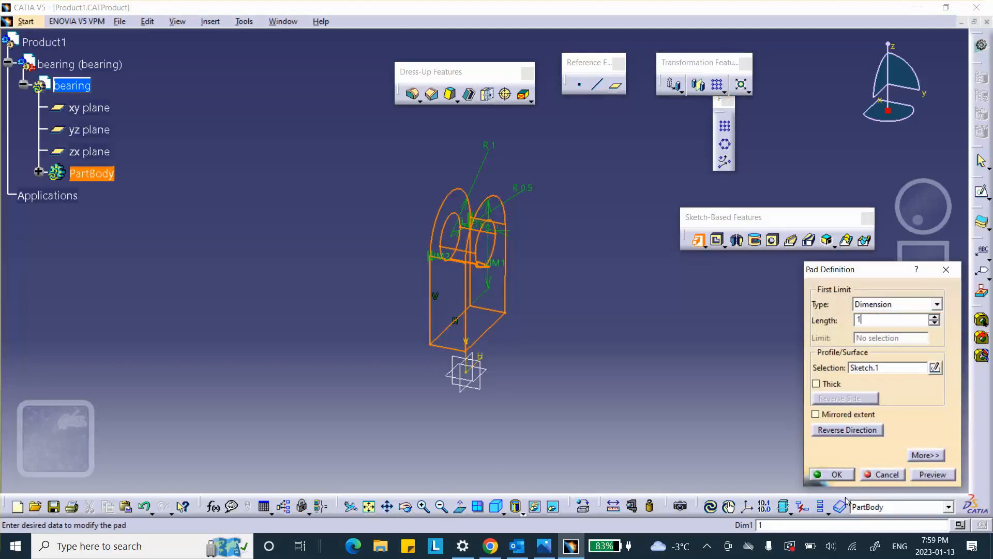
click(838, 474)
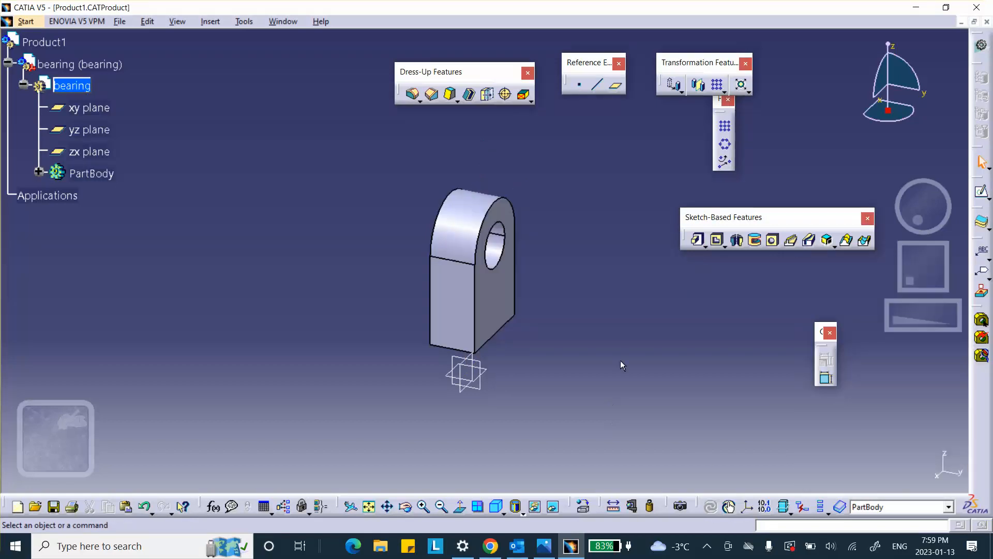
Make Product1 the active object again and save the assembly along with its bearing part
middle_drag(623, 365, 450, 328)
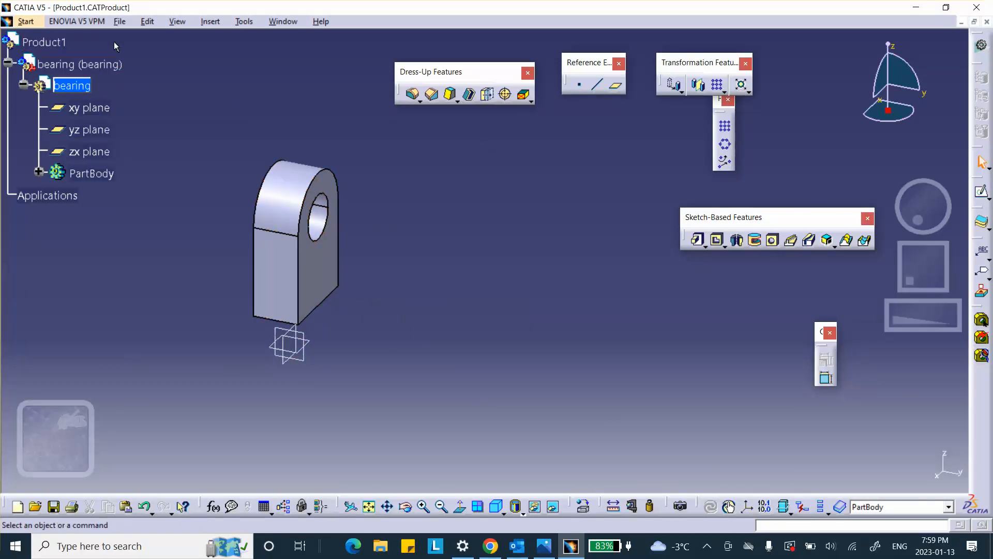
double_click(50, 43)
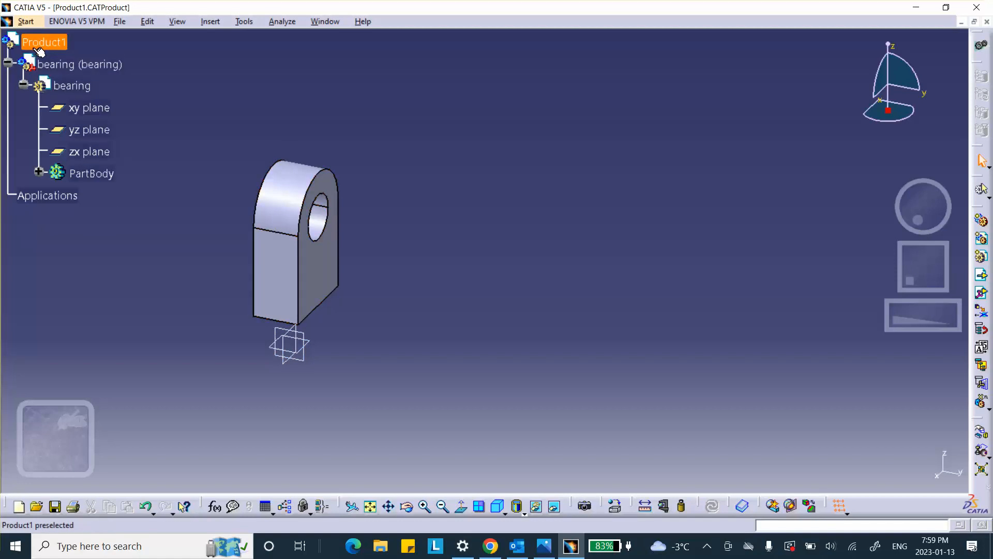
click(66, 42)
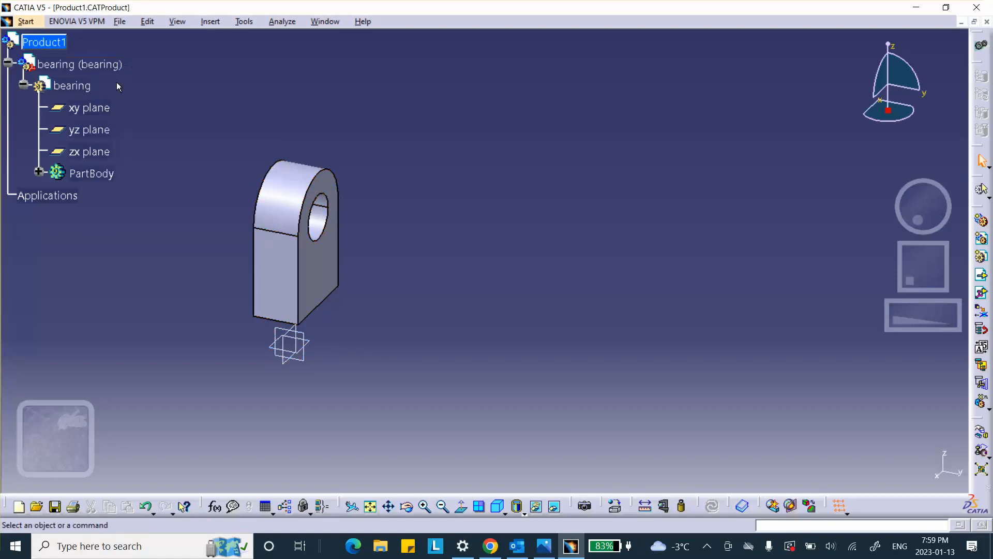
click(56, 505)
click(516, 306)
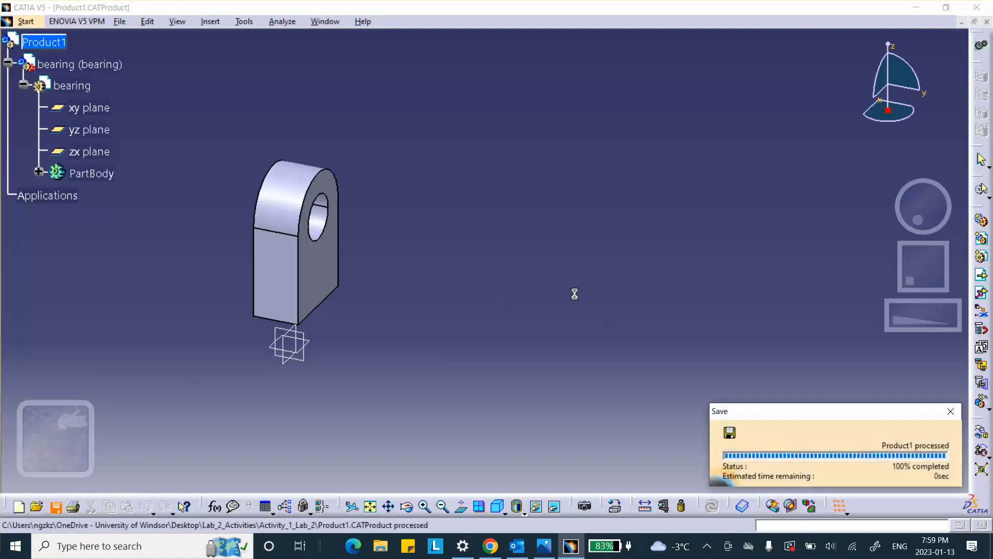
Check the saved files in the desktop folder Lab_2_Activities, subfolder Activity_1_Lab_2, and return to CATIA V5
click(916, 7)
click(422, 344)
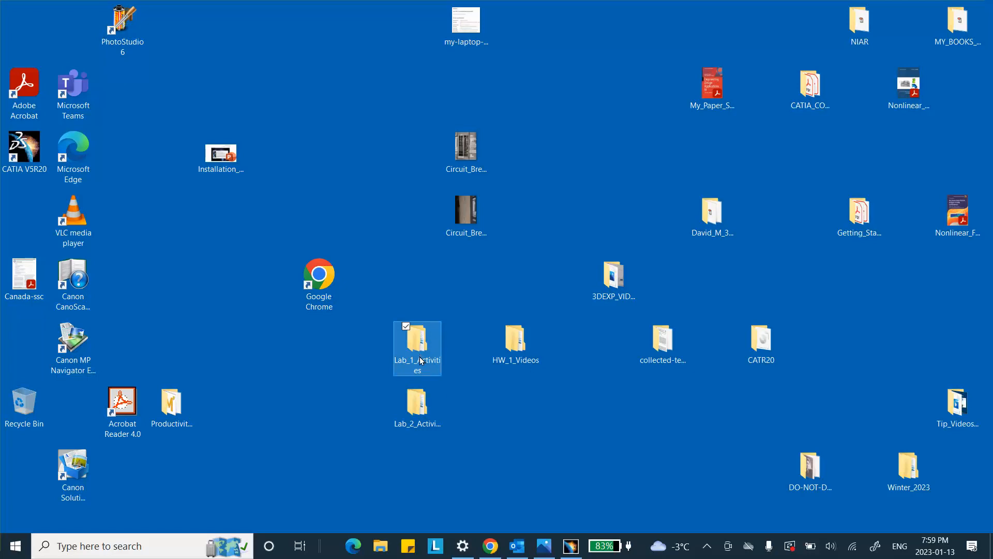
double_click(413, 395)
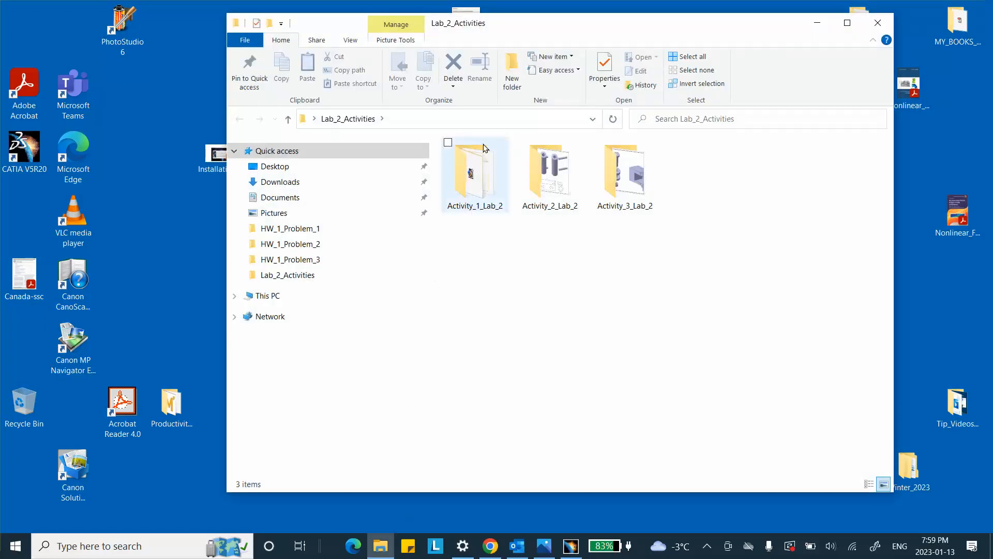
click(483, 182)
double_click(484, 183)
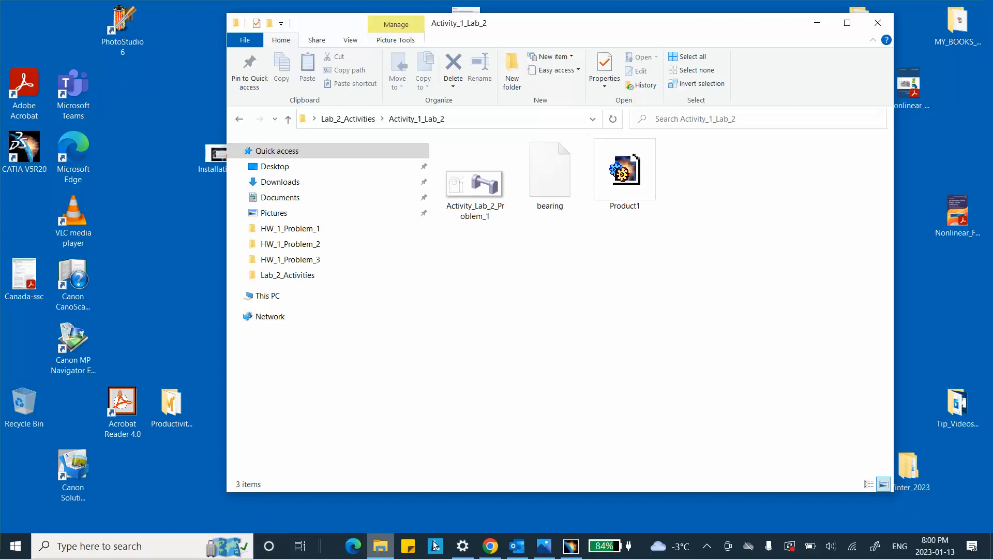
click(568, 543)
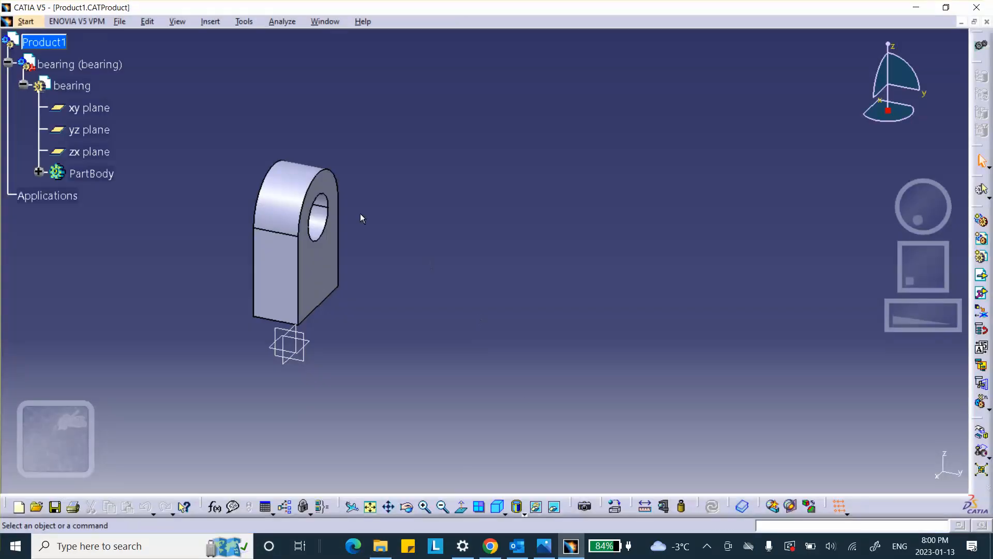
Copy the bearing component, paste a second instance into Product1, and expand the new instance in the tree
right_click(63, 67)
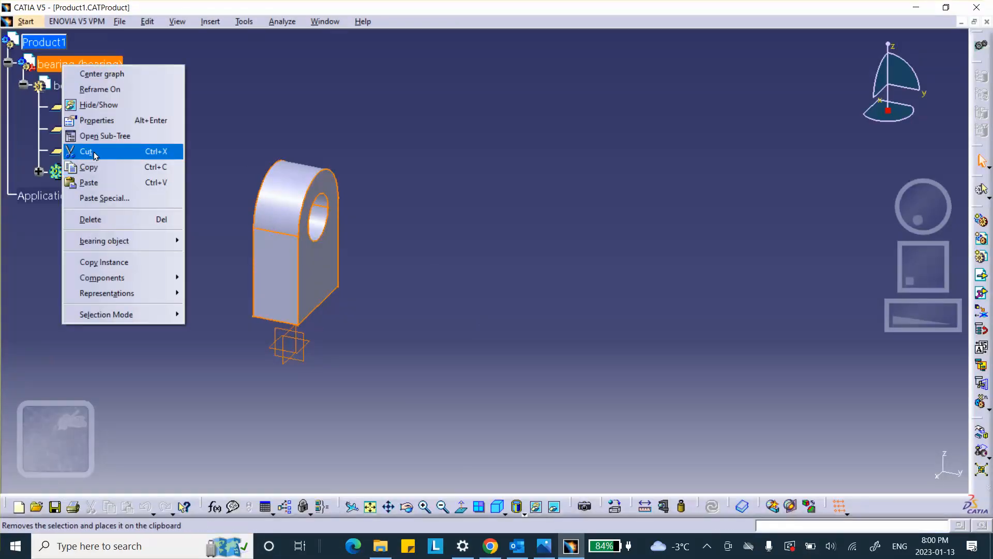
click(88, 166)
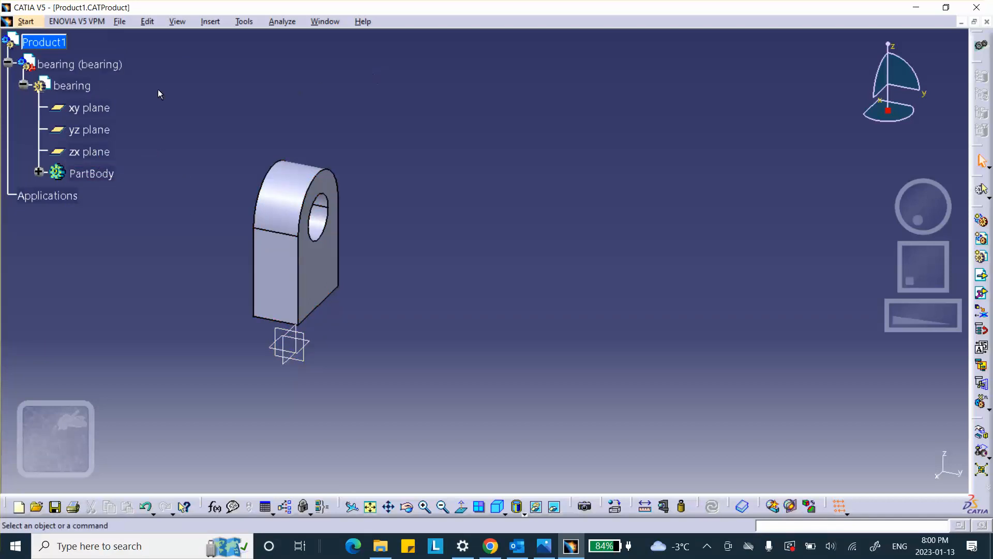
right_click(46, 45)
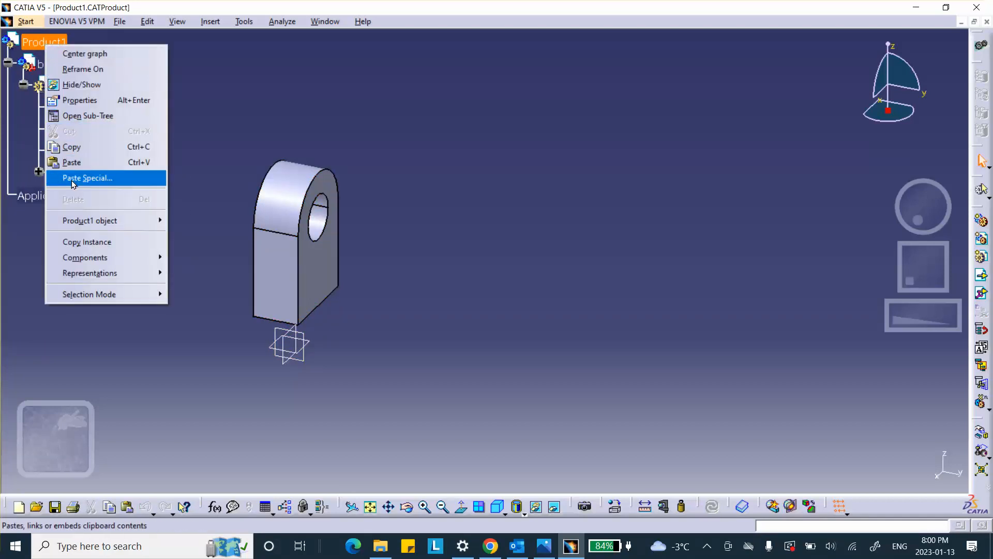
click(72, 163)
click(464, 245)
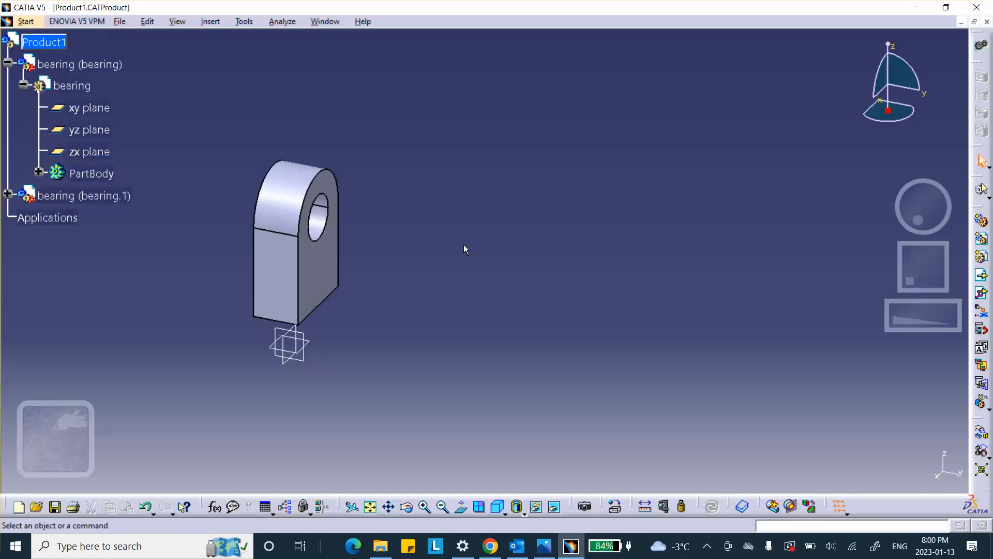
click(7, 194)
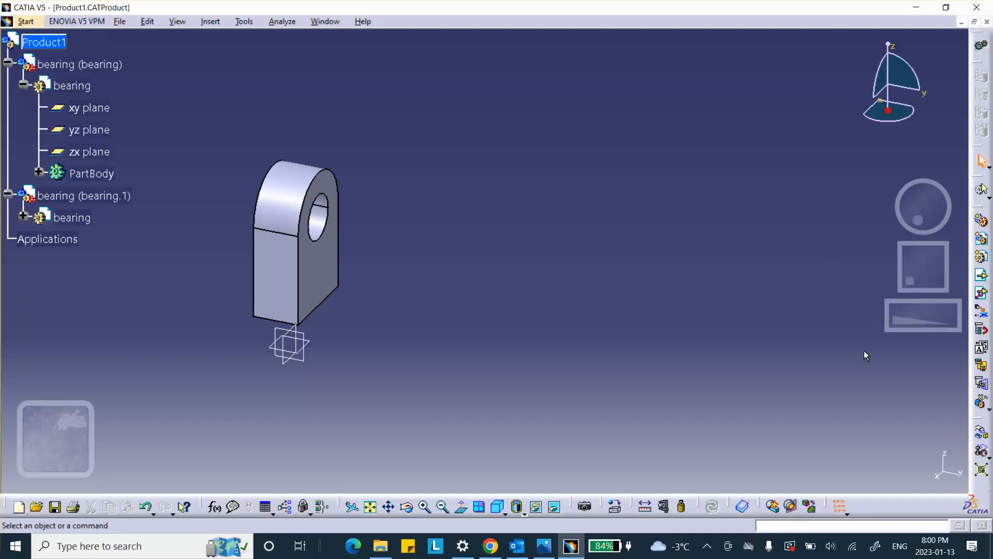
Separate the two overlapping bearings by moving one along the Y axis with the Manipulation tool, leaving a wide gap
drag(977, 418, 645, 120)
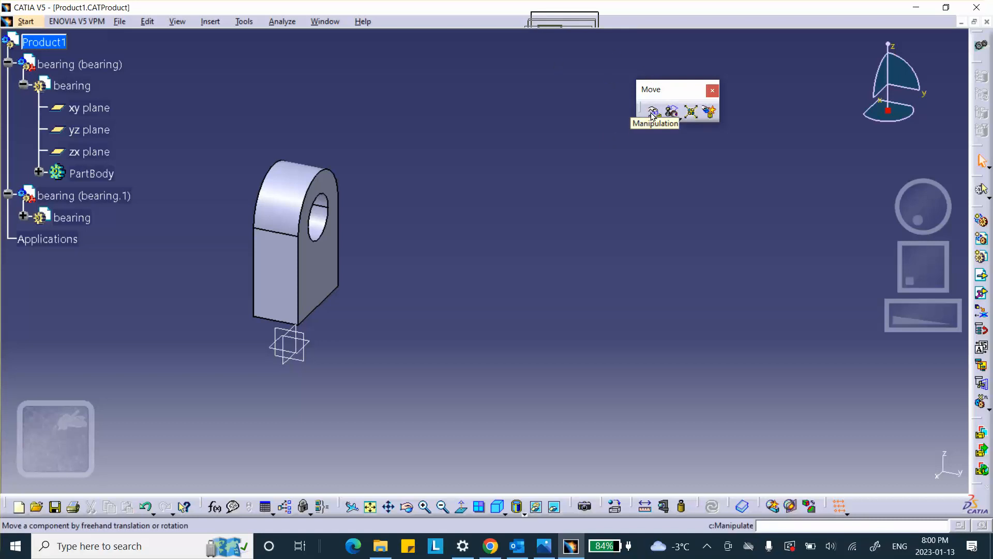
click(653, 112)
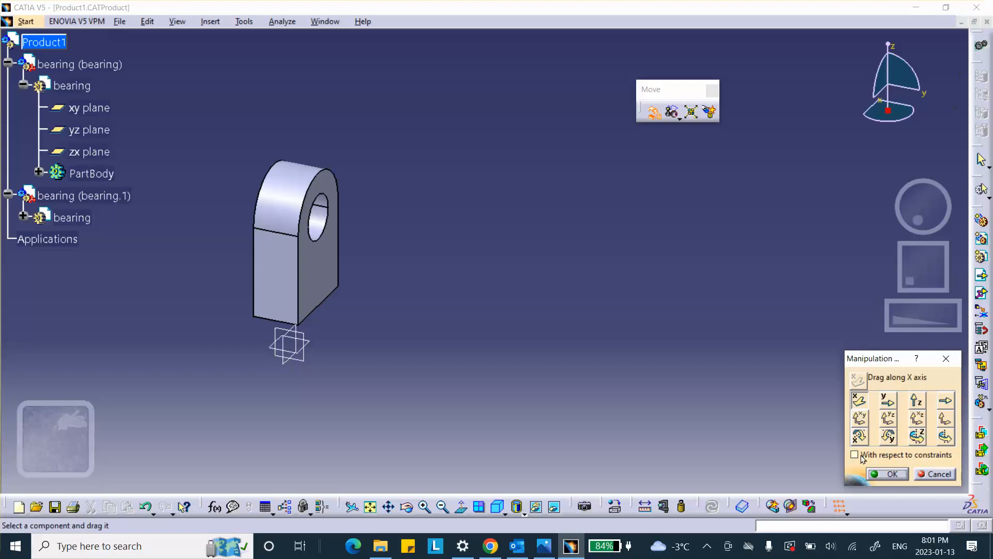
click(888, 400)
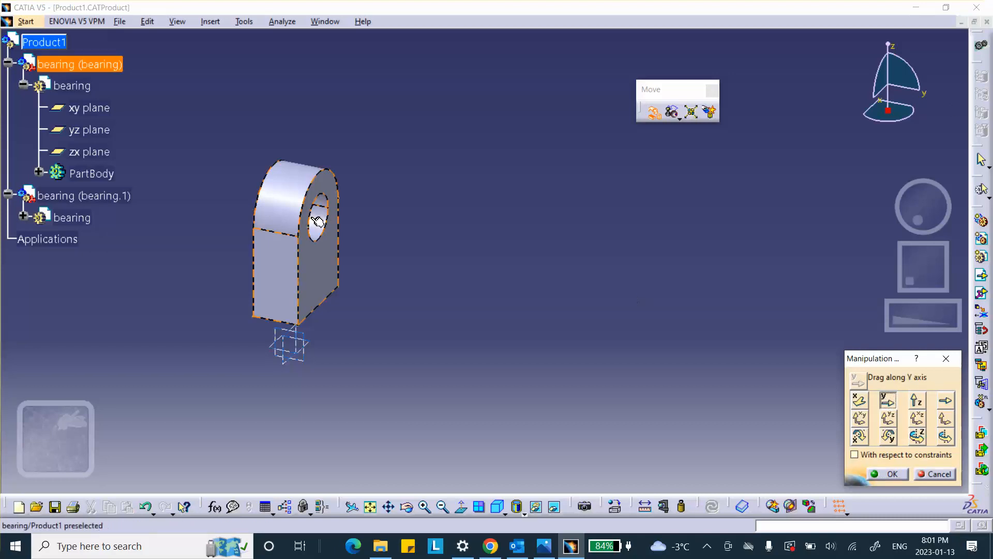
drag(278, 198, 809, 372)
key(Return)
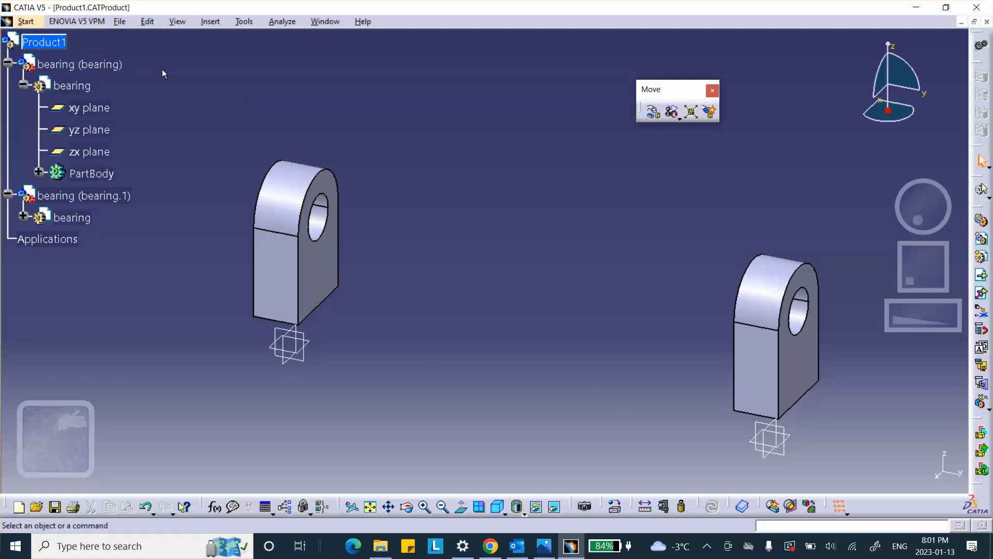
Insert a new part into Product1 using the assembly origin as its origin point, and expand it in the tree
click(39, 38)
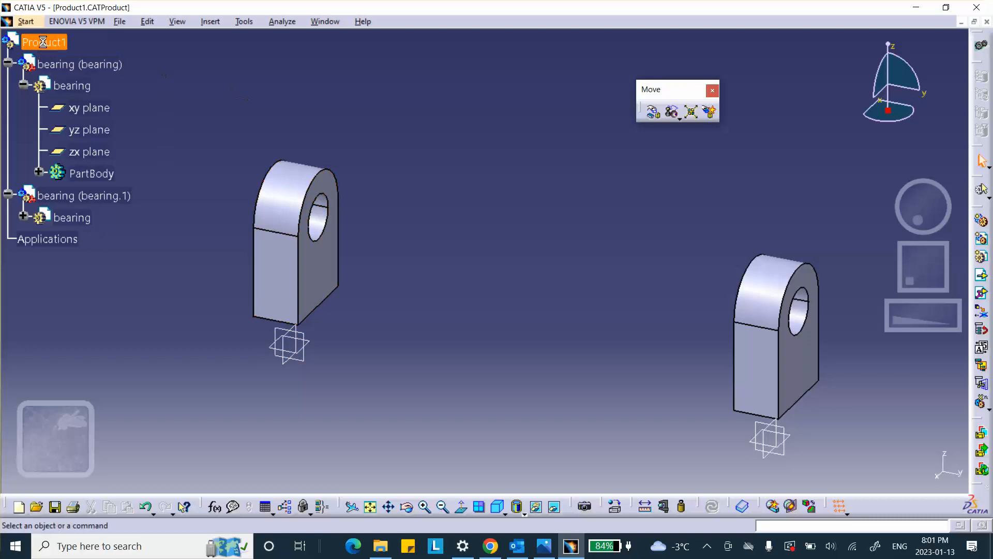
click(209, 21)
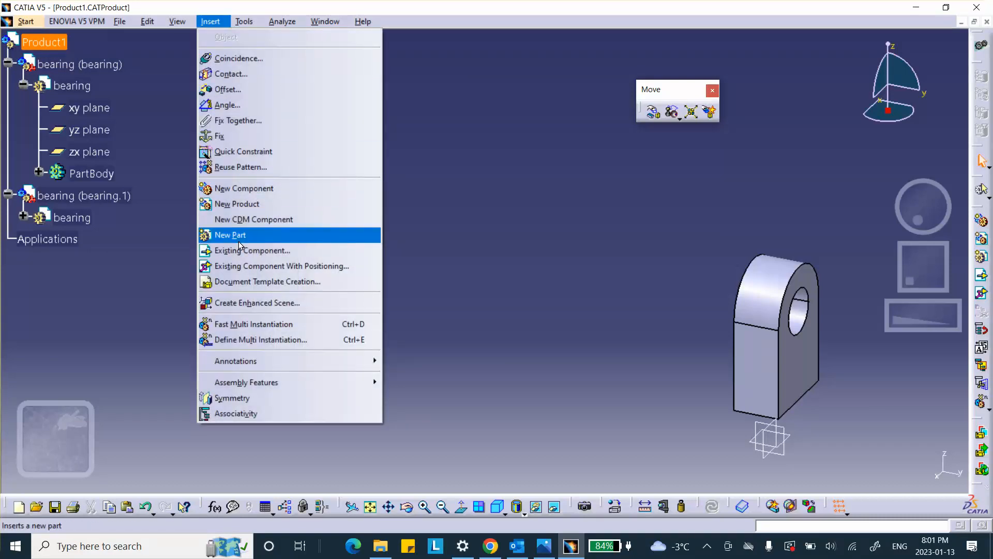
click(238, 240)
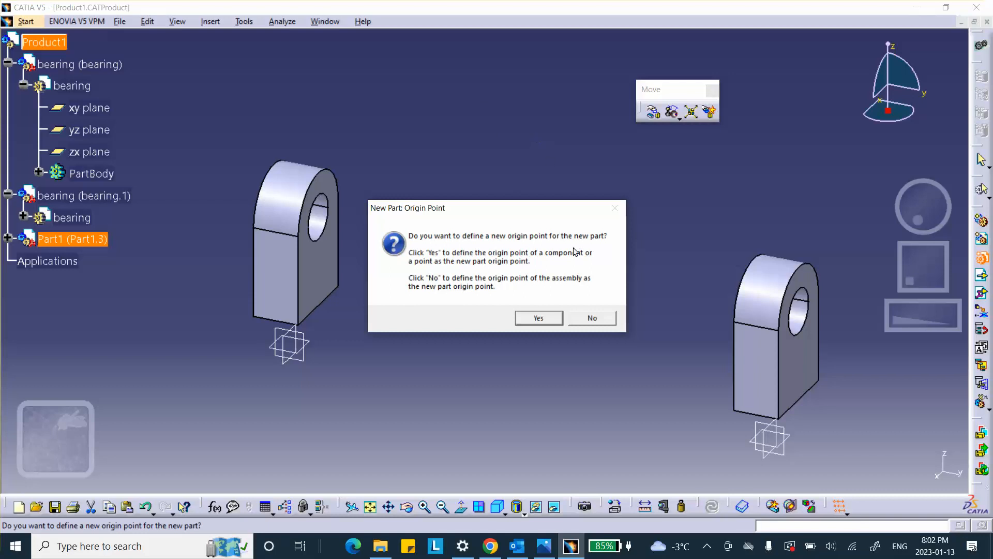
click(590, 317)
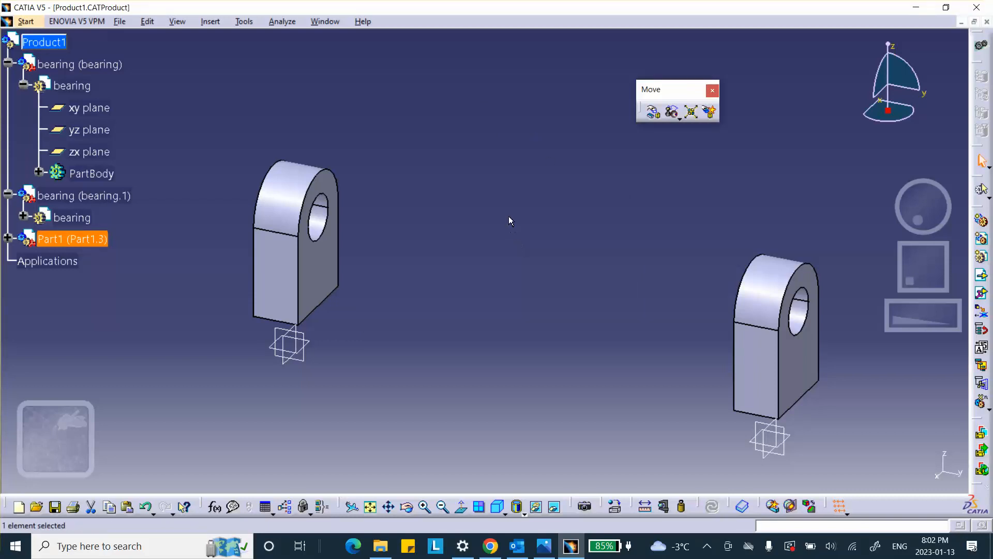
click(7, 238)
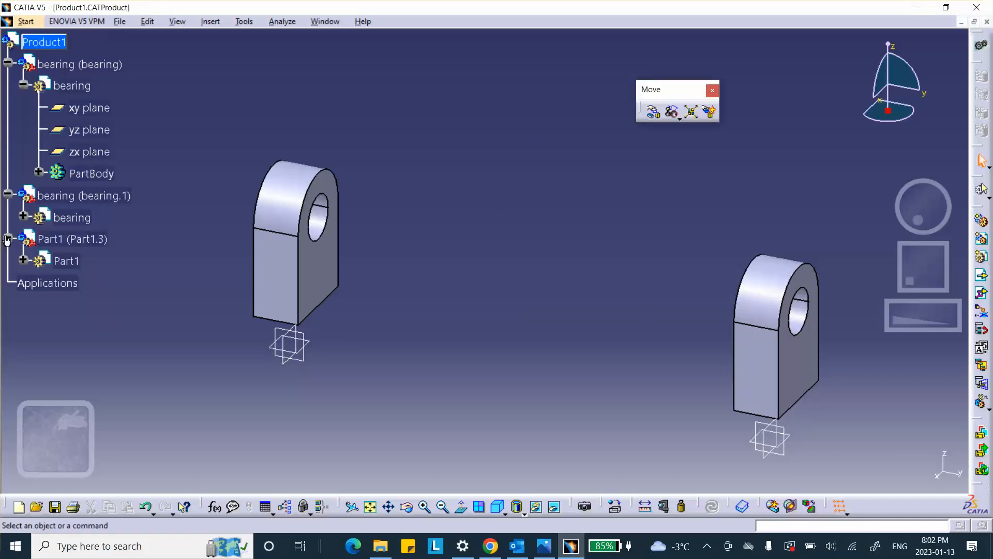
Rename the new part's instance name and part number to shaft in its properties
right_click(74, 240)
click(103, 291)
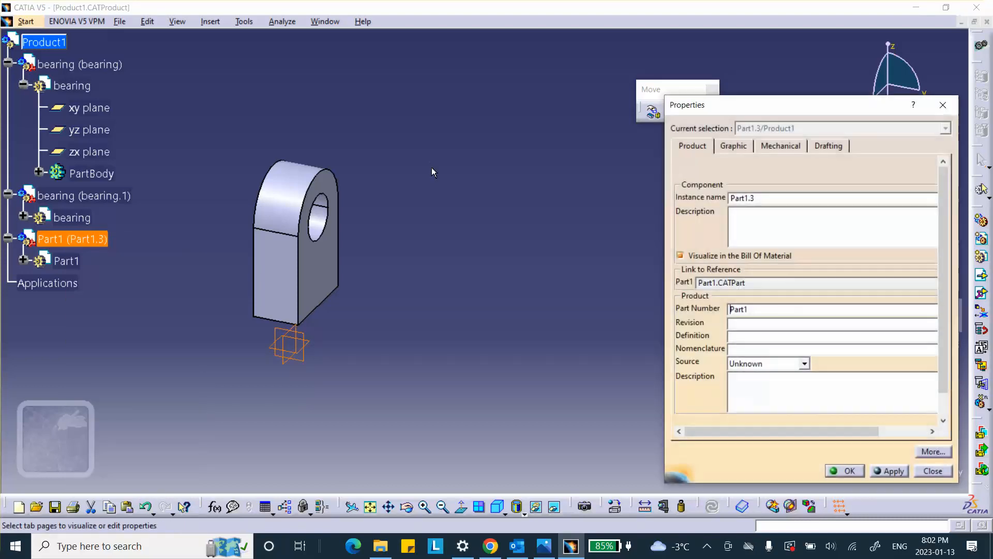
double_click(764, 197)
text(shaft)
double_click(753, 308)
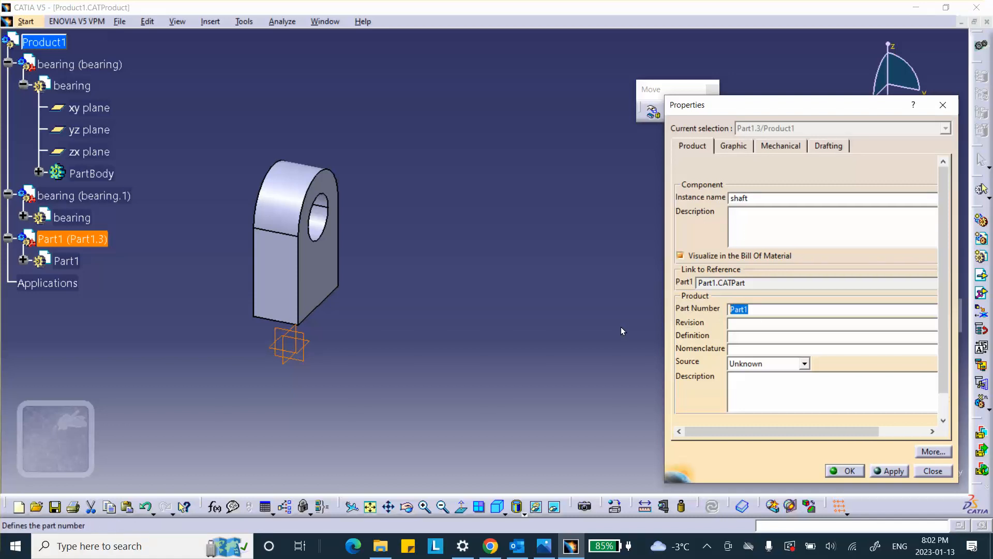
text(shaft)
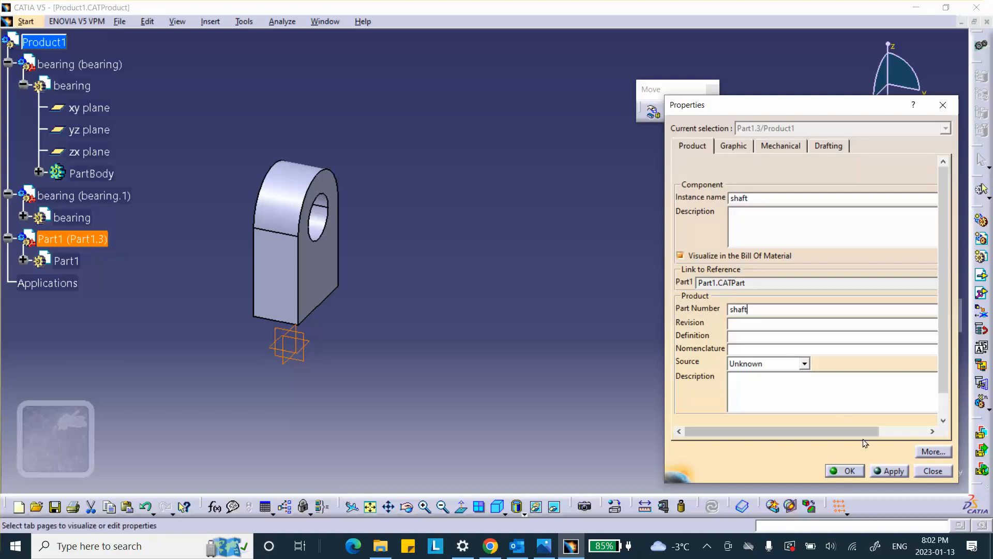
click(845, 470)
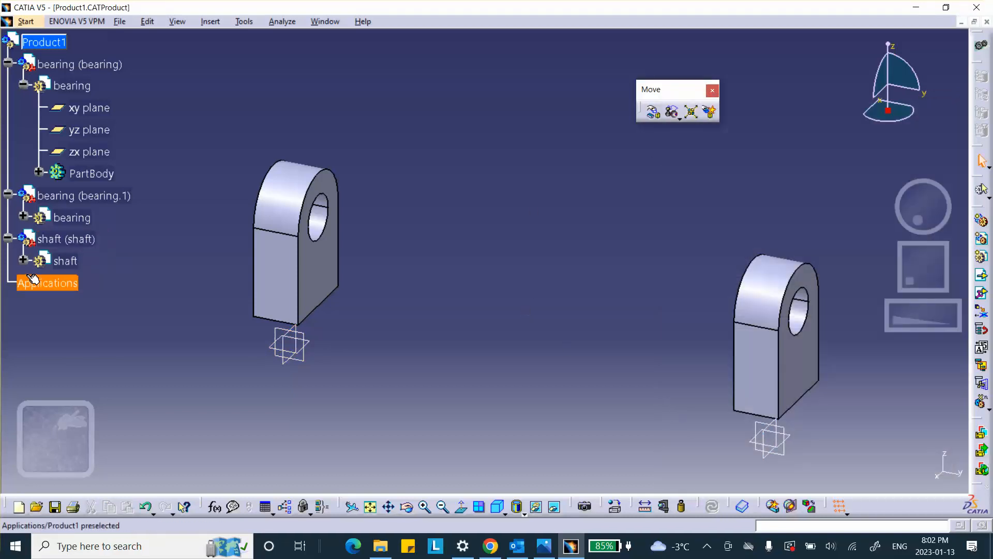
Activate the shaft part for editing and open a new sketch on the first bearing's holed face that faces the second bearing
double_click(65, 261)
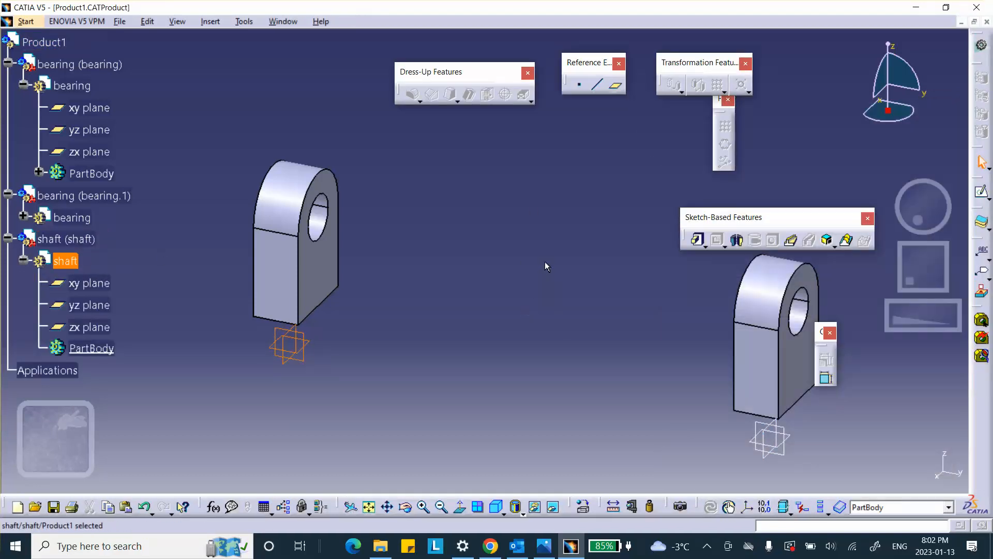
middle_drag(535, 263, 484, 198)
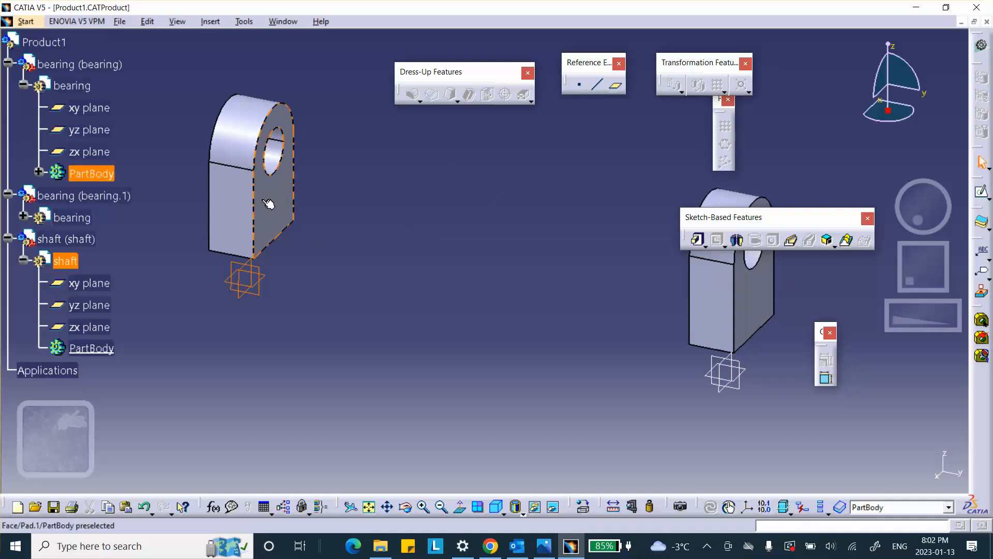
click(254, 208)
click(341, 186)
click(283, 205)
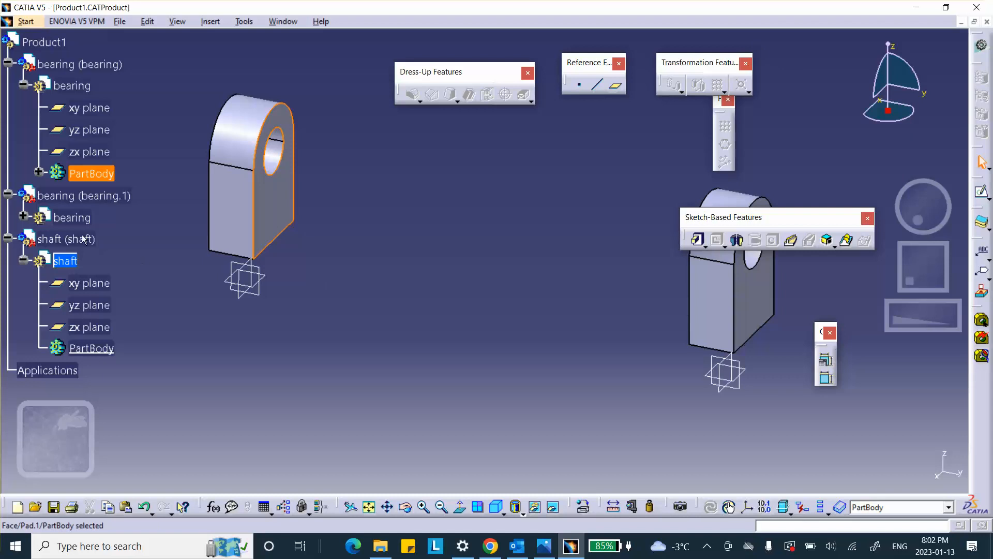
click(73, 261)
click(698, 240)
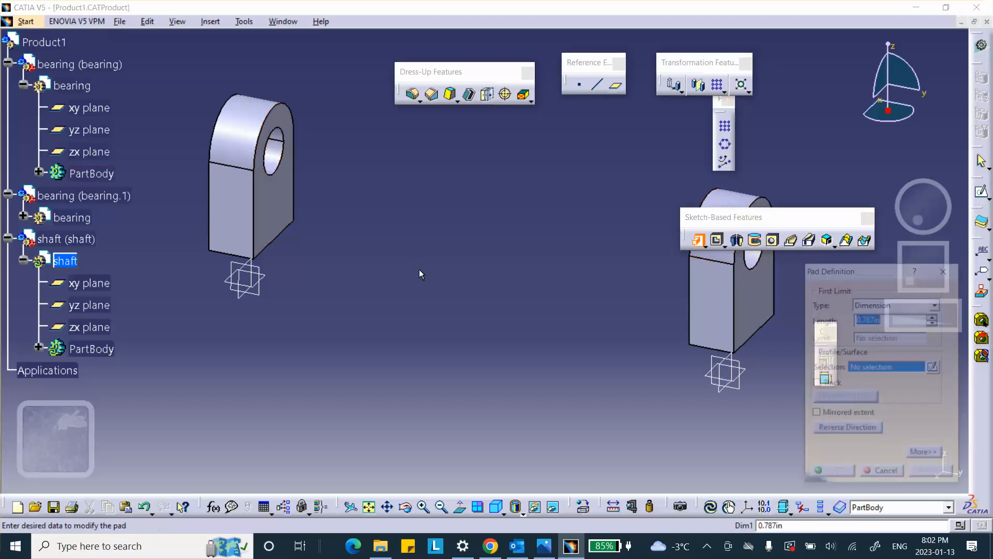
click(883, 474)
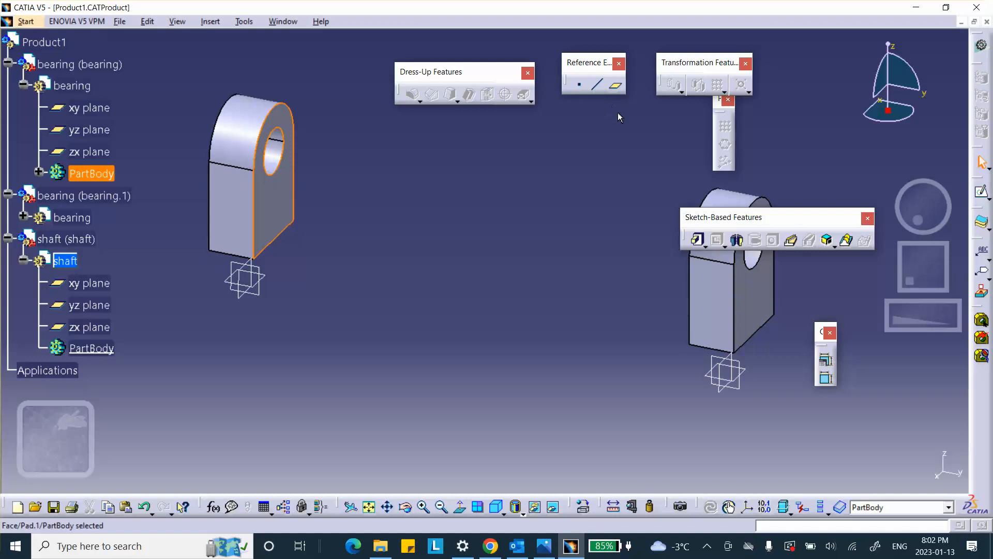
mouse_move(981, 182)
mouse_down()
mouse_move(823, 94)
mouse_move(816, 117)
mouse_up()
click(825, 108)
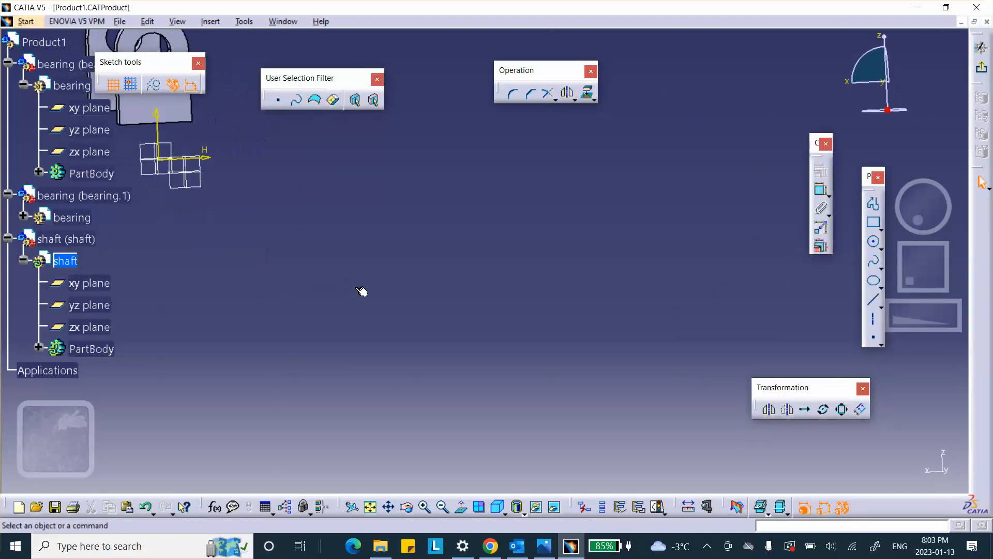
Project the bearing's circular hole edge onto the sketch plane as the shaft profile and exit the sketch
mouse_move(342, 183)
middle_down()
mouse_move(599, 290)
mouse_move(598, 321)
middle_up()
middle_drag(567, 195, 508, 284)
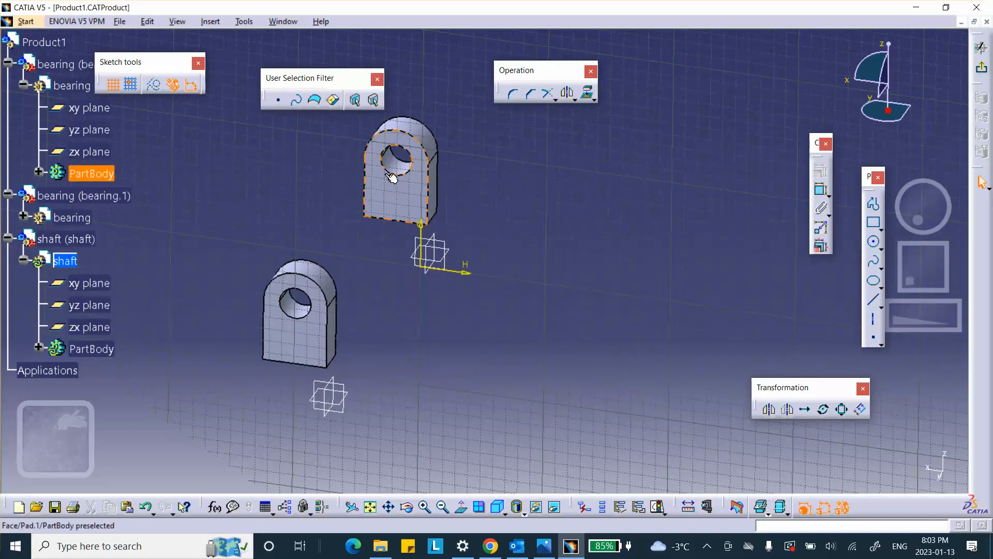
click(587, 93)
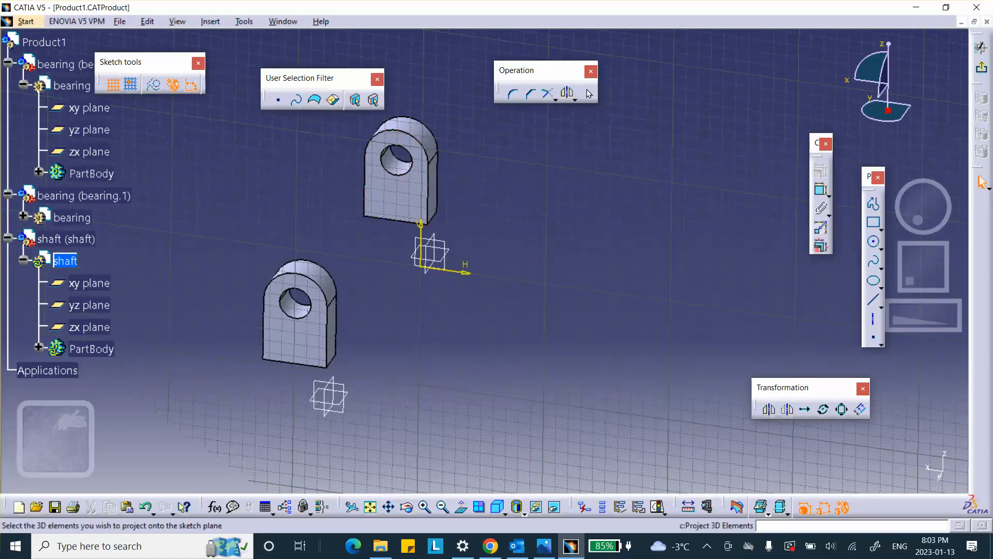
click(410, 170)
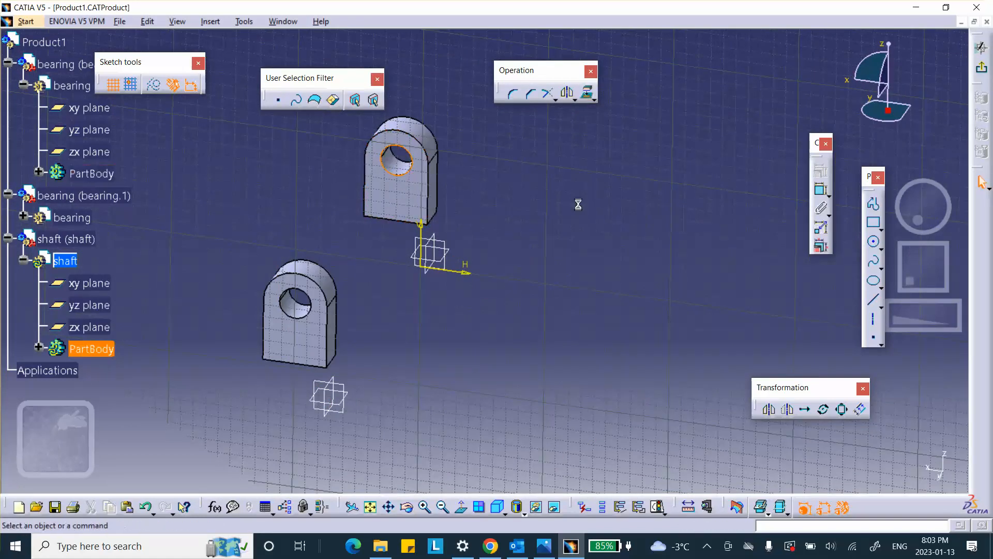
click(982, 67)
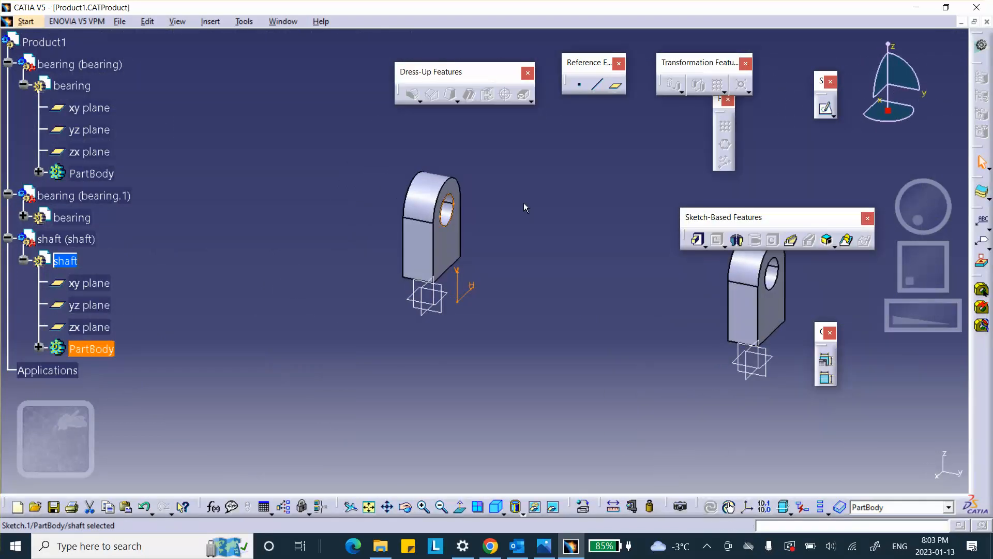
Pad the projected circle 10 in towards the second bearing to form the shaft
middle_drag(526, 206, 261, 164)
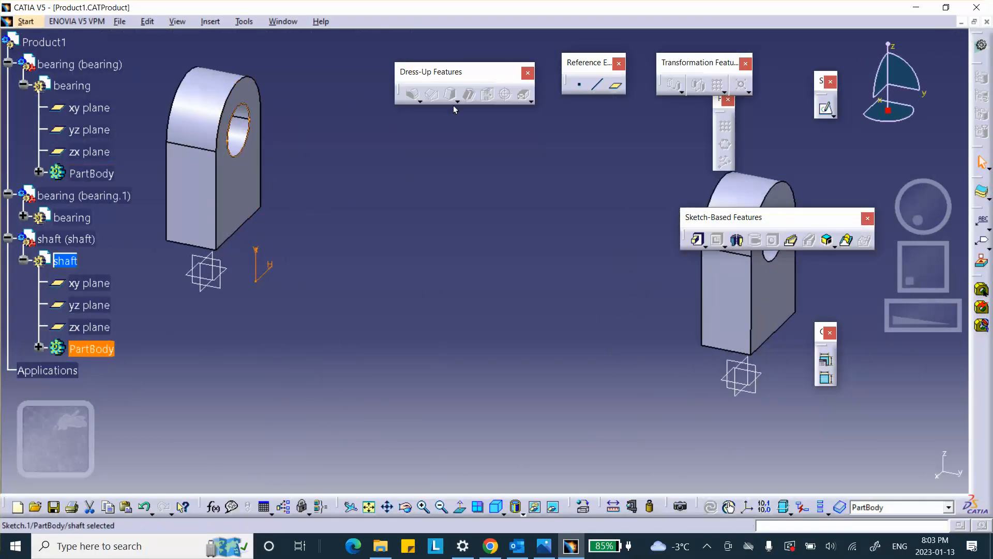
click(700, 240)
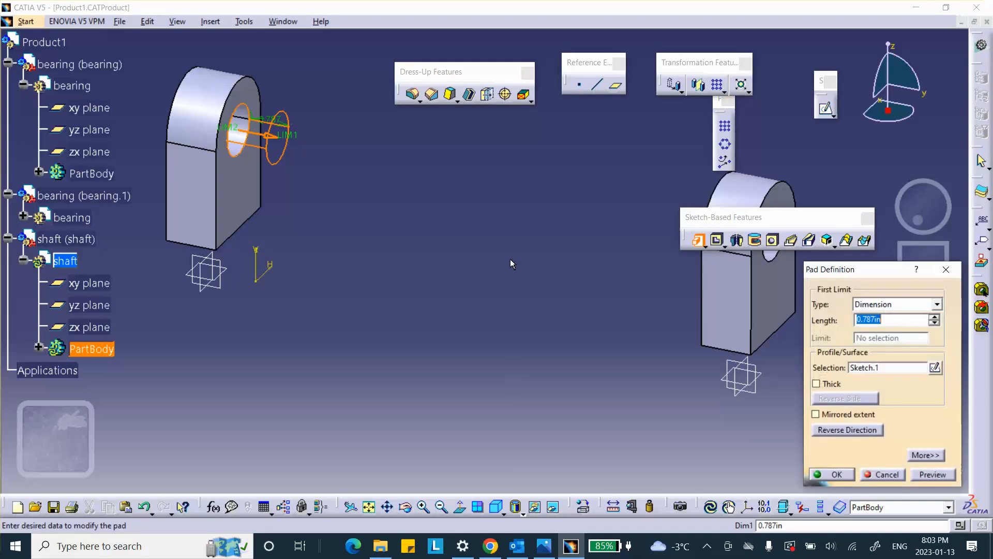
text(1)
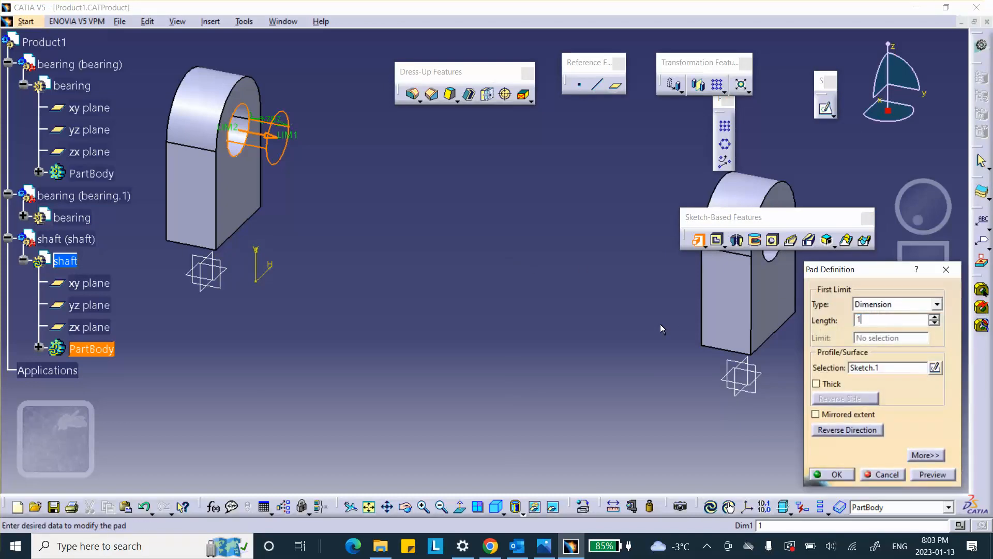
text(0)
key(Return)
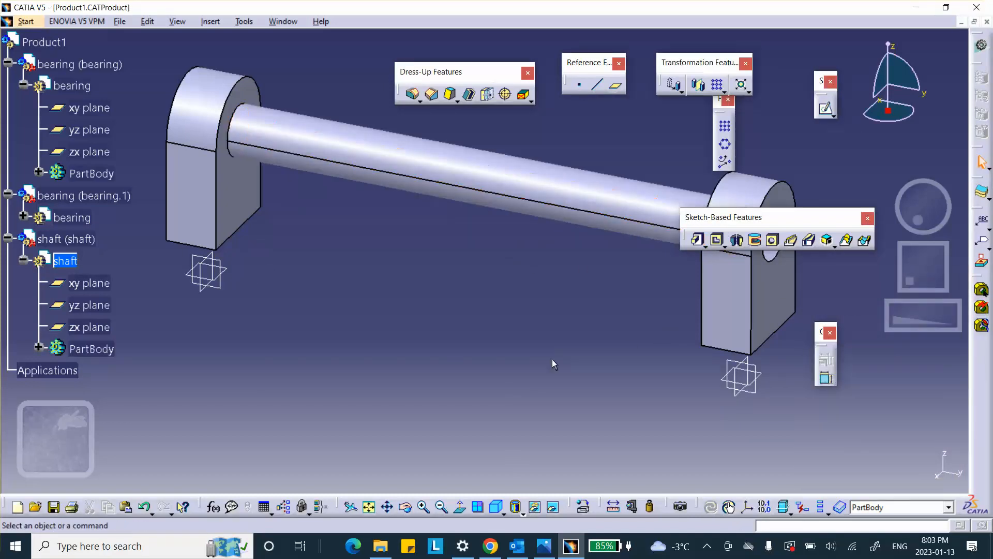
middle_drag(613, 322, 516, 368)
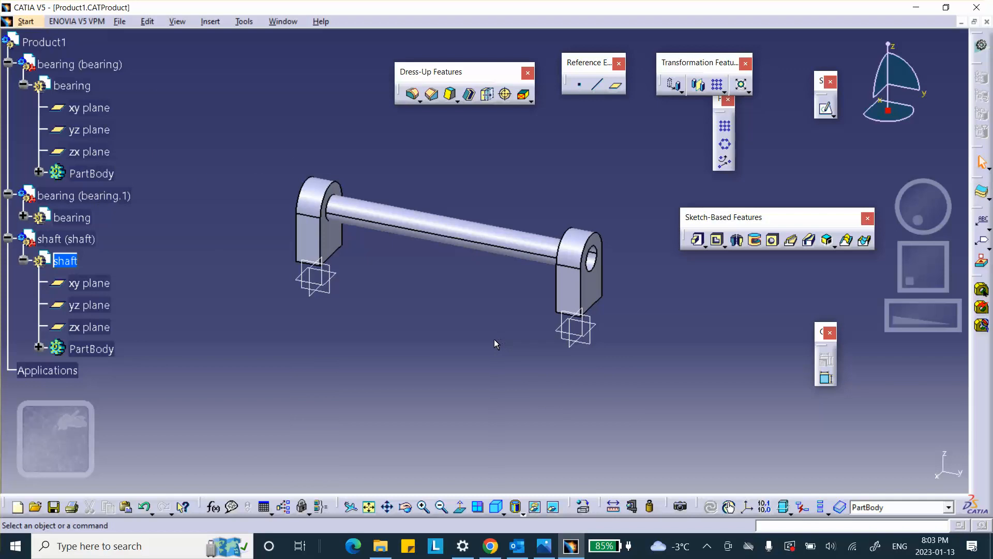
Make Product1 active and save it with all its parts, check the files in the Activity_1_Lab_2 folder, and return to CATIA V5
double_click(45, 42)
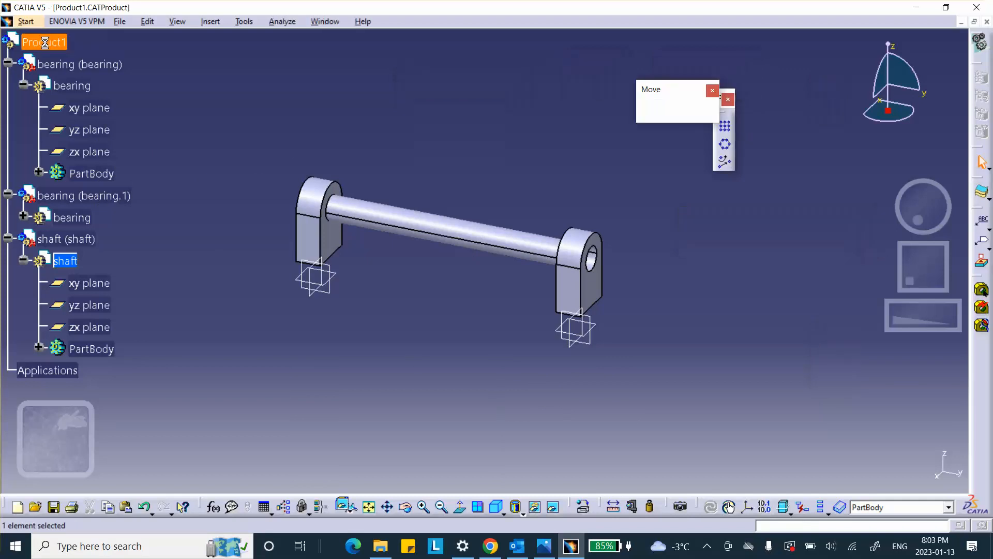
key(ctrl+s)
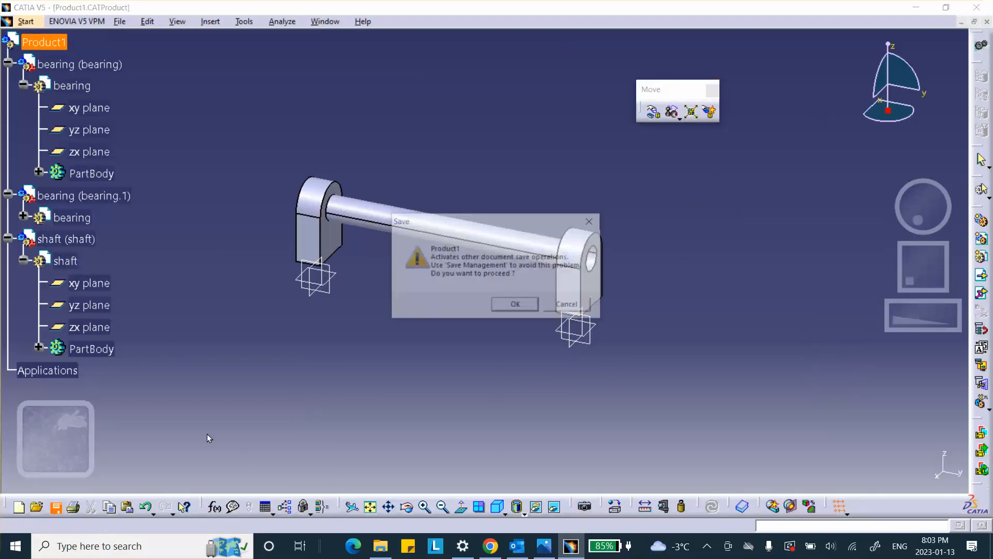
click(513, 305)
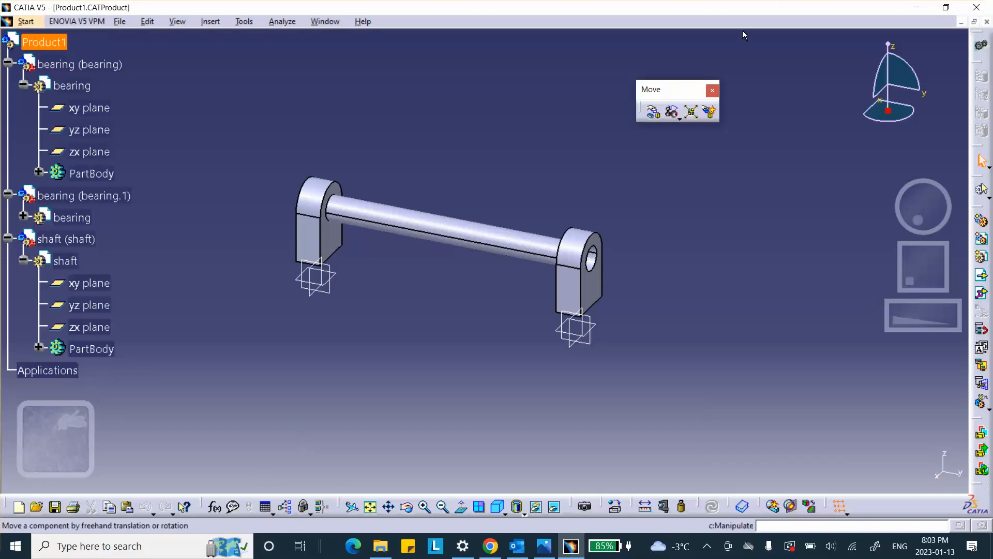
click(919, 8)
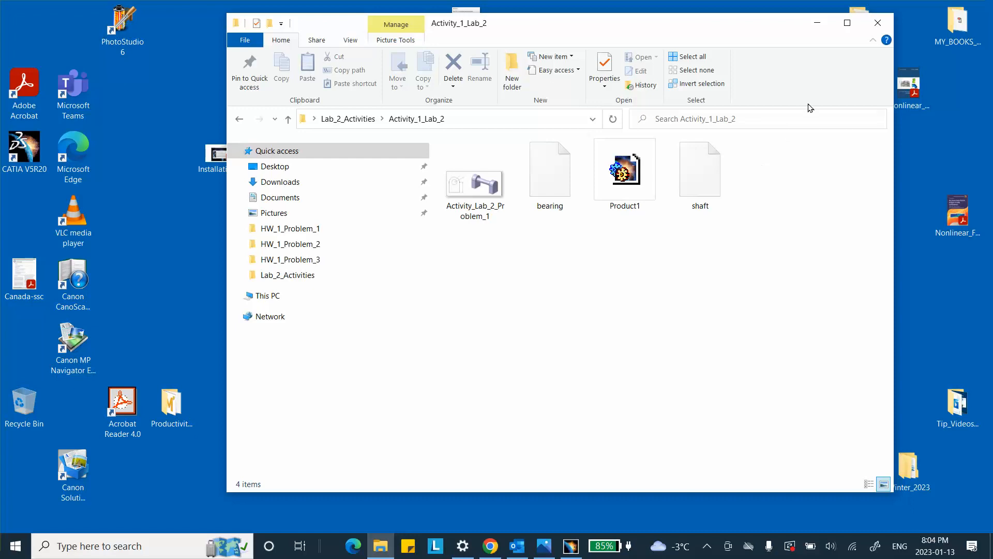
click(571, 545)
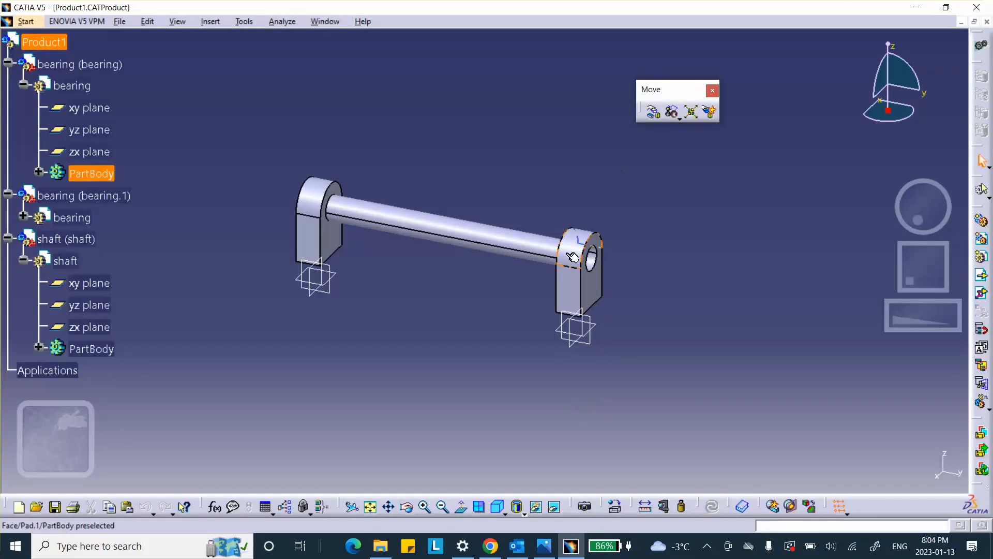
Use Manipulation along the Y axis to slide the shaft out through the second bearing and shift the first bearing slightly away
mouse_move(684, 217)
middle_down()
mouse_move(650, 222)
mouse_move(676, 224)
middle_up()
click(655, 114)
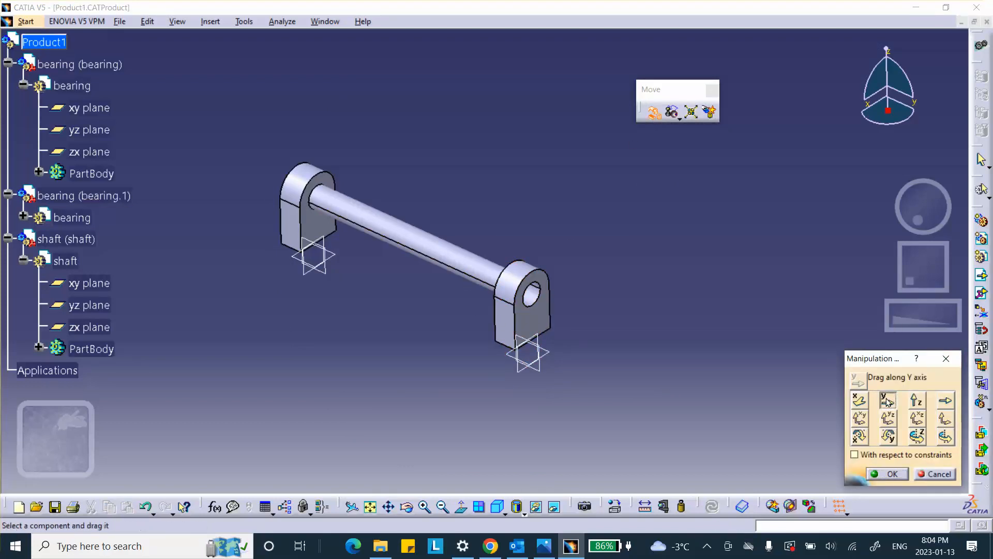
drag(433, 250, 629, 211)
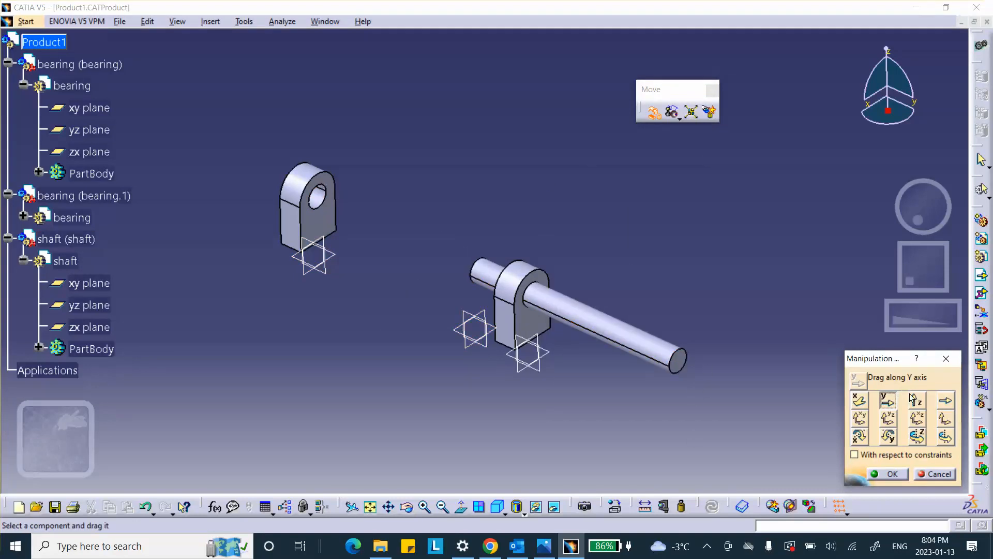
drag(310, 238, 316, 170)
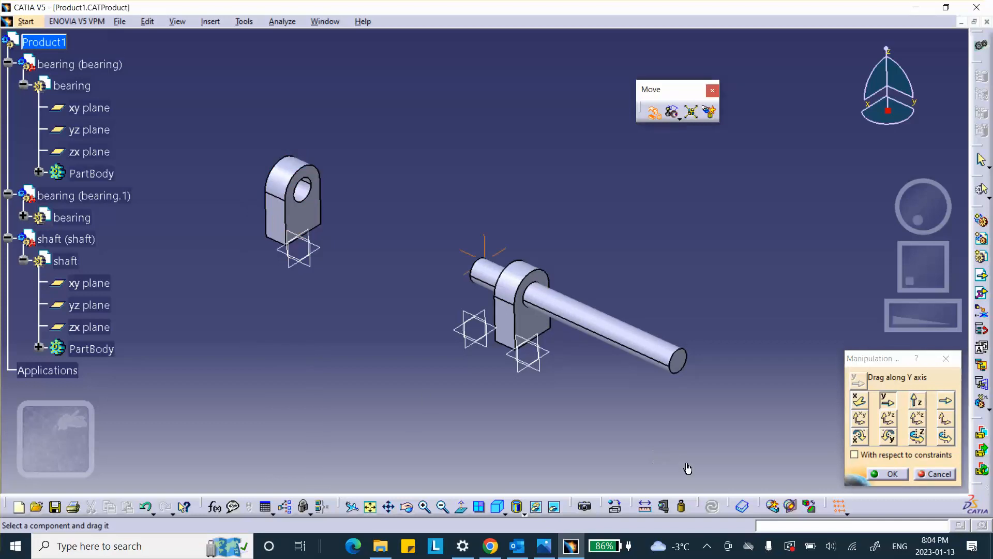
Move the first bearing up and the shaft down below the second bearing along the Z axis with Manipulation
middle_drag(687, 468, 714, 448)
click(917, 402)
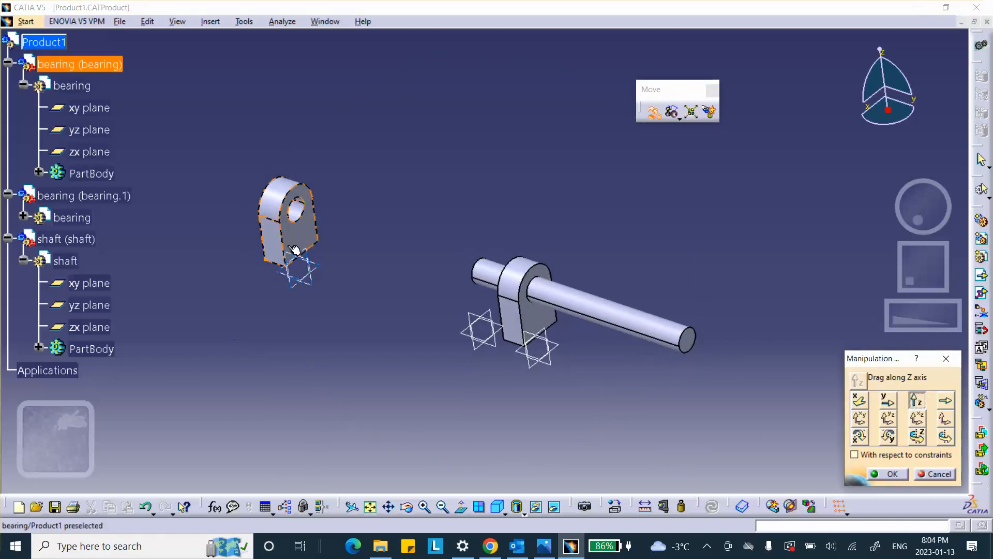
drag(290, 223, 276, 125)
drag(604, 314, 583, 452)
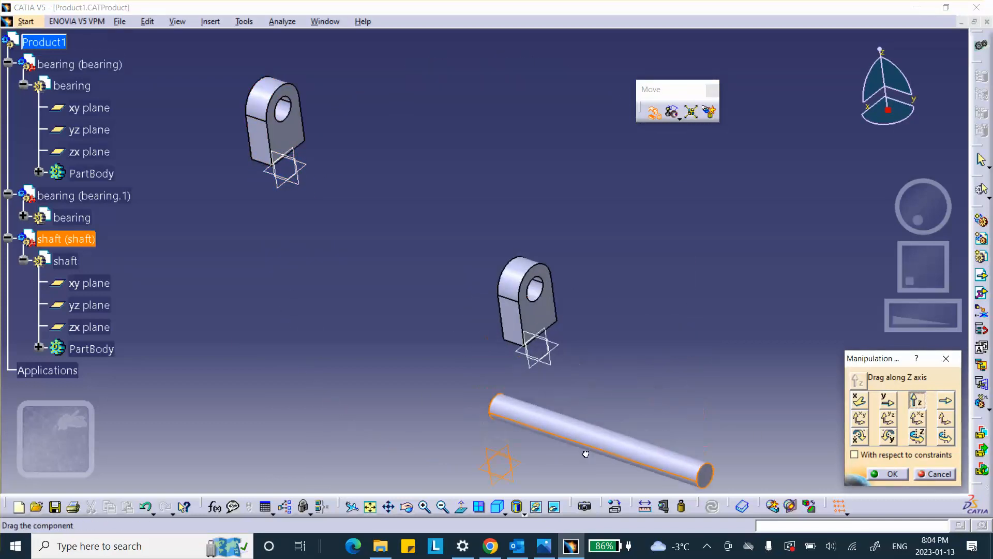
Rotate the second bearing around the Y axis and the first bearing around the Z axis, and finish the Manipulation
click(897, 435)
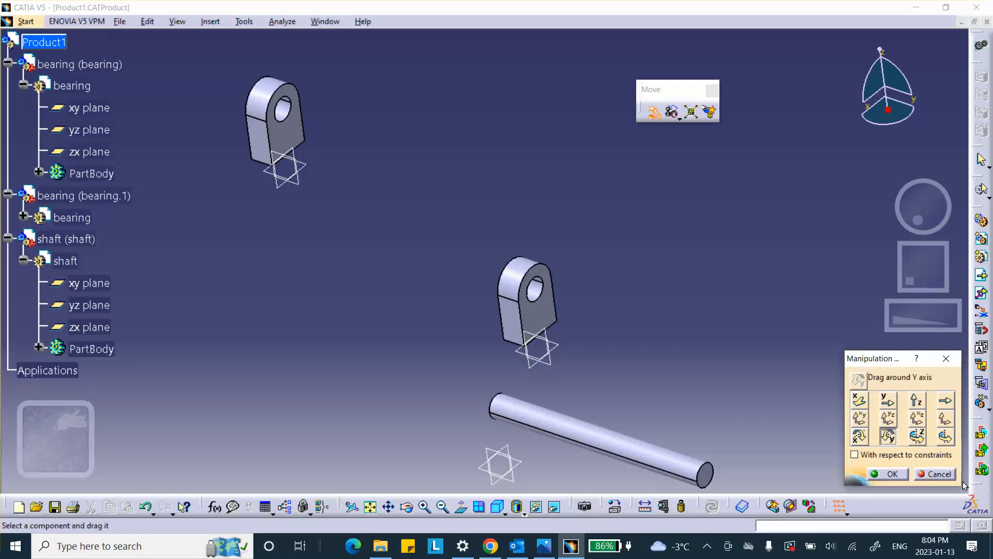
drag(525, 310, 385, 362)
click(918, 435)
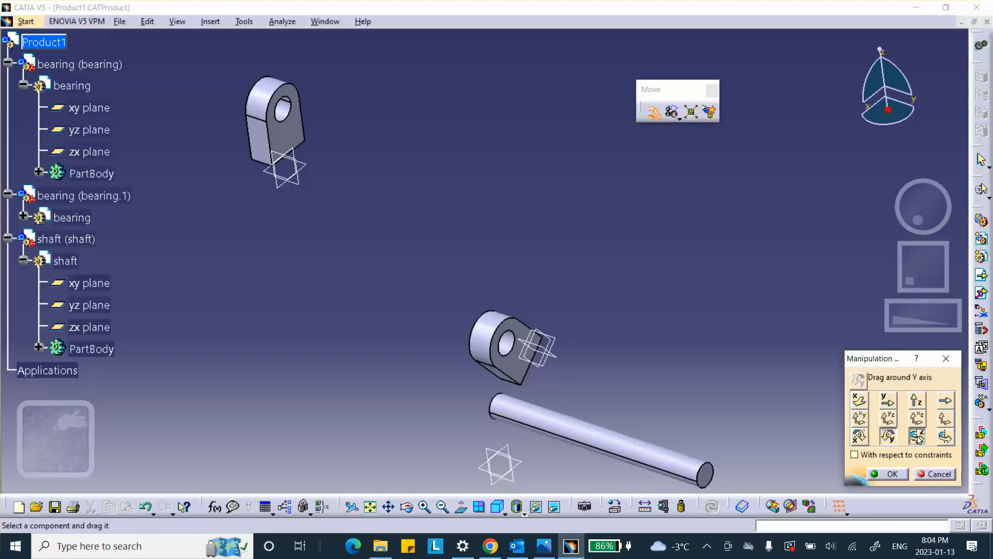
drag(266, 137, 357, 142)
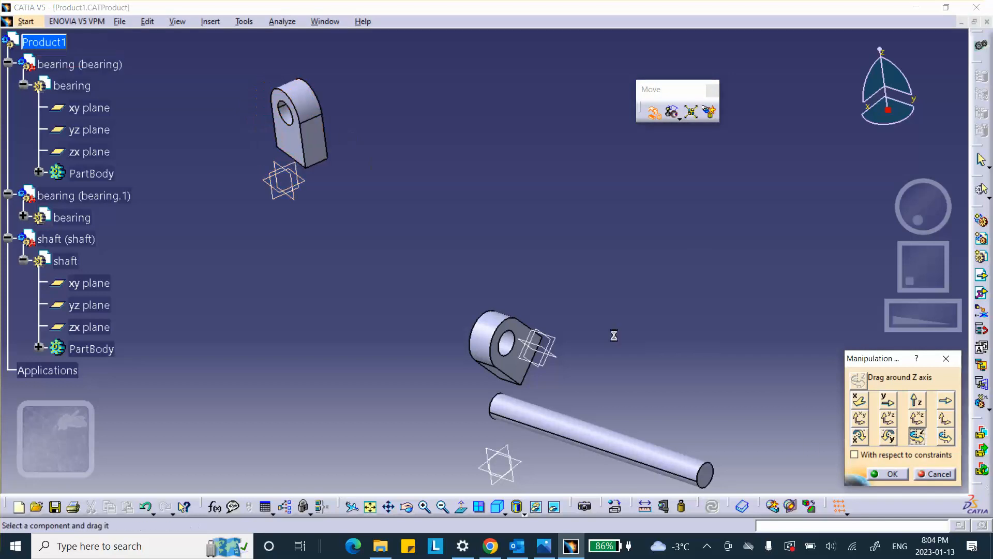
click(880, 473)
middle_drag(635, 270, 545, 271)
click(553, 232)
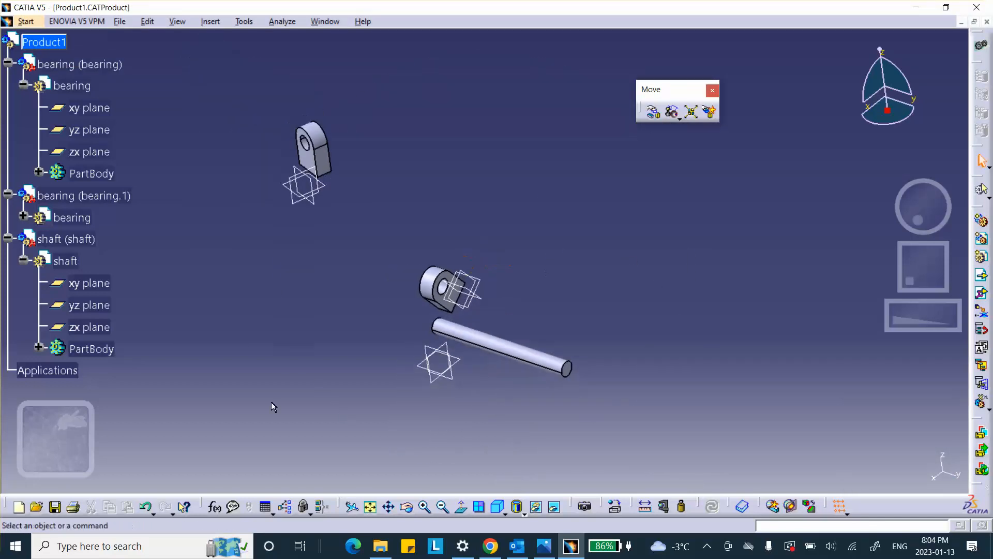
Undock the Constraints toolbar and float it over the workspace beside the Move toolbar
scroll(136, 338, down, 5)
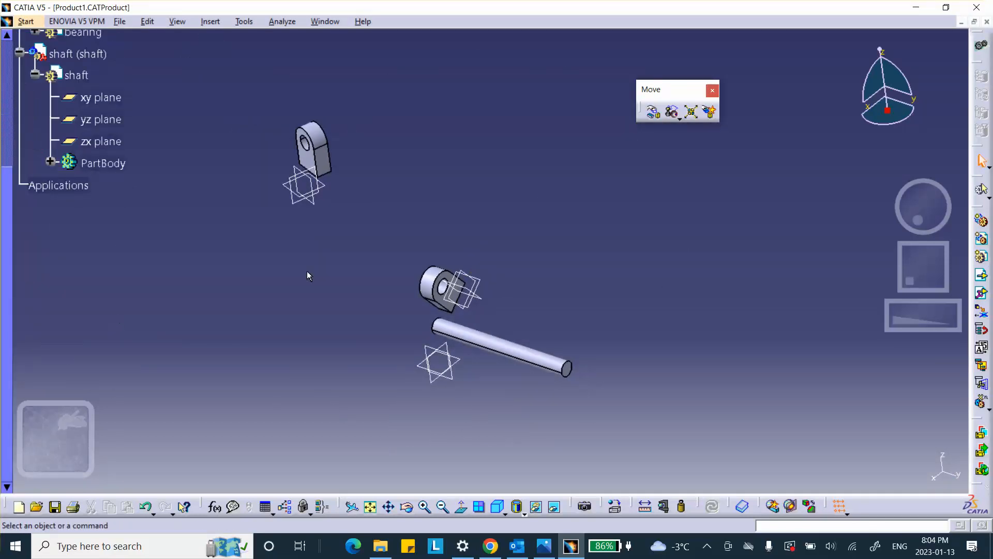
middle_drag(748, 247, 706, 313)
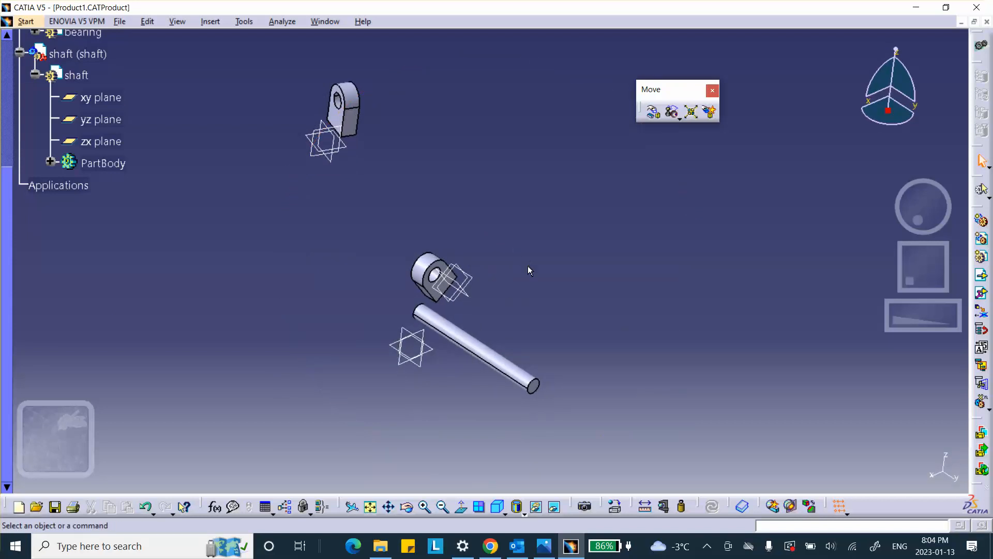
middle_drag(528, 269, 529, 279)
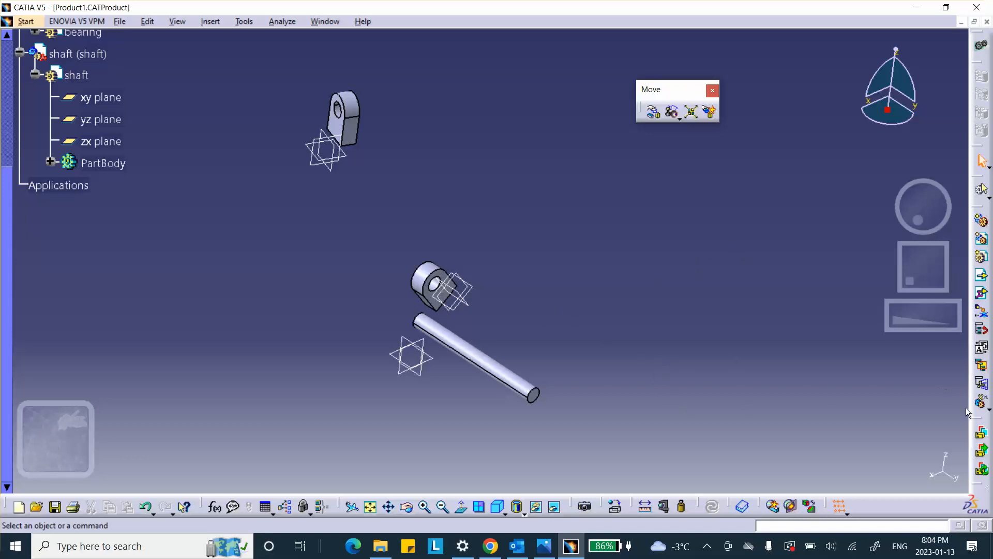
drag(979, 427, 609, 267)
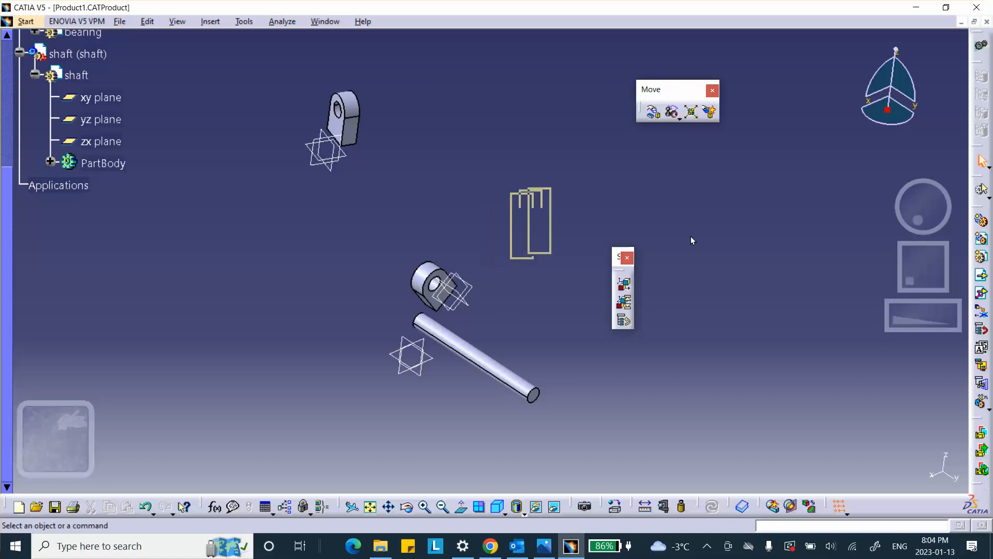
drag(752, 215, 823, 225)
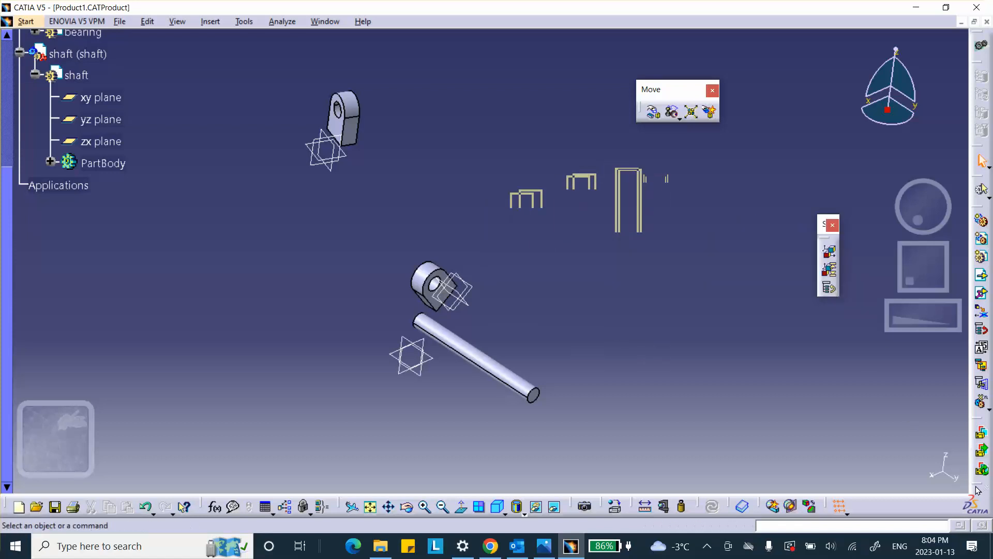
drag(980, 485, 448, 37)
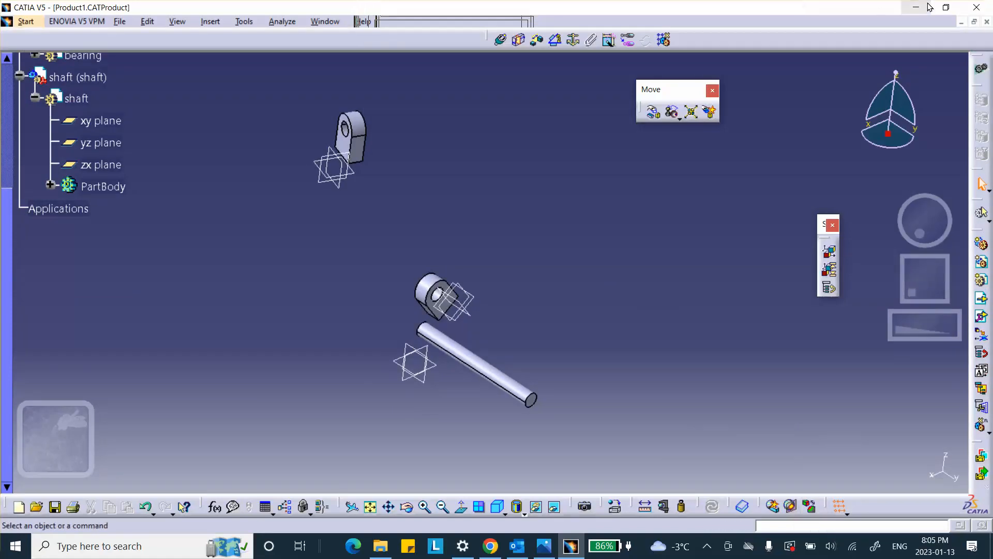
click(975, 22)
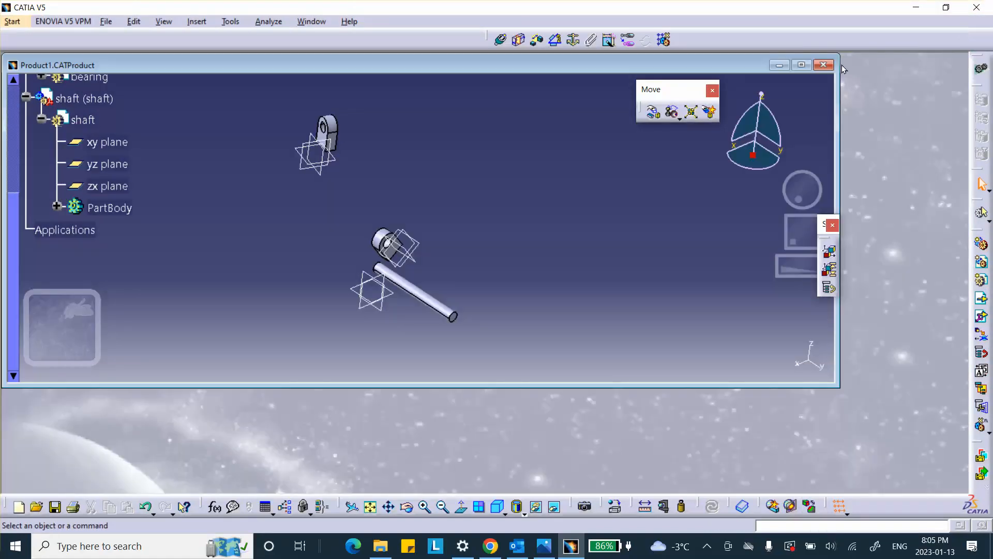
click(802, 64)
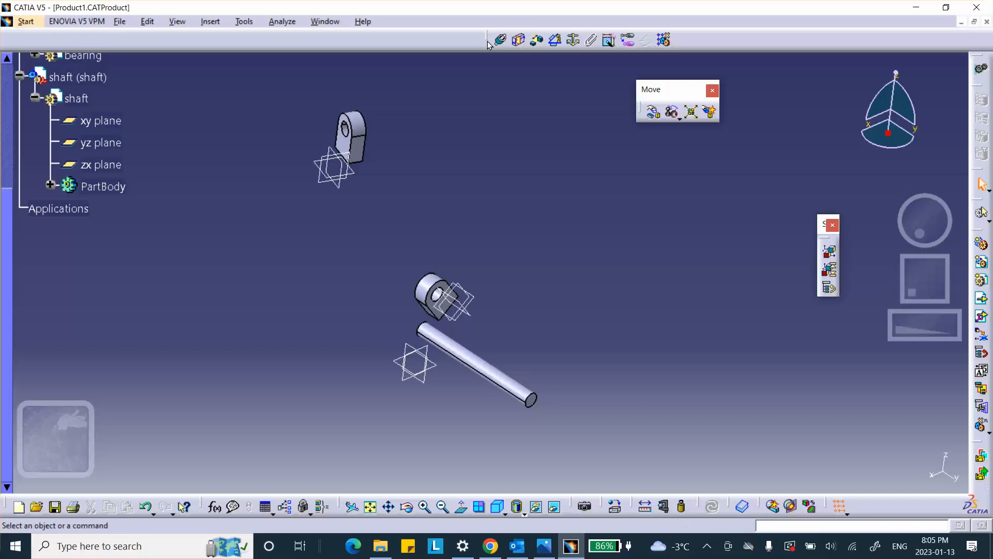
drag(488, 39, 499, 111)
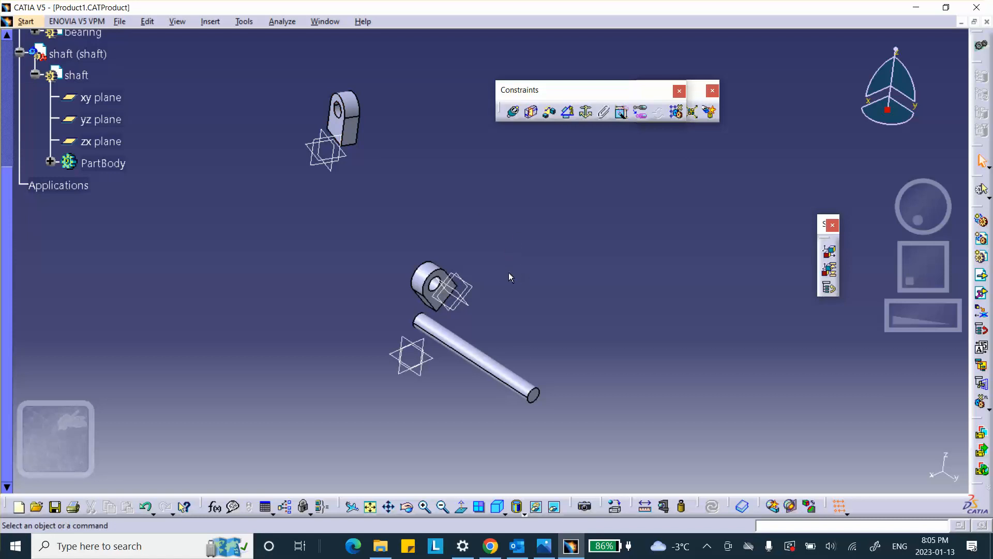
Fix the first bearing in place with a Fix constraint and expand the Constraints branch of the tree
click(586, 113)
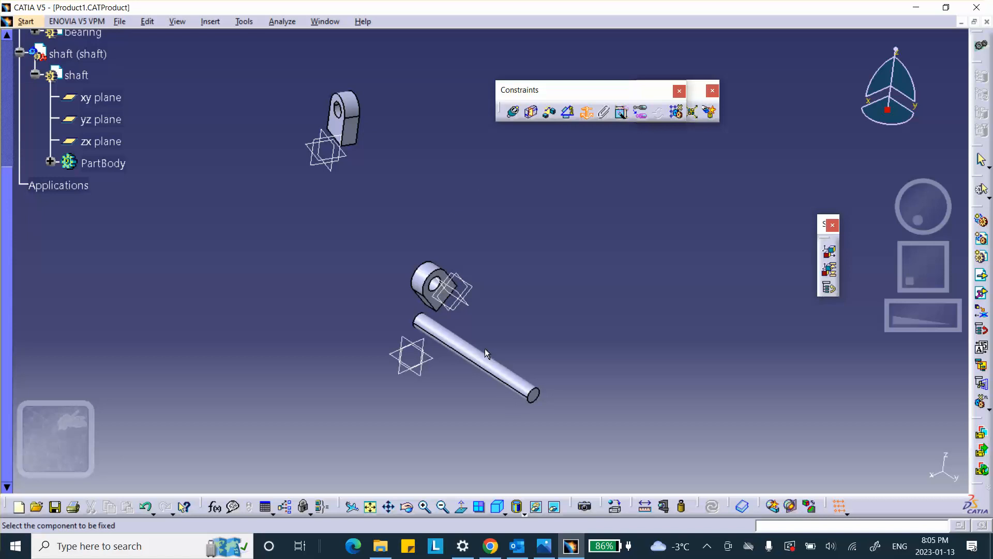
click(348, 129)
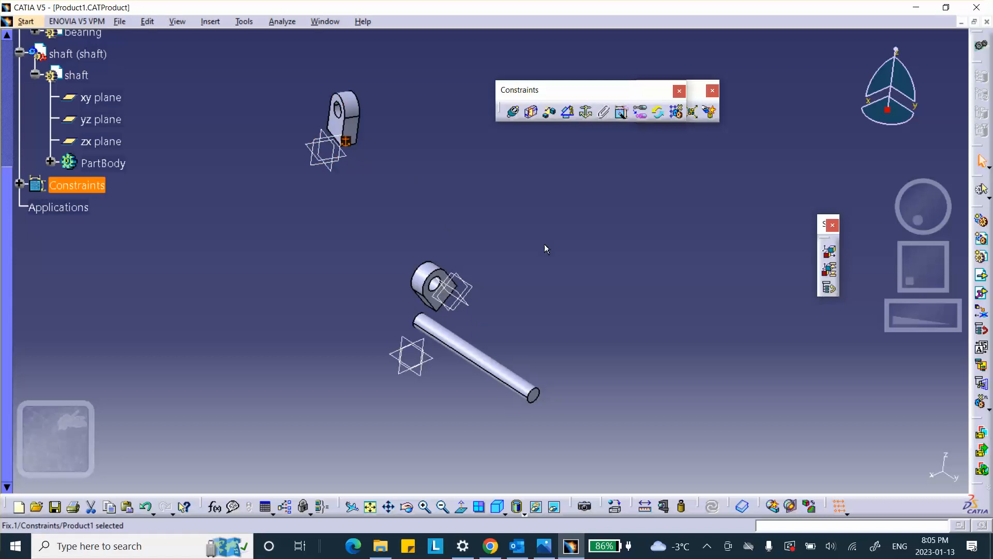
click(19, 184)
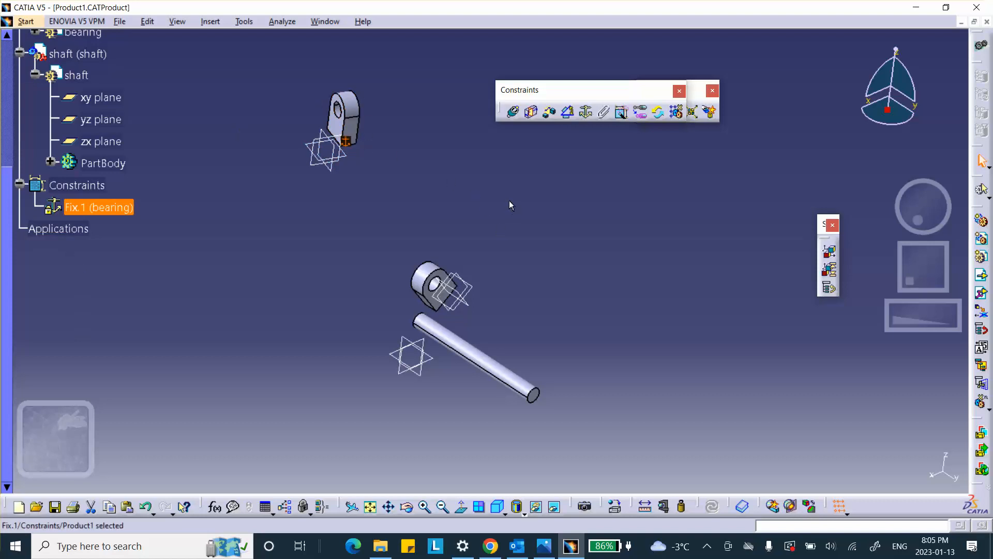
Add a coincidence constraint between the shaft axis and the fixed bearing's hole axis, and update the assembly
middle_drag(509, 200, 452, 216)
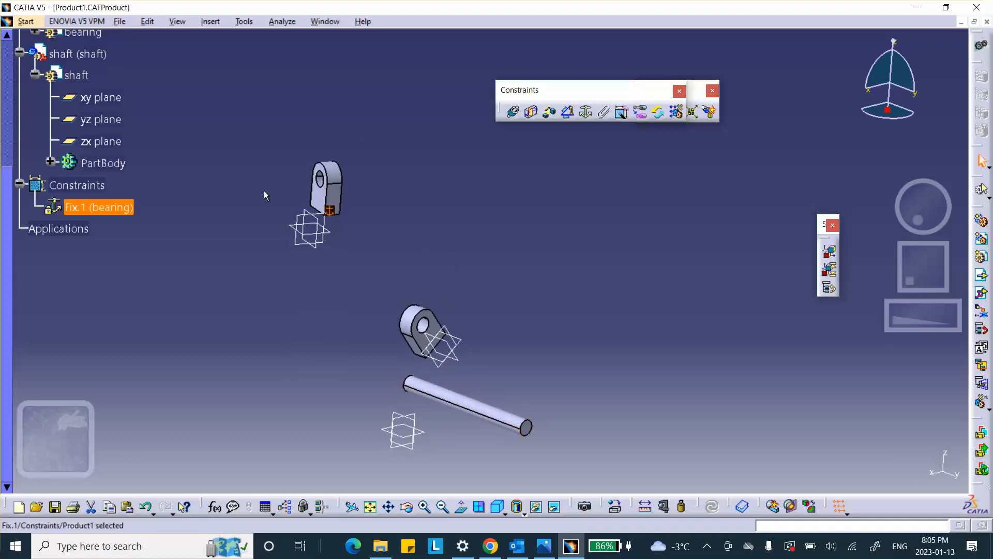
middle_drag(266, 196, 247, 120)
scroll(193, 171, up, 1)
middle_drag(193, 171, 418, 289)
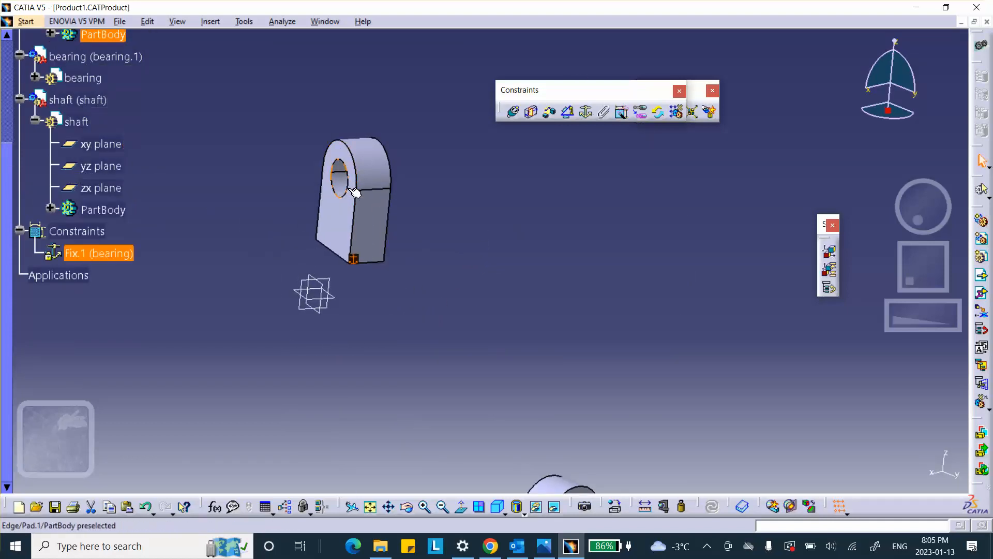
middle_drag(454, 161, 365, 204)
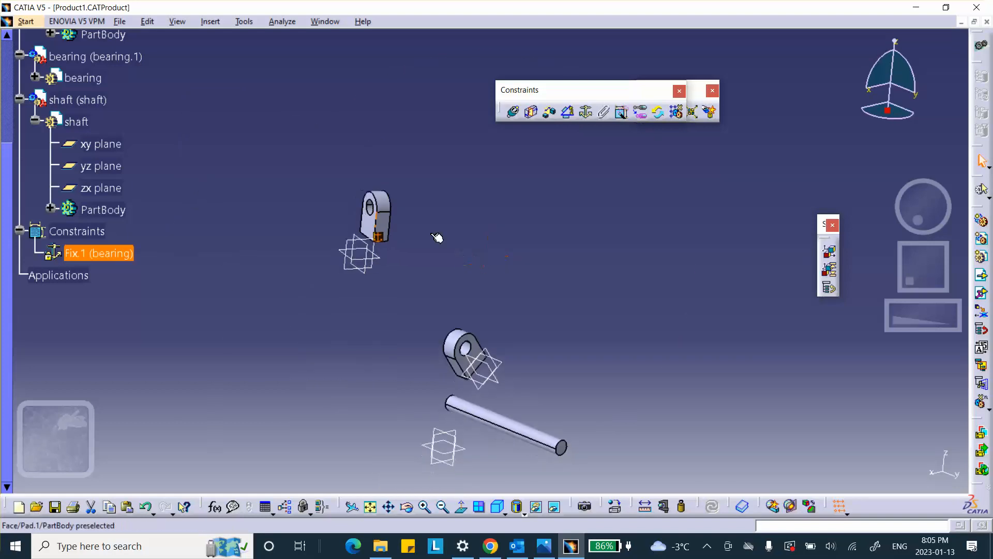
scroll(569, 218, up, 1)
mouse_move(569, 218)
middle_down()
mouse_move(535, 186)
mouse_move(506, 191)
mouse_move(518, 177)
middle_up()
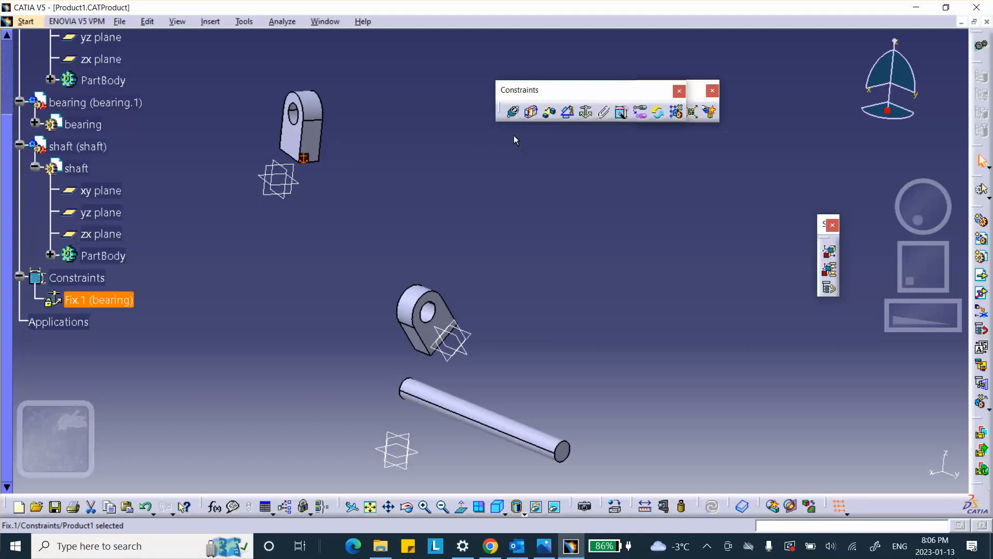
click(514, 112)
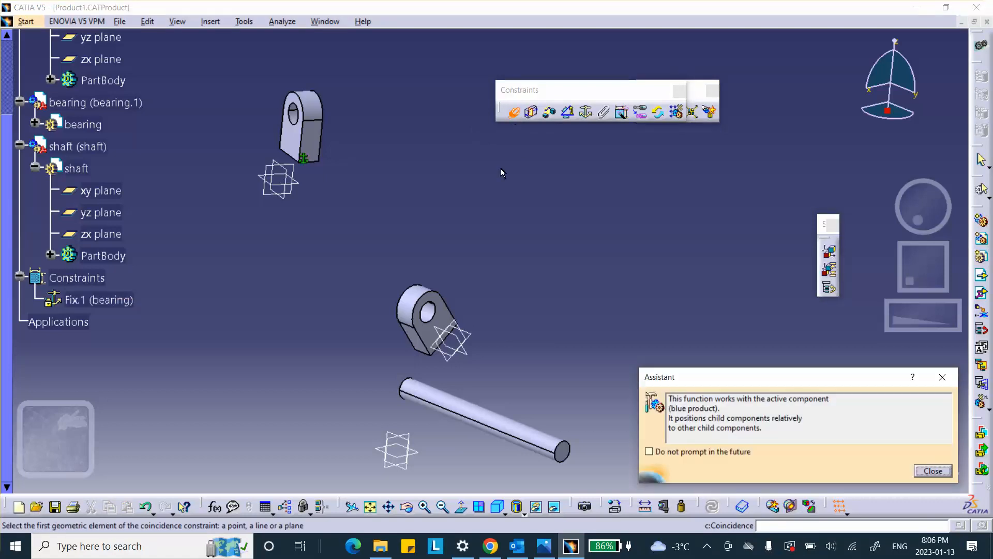
click(506, 426)
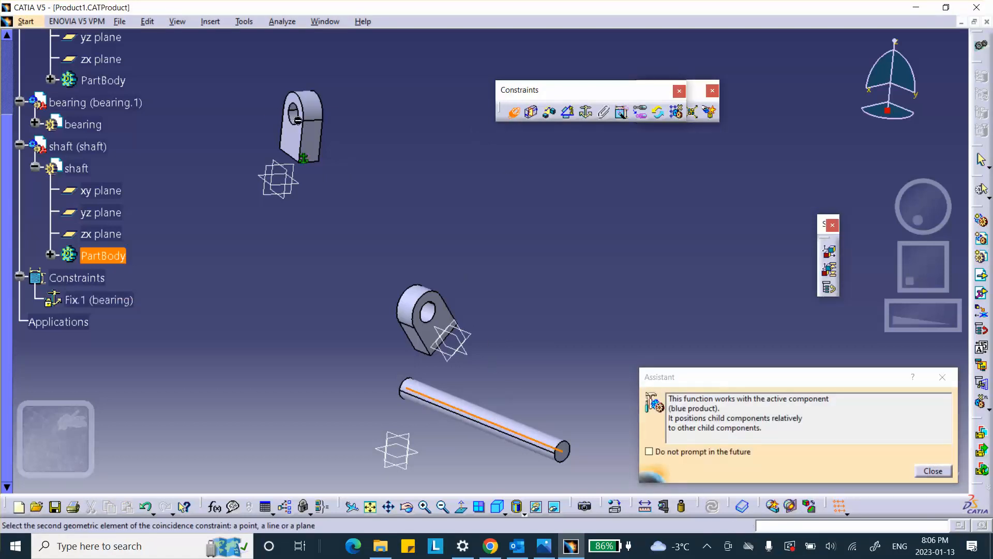
click(299, 115)
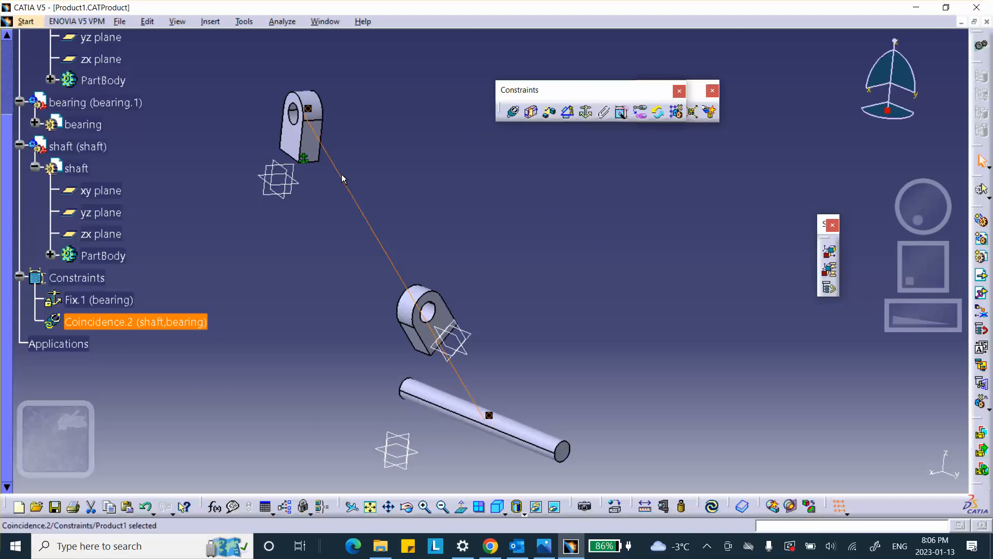
drag(702, 510, 701, 451)
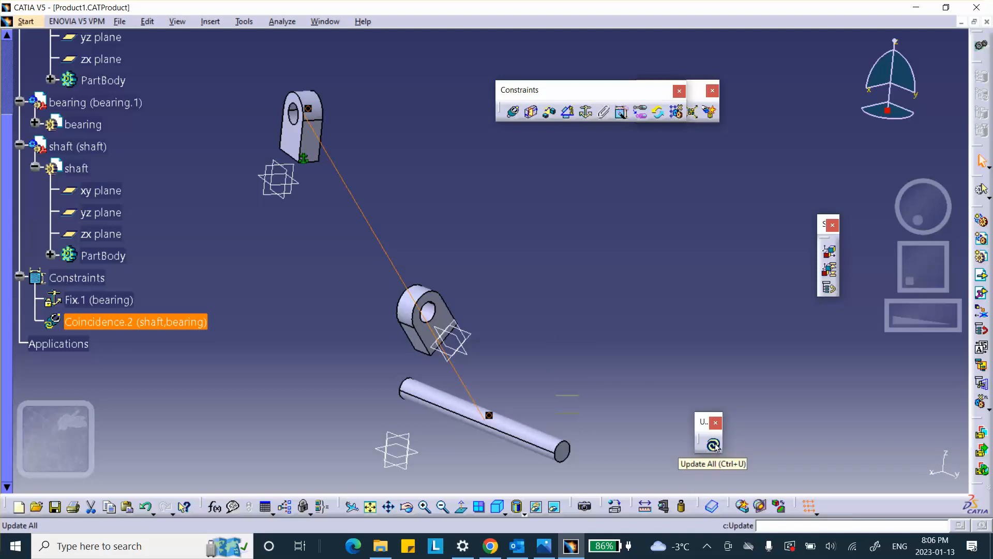
click(713, 444)
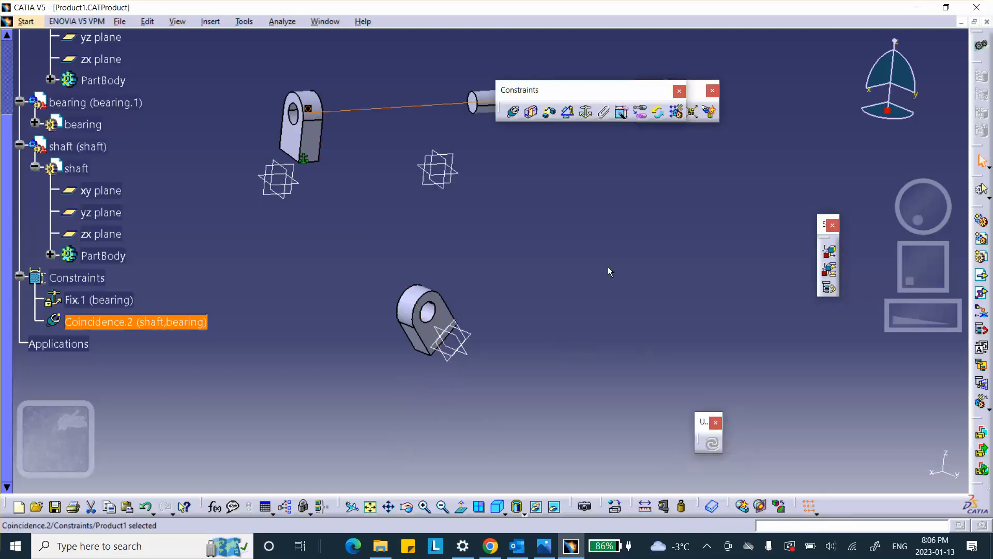
Add a coincidence constraint between the shaft's end face nearest the fixed bearing and that bearing's outer face, with orientation Same
mouse_move(608, 266)
middle_down()
mouse_move(459, 288)
mouse_move(458, 331)
middle_up()
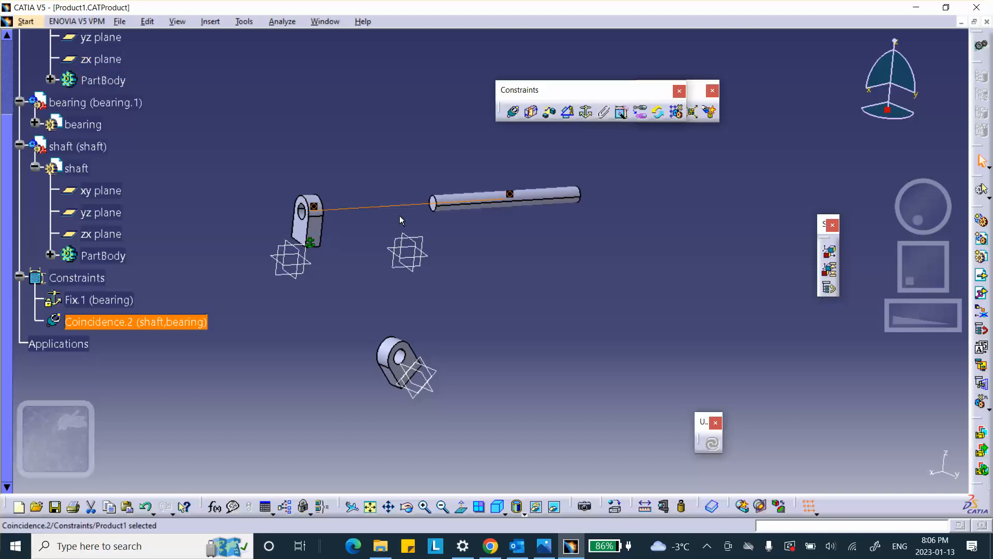
mouse_move(378, 210)
middle_down()
mouse_move(565, 244)
mouse_move(545, 212)
mouse_move(573, 221)
mouse_move(581, 210)
middle_up()
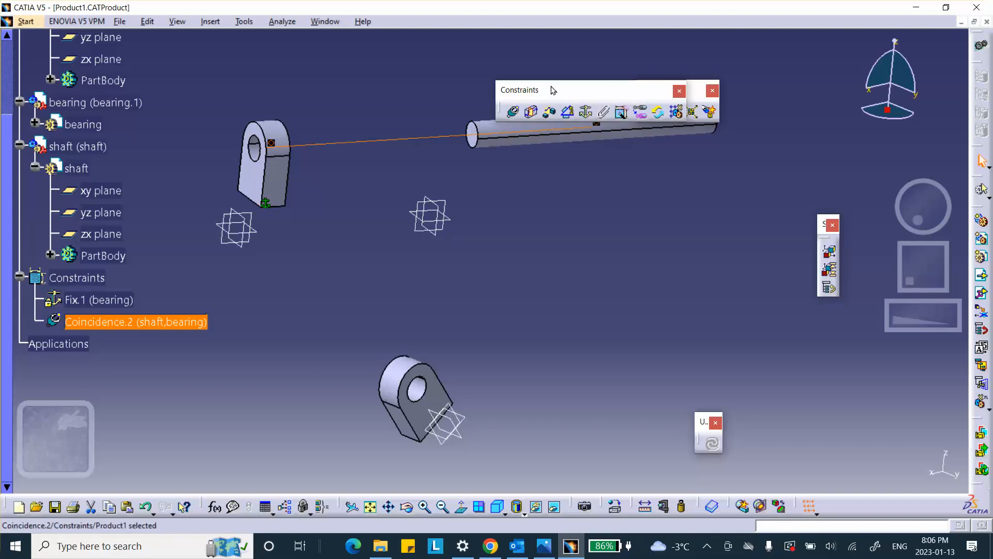
drag(552, 91, 553, 68)
click(513, 89)
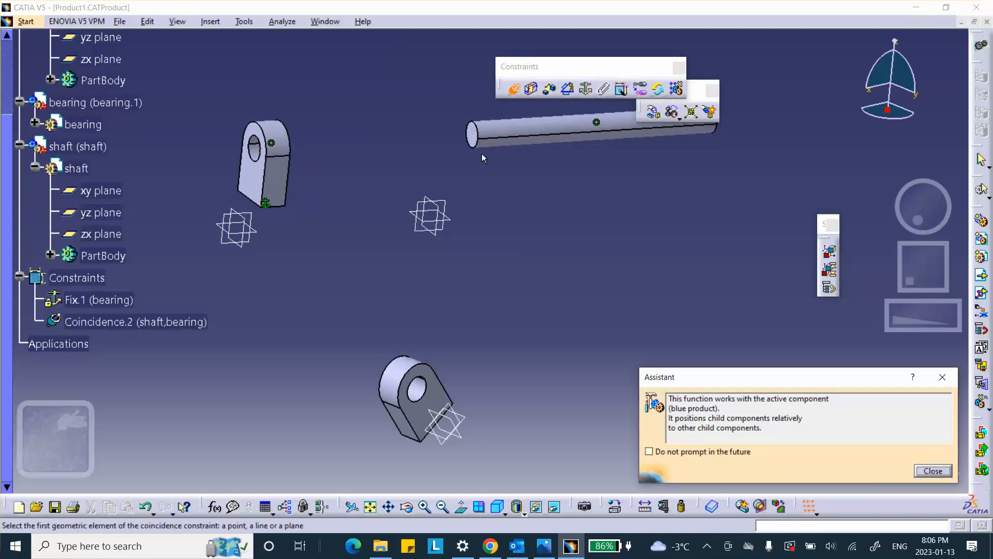
click(471, 134)
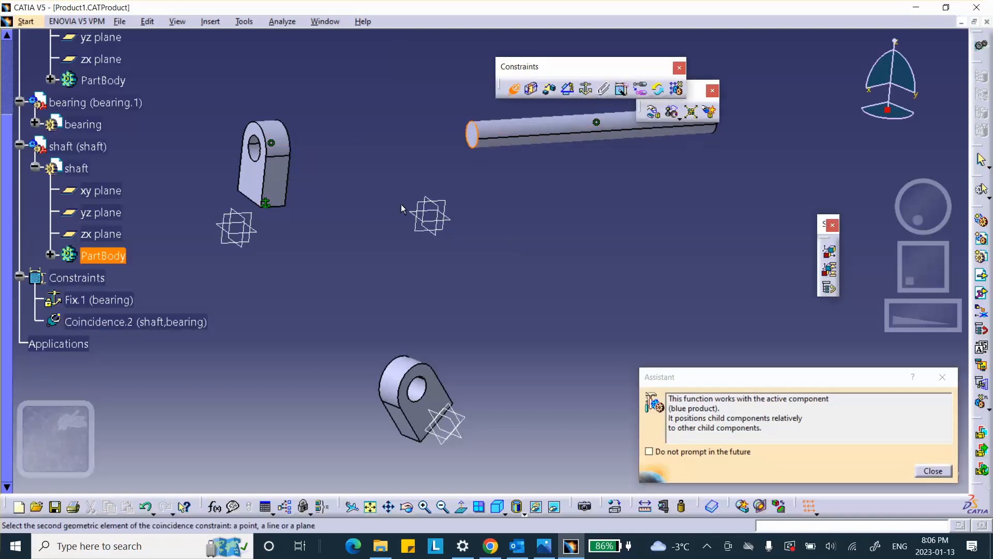
click(260, 189)
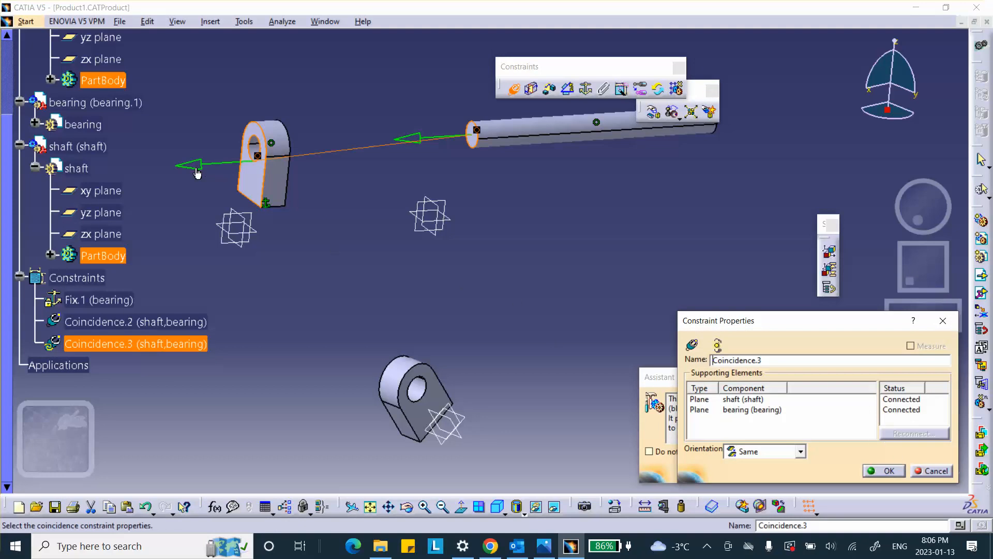
click(801, 452)
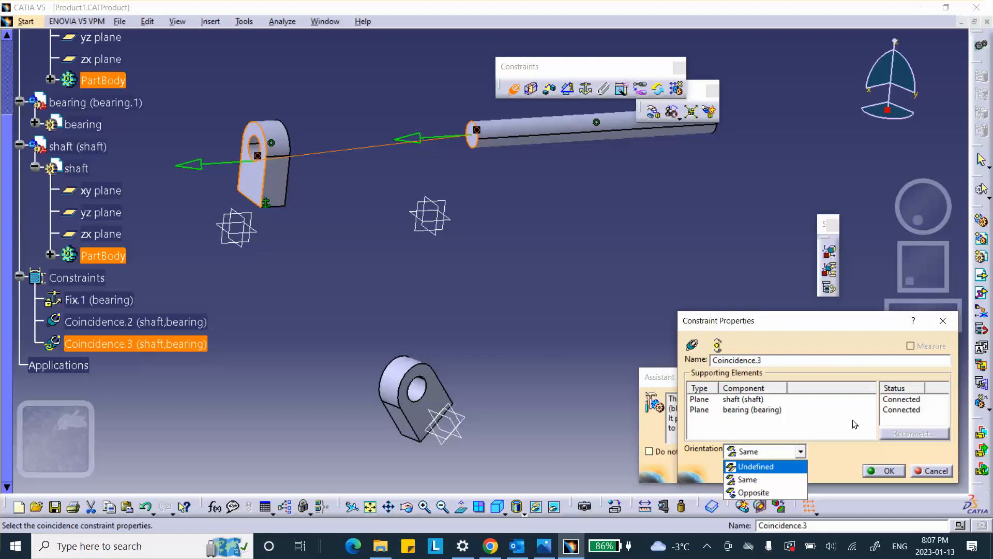
click(896, 473)
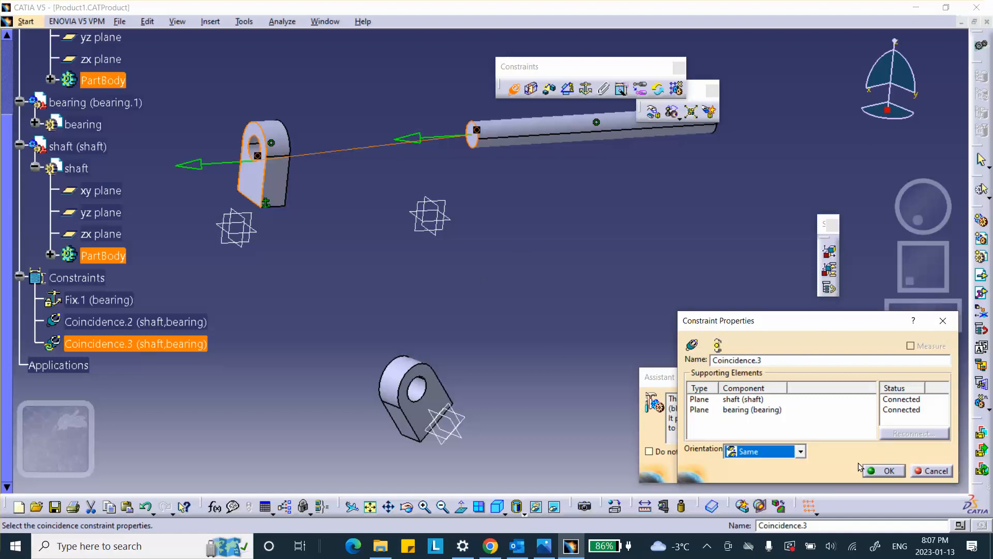
click(872, 471)
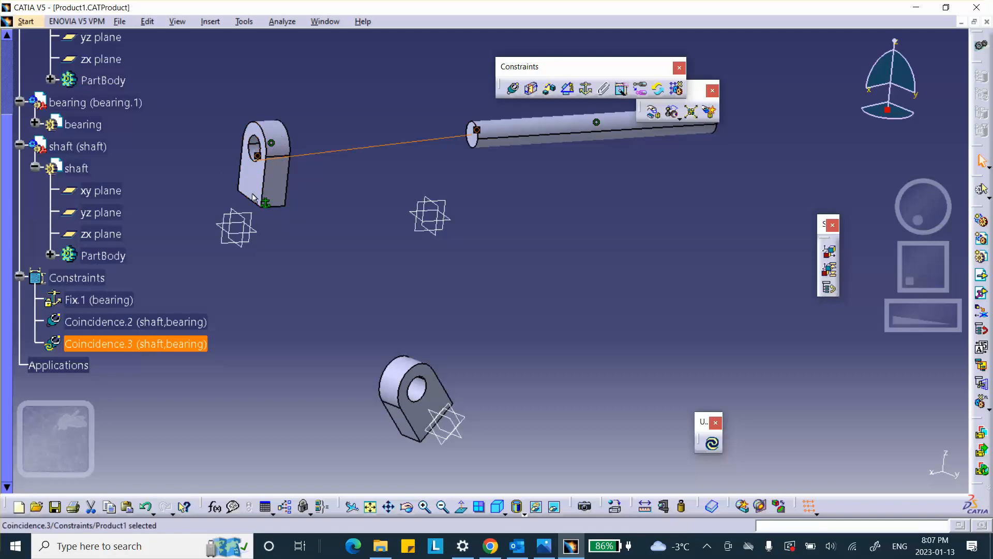
Update the assembly and review the orientation options of the coincidence between the shaft's end face and the fixed bearing's outer face
click(712, 443)
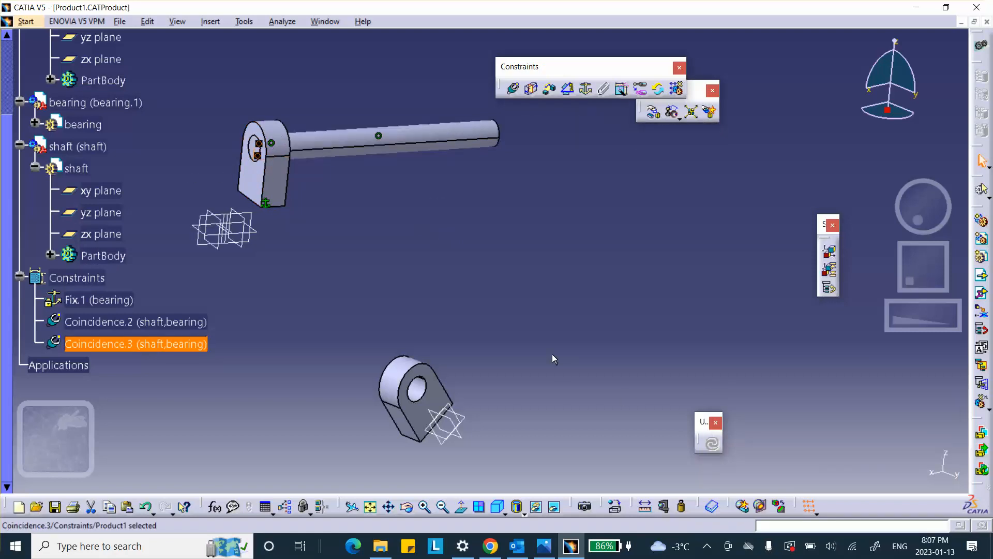
double_click(111, 345)
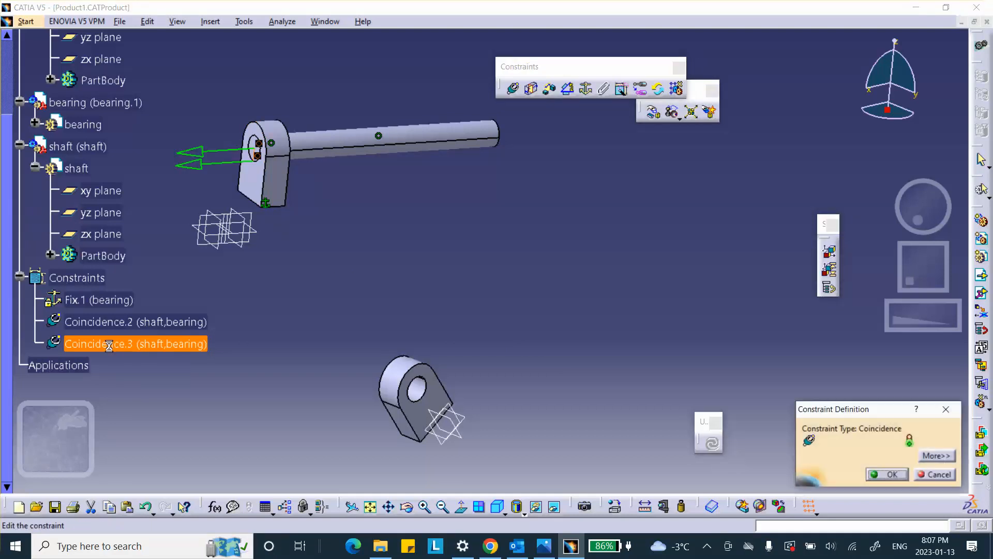
click(930, 457)
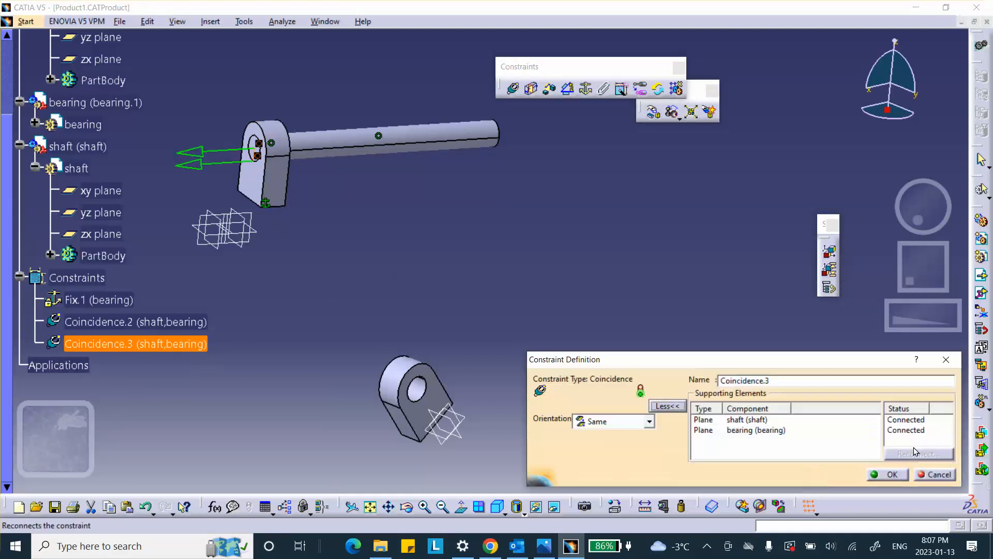
click(650, 422)
click(927, 475)
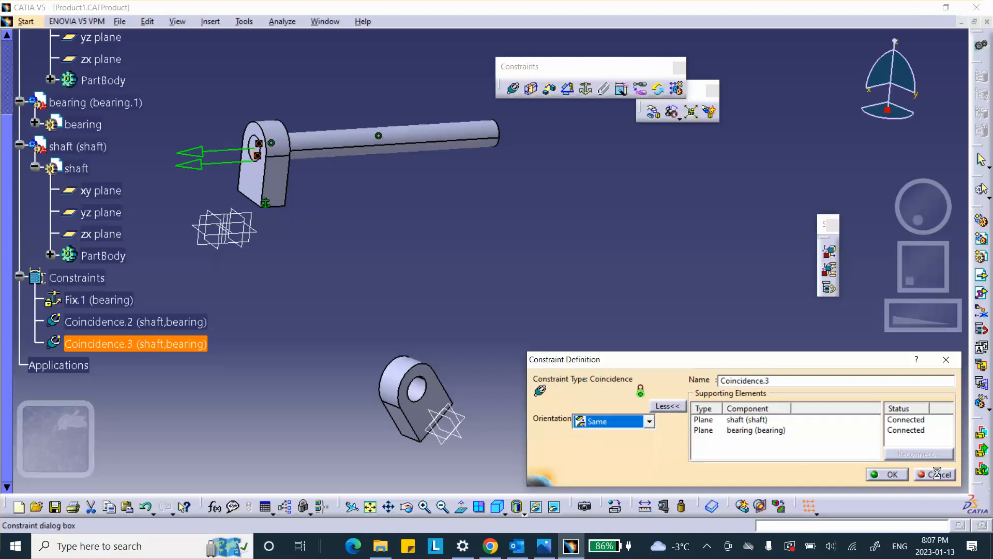
click(927, 473)
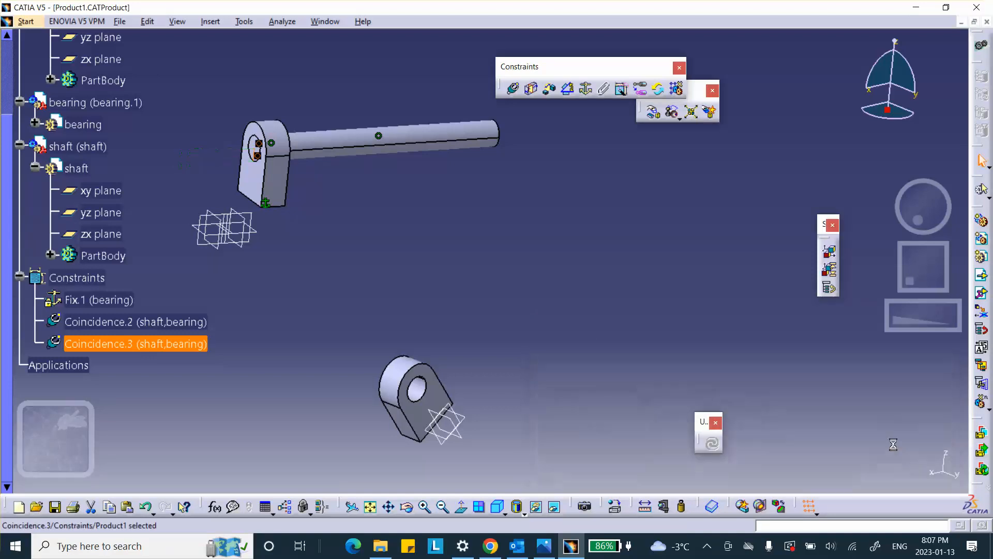
Reverse the coincidence between the shaft's end face and the fixed bearing's outer face to orientation Opposite, and update the assembly
double_click(164, 346)
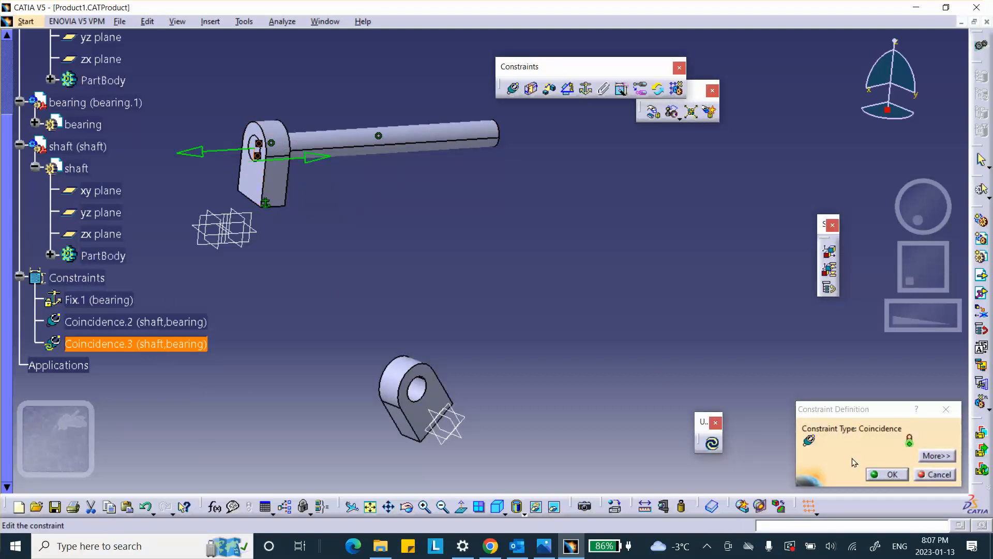
click(898, 475)
click(714, 446)
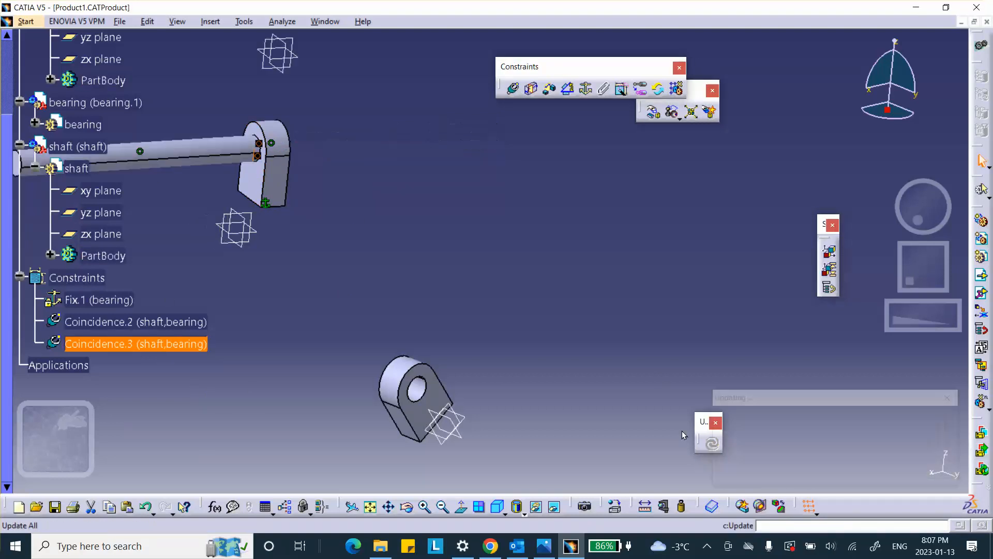
Set the orientation of the coincidence between the shaft's end face and the fixed bearing's face to Same, and update the assembly
middle_drag(501, 238, 592, 226)
middle_drag(525, 270, 383, 269)
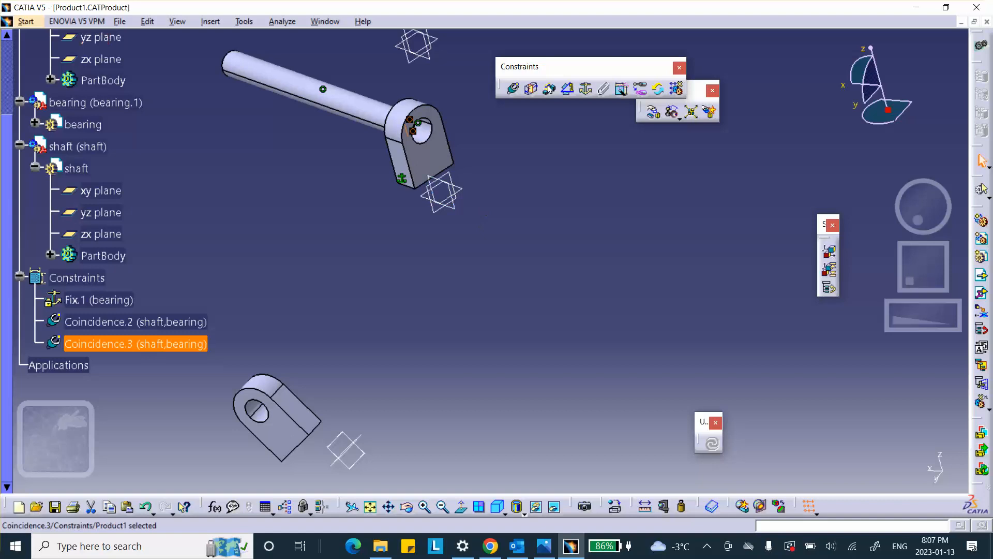
double_click(414, 126)
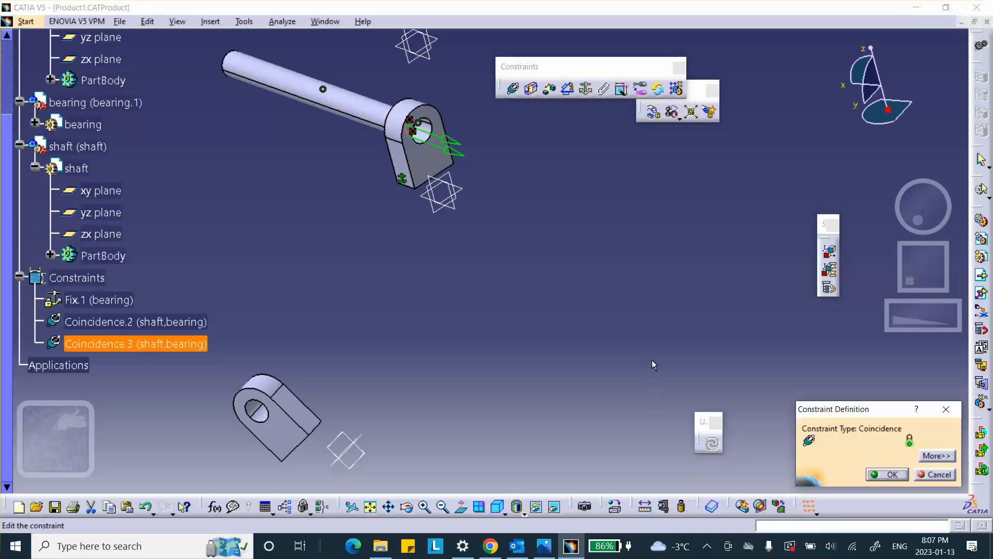
click(937, 455)
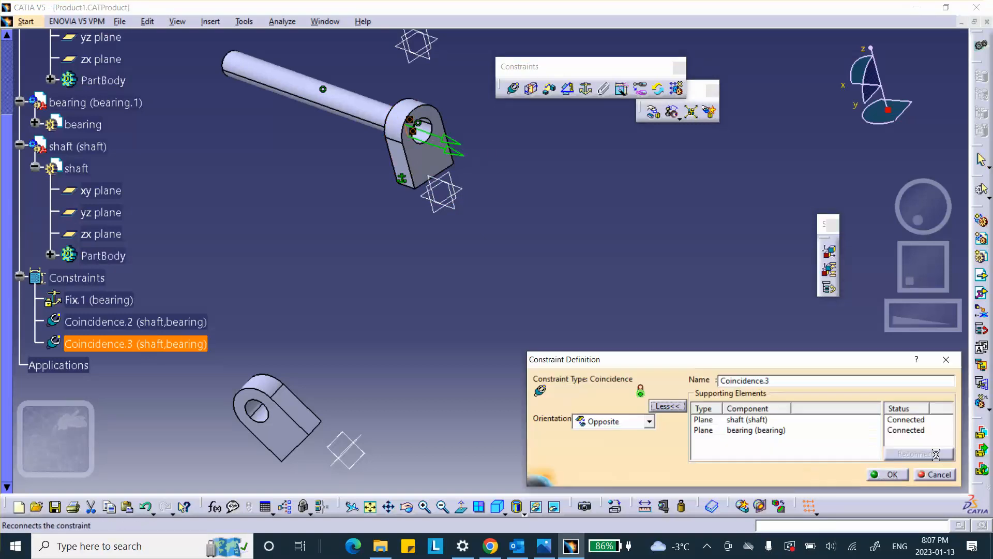
click(647, 422)
click(623, 446)
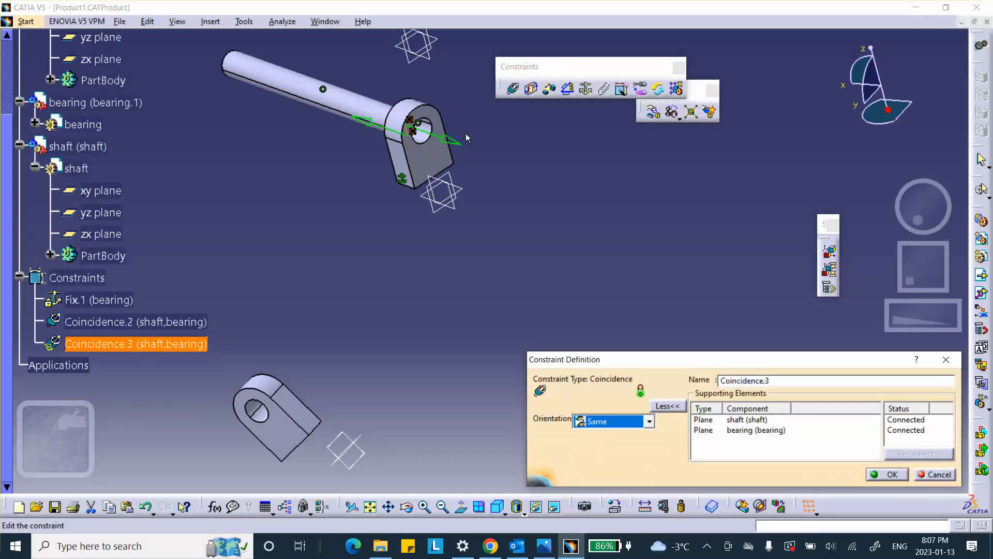
click(887, 474)
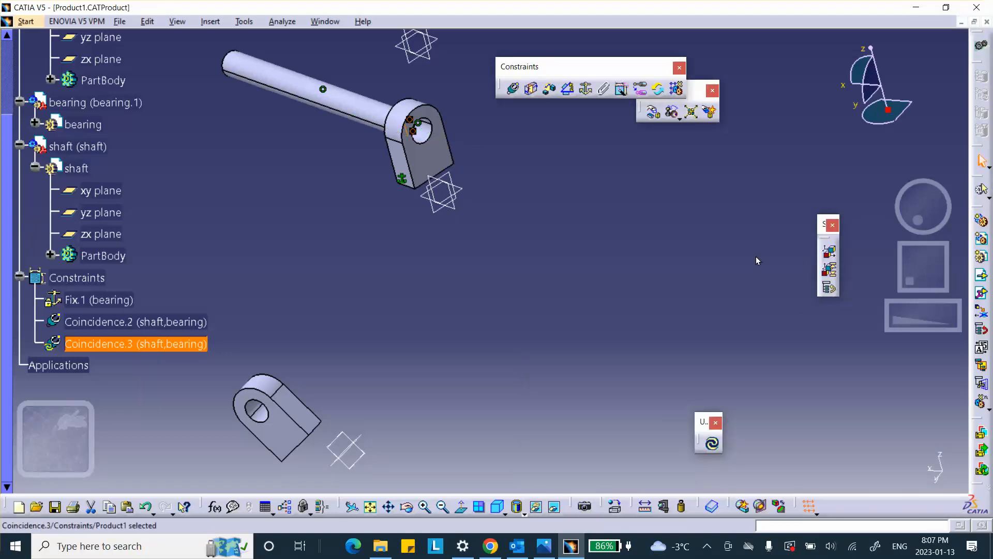
click(712, 445)
Add a coincidence constraint between the shaft axis and the second bearing's hole axis, and update the assembly
middle_drag(536, 377, 661, 306)
middle_drag(629, 267, 476, 316)
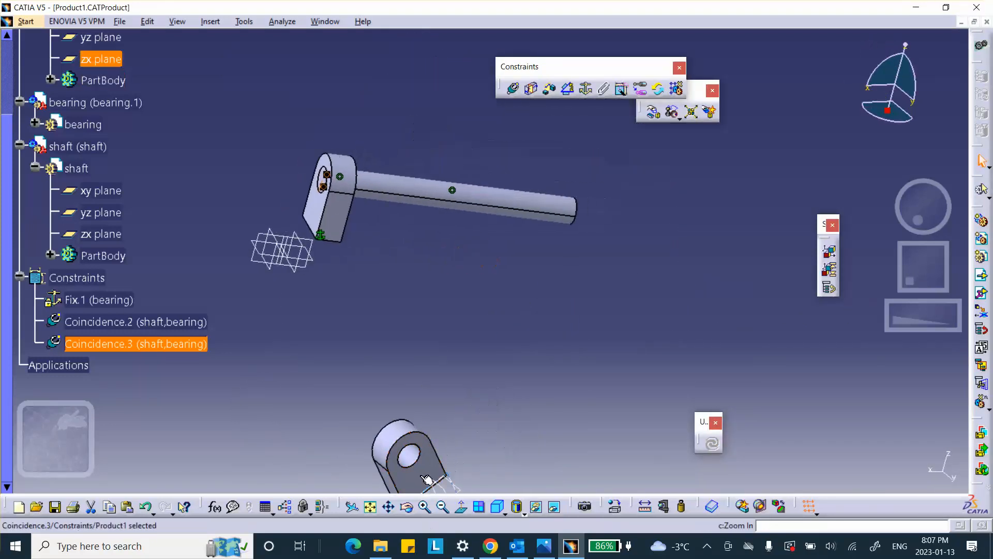
click(513, 89)
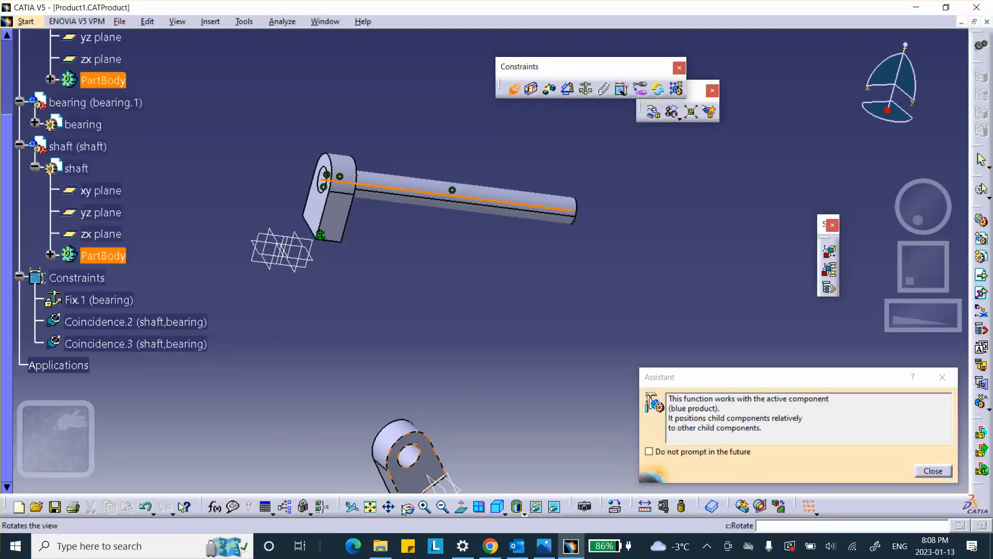
click(408, 457)
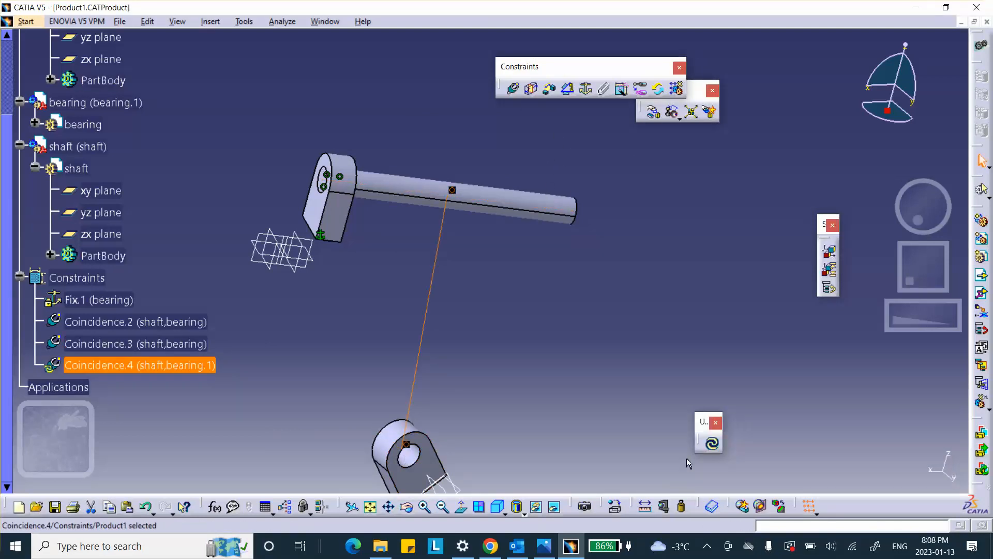
click(713, 444)
Add a coincidence constraint between the second bearing's outer face and the shaft's free end face, and update the assembly
middle_drag(611, 393, 378, 305)
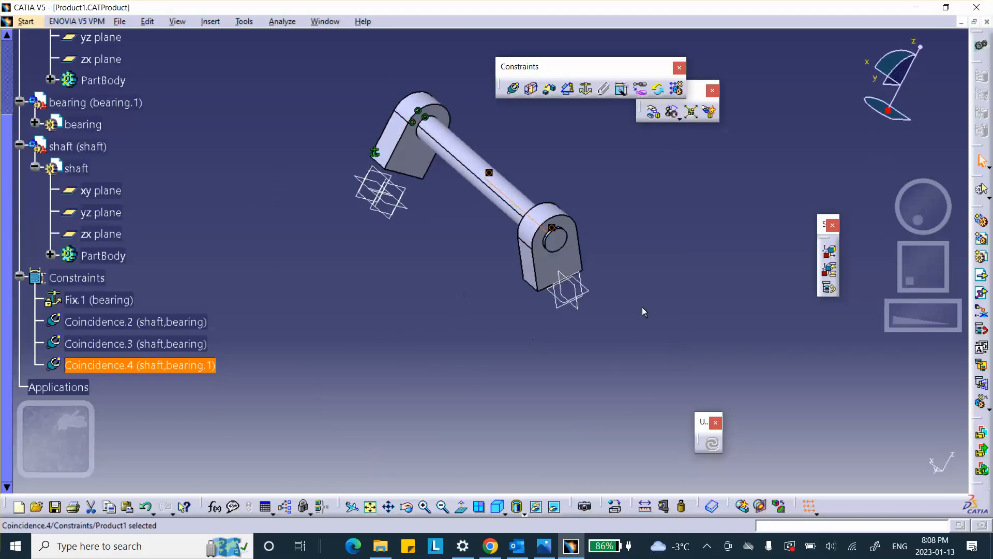
click(523, 93)
click(566, 244)
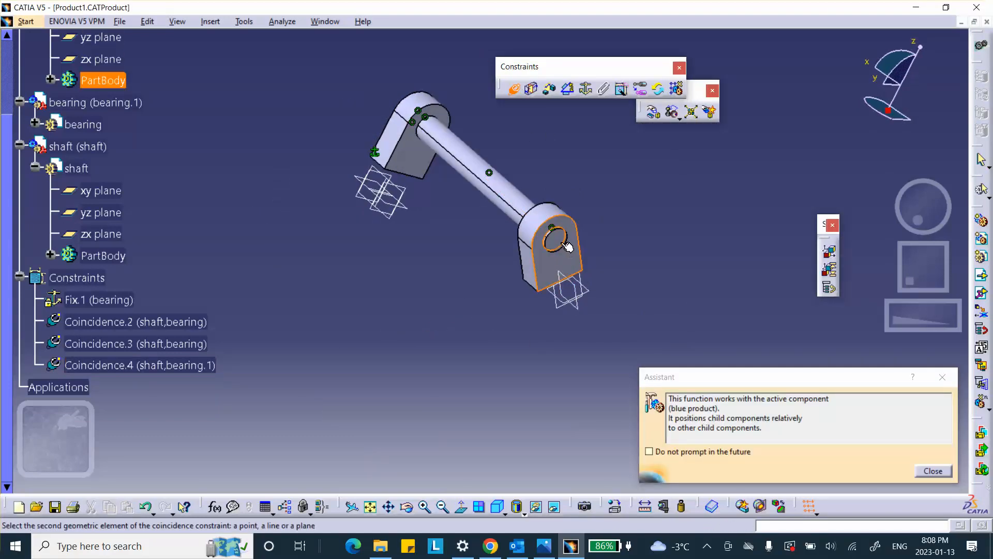
click(568, 248)
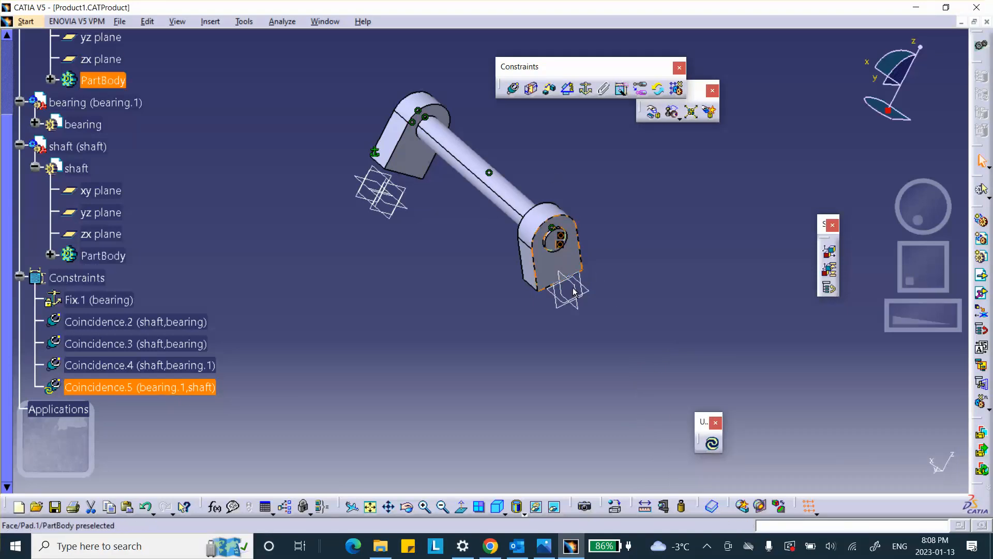
click(713, 445)
Rotate the second bearing about the shaft axis with the Manipulation tool until its flat base points upward
mouse_move(488, 327)
middle_down()
mouse_move(459, 267)
mouse_move(479, 356)
middle_up()
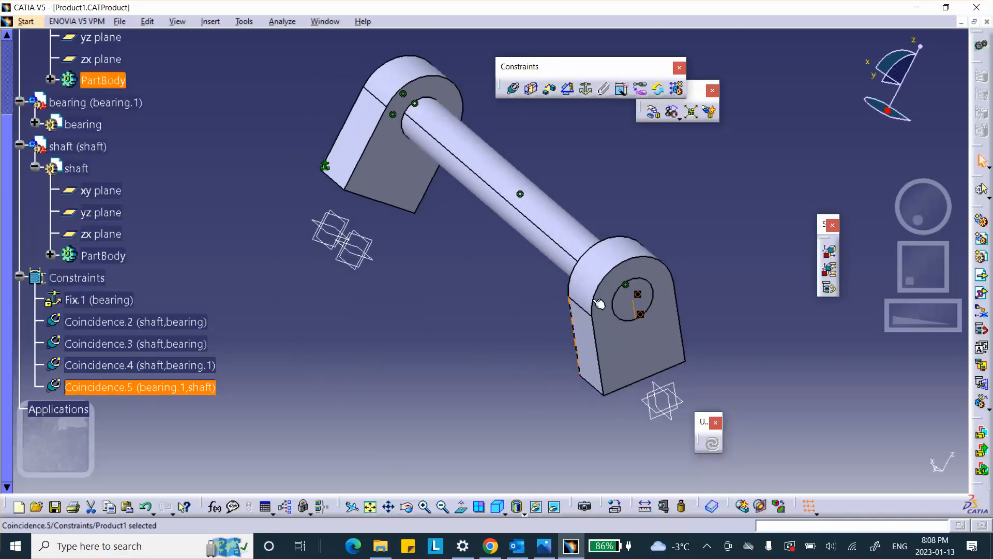
click(653, 110)
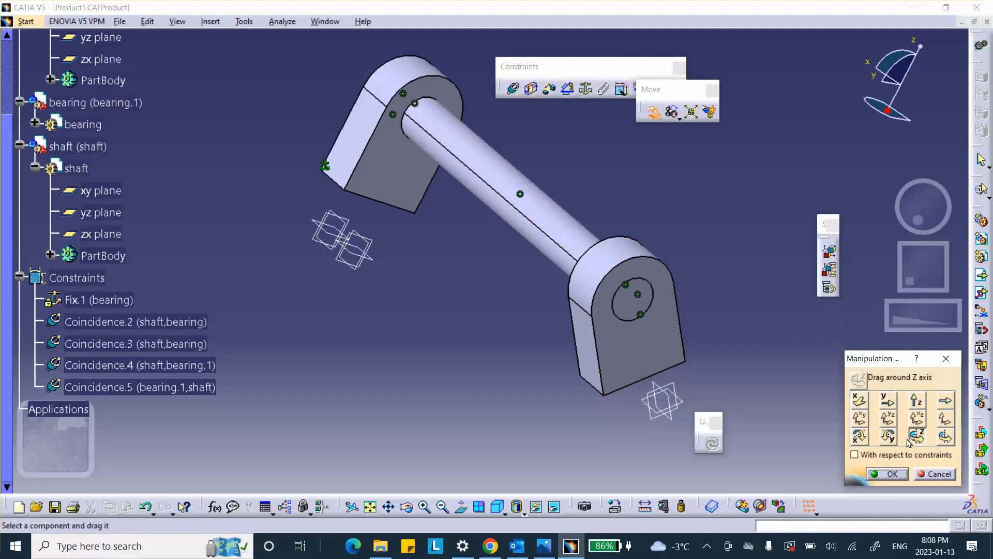
click(944, 437)
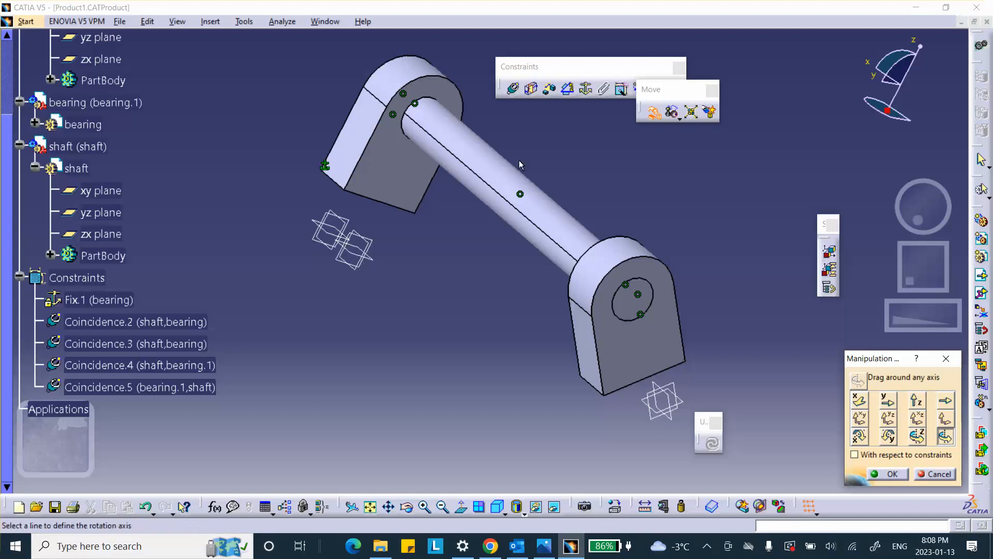
drag(659, 340, 832, 415)
click(892, 474)
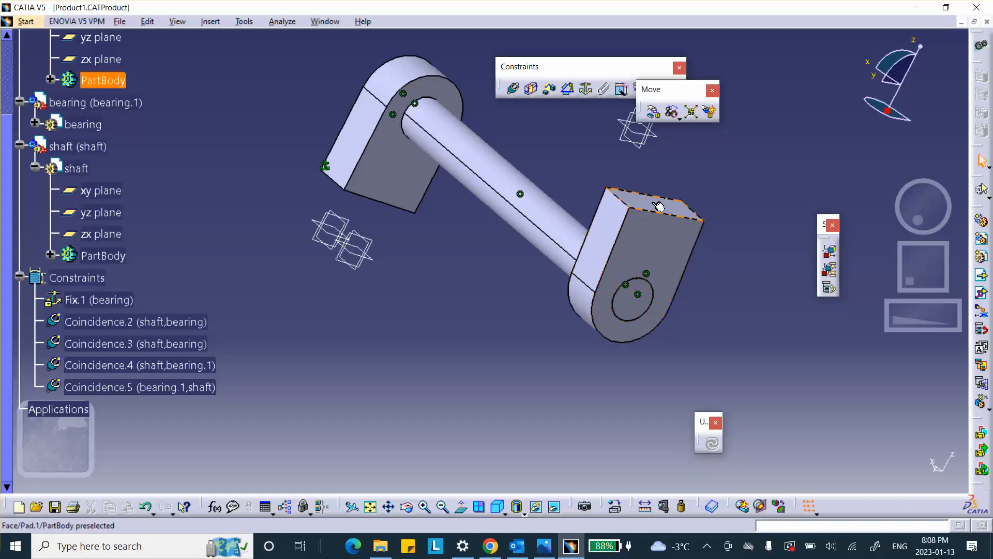
Add a coincidence constraint between the matching narrow side faces of the two bearings, and update the assembly
middle_drag(517, 242, 515, 221)
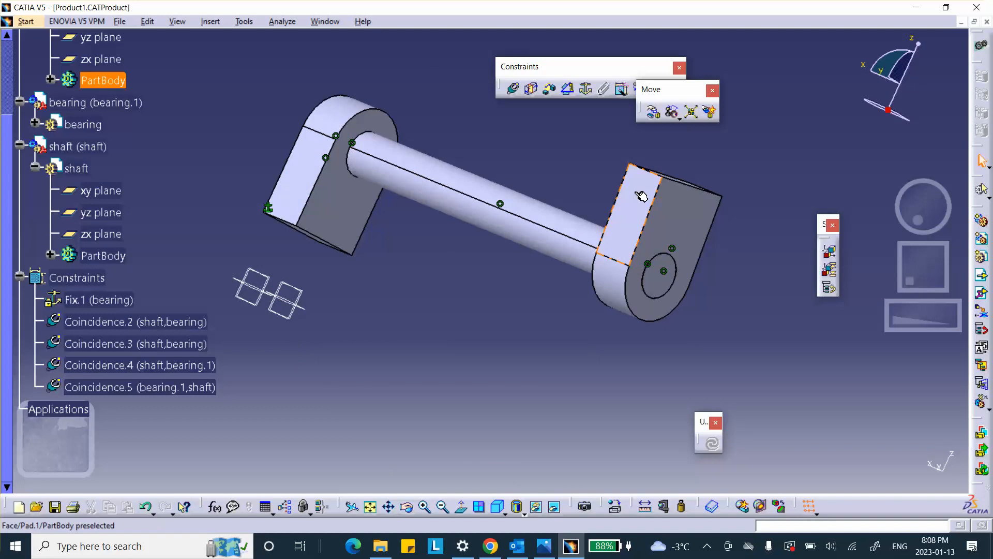
middle_drag(603, 166, 344, 238)
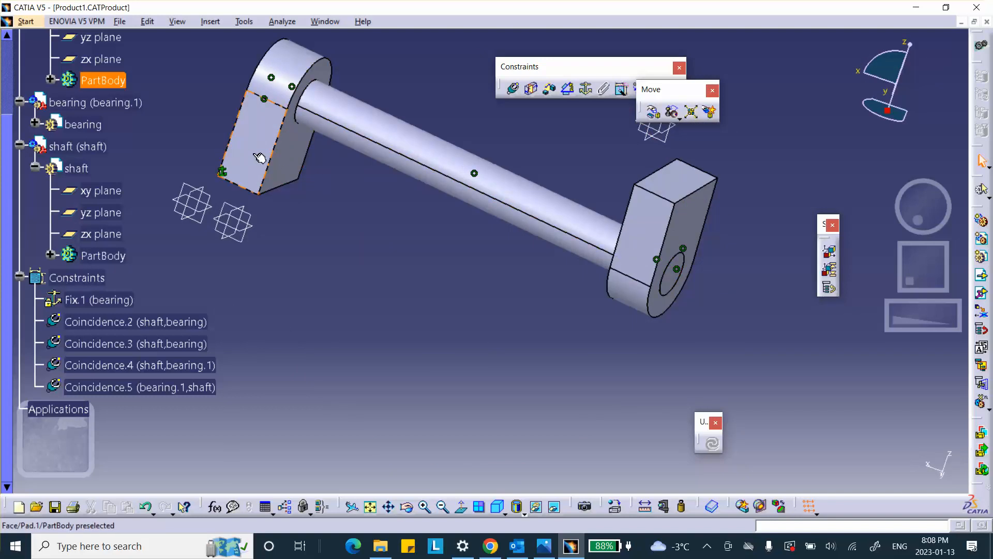
middle_drag(395, 256, 366, 308)
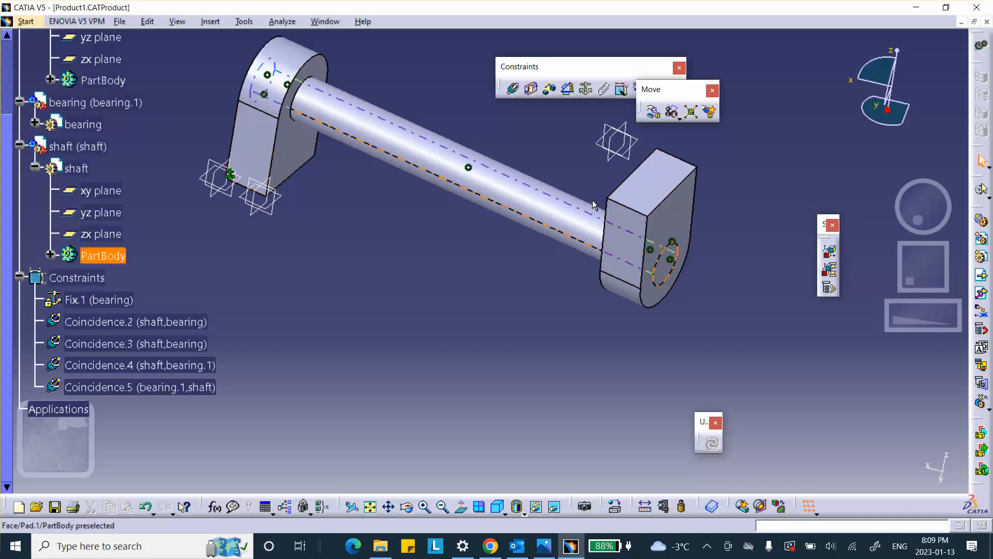
drag(579, 67, 518, 66)
click(463, 94)
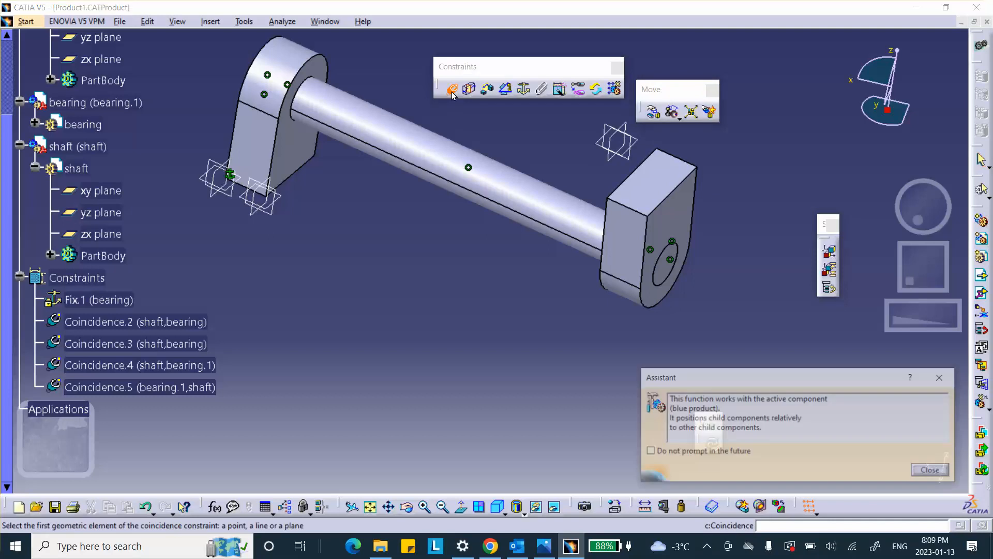
click(254, 154)
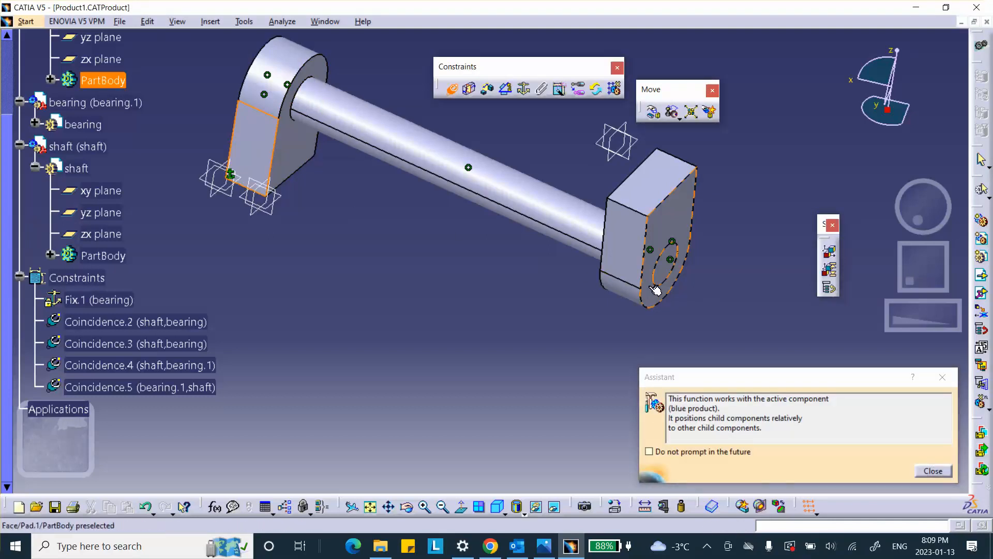
click(629, 238)
click(887, 471)
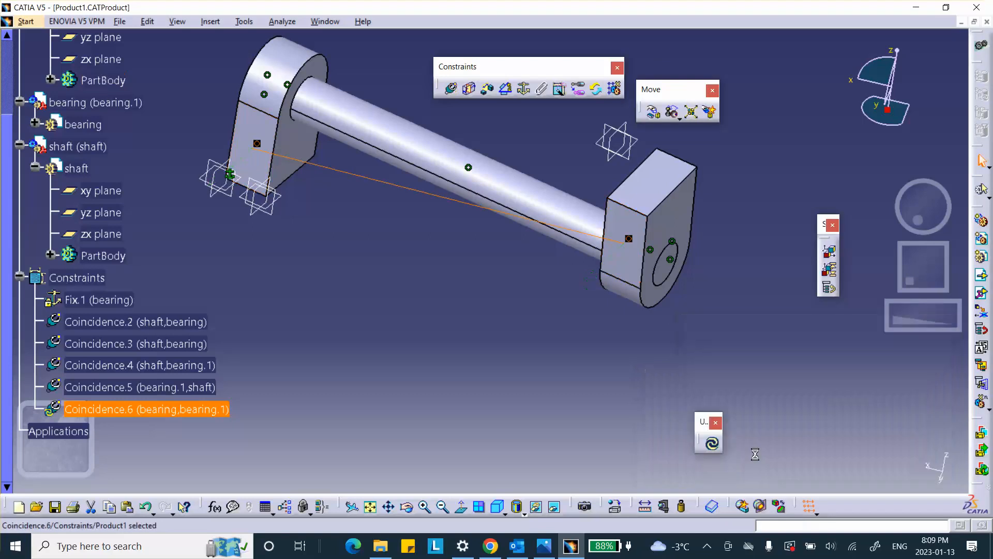
click(714, 445)
Try to turn the second bearing upright by manipulating it around the shaft axis, and update the assembly
middle_drag(647, 310, 470, 246)
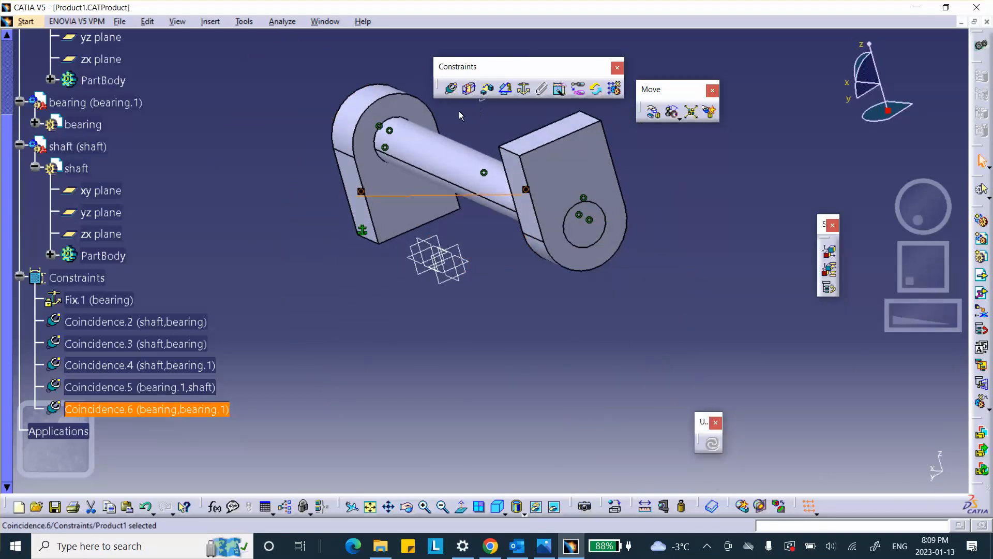
middle_drag(450, 168, 395, 187)
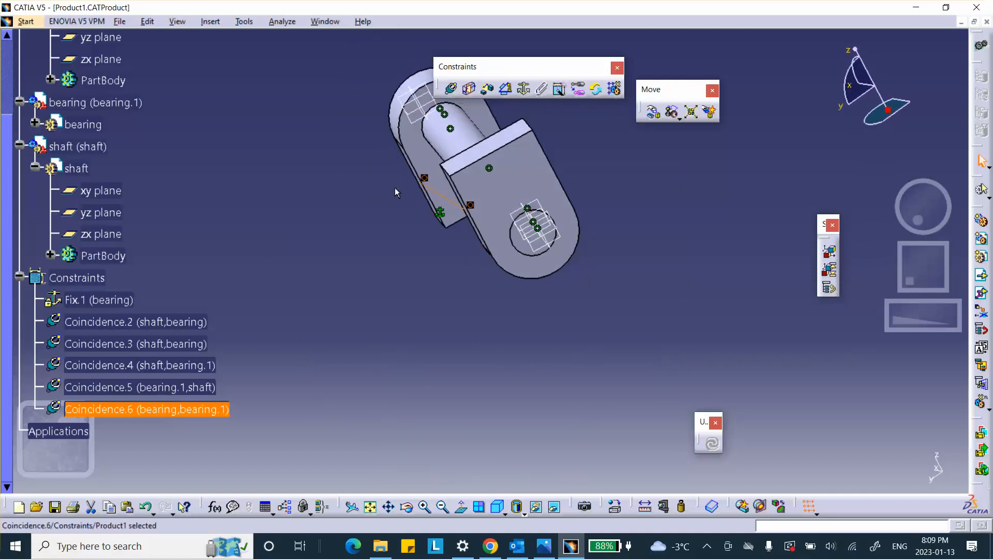
click(654, 112)
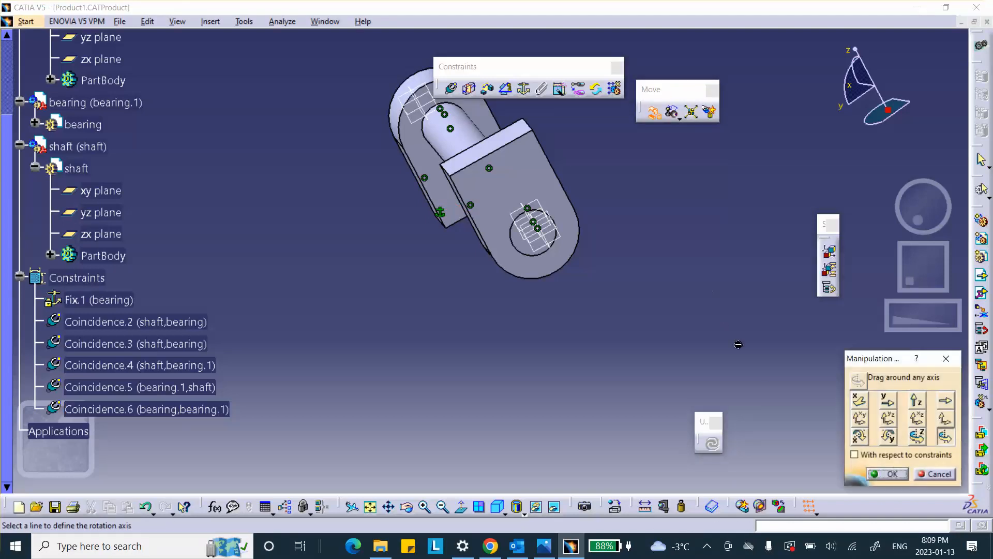
click(918, 437)
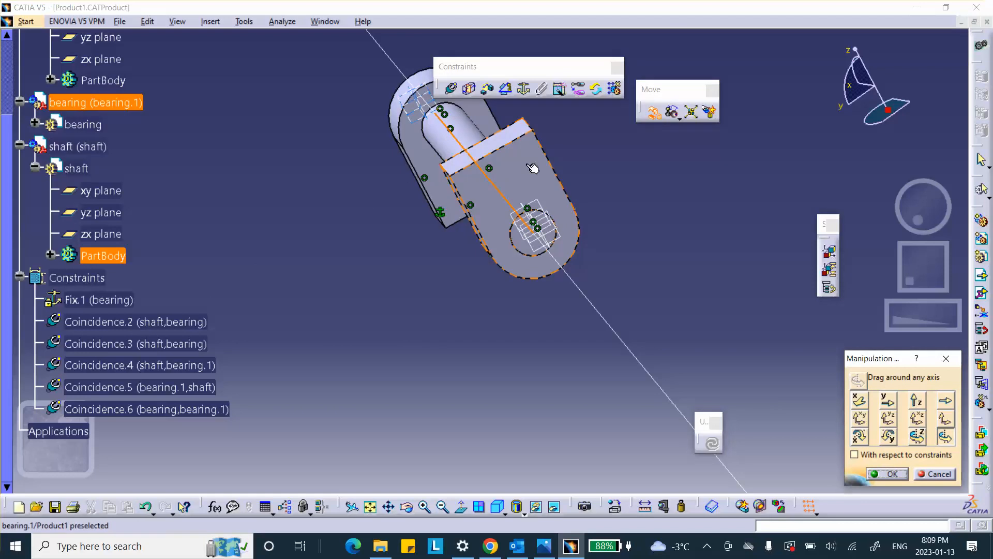
drag(533, 168, 538, 275)
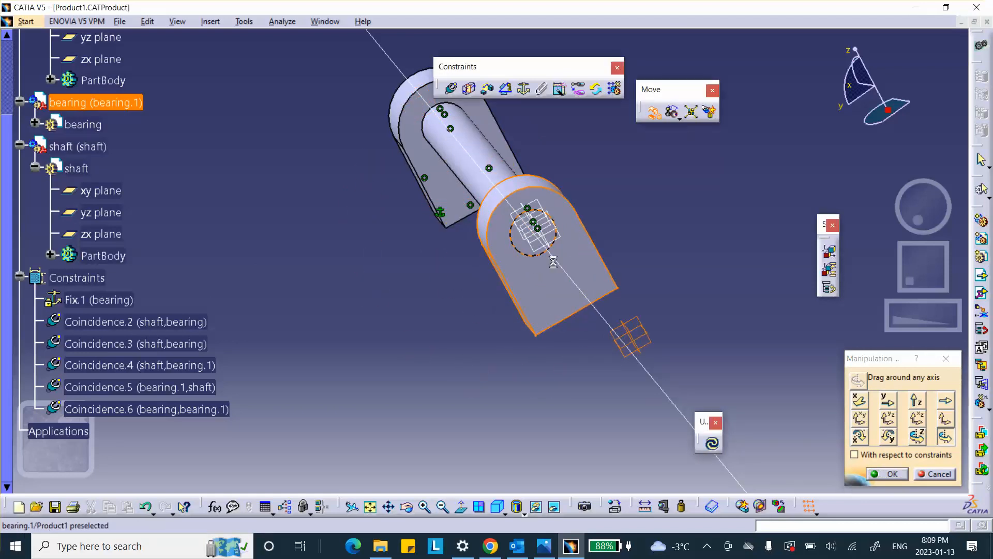
click(888, 474)
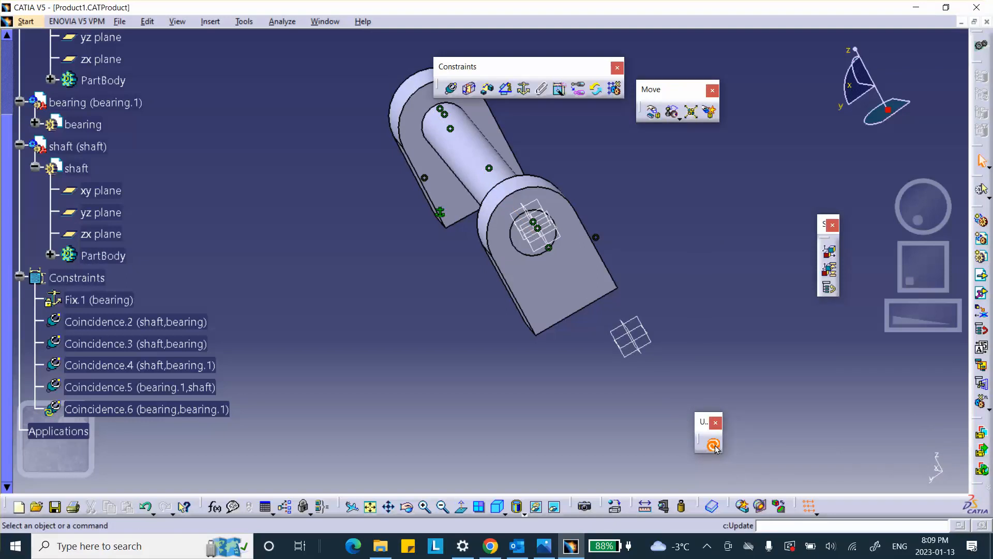
click(714, 445)
middle_drag(600, 206, 507, 144)
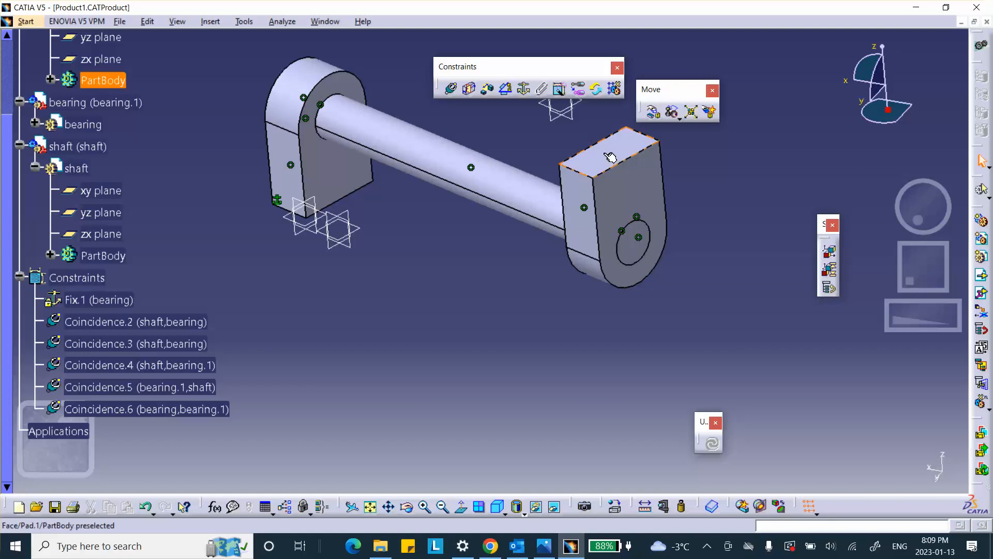
middle_drag(604, 156, 479, 253)
click(458, 89)
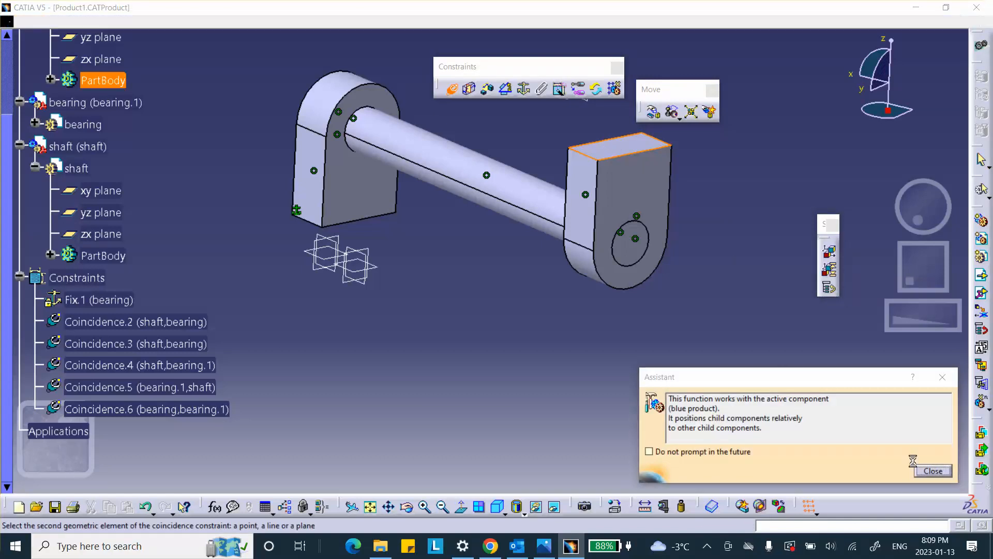
click(934, 471)
click(453, 88)
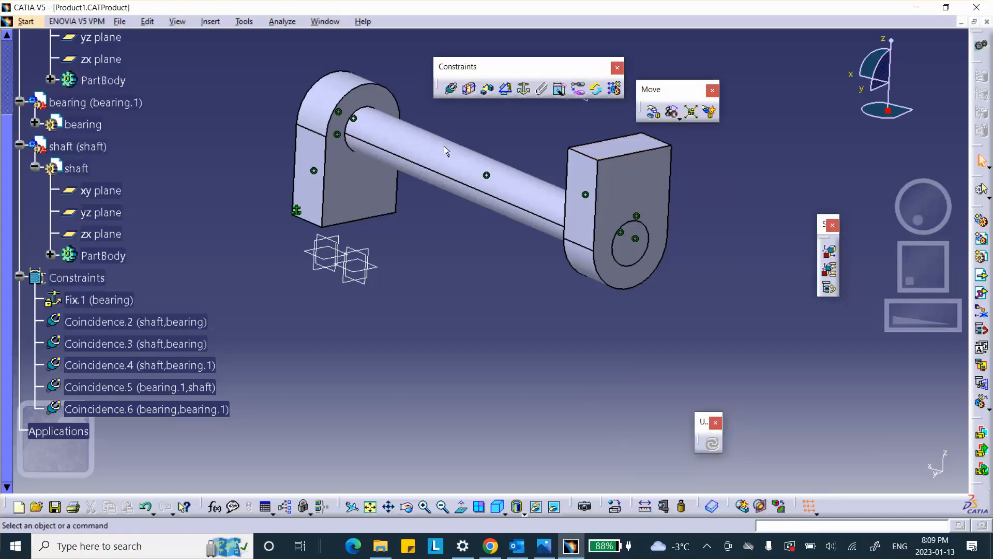
Try to add a coincidence constraint between the flat base faces of the two bearings, and update the assembly
click(455, 89)
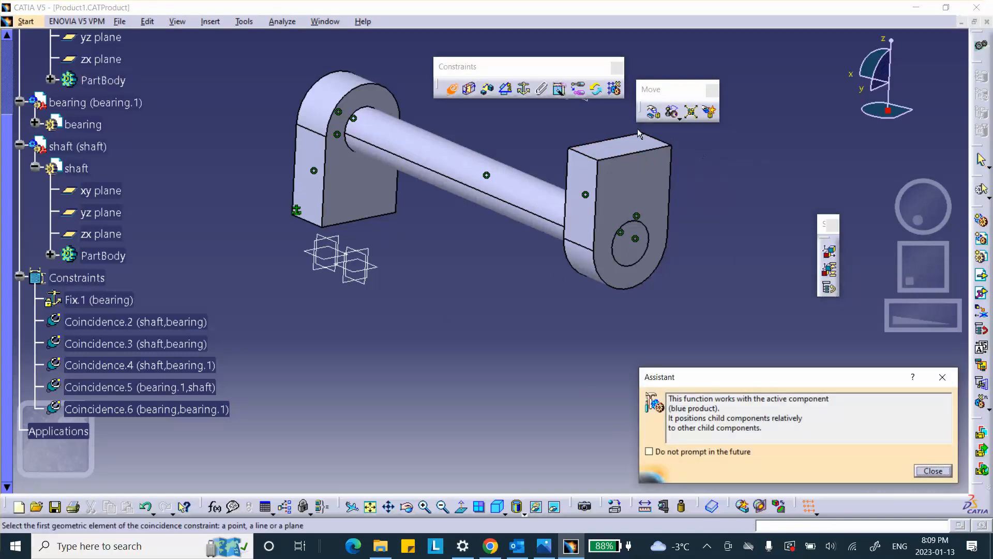
click(630, 145)
middle_drag(451, 322, 446, 122)
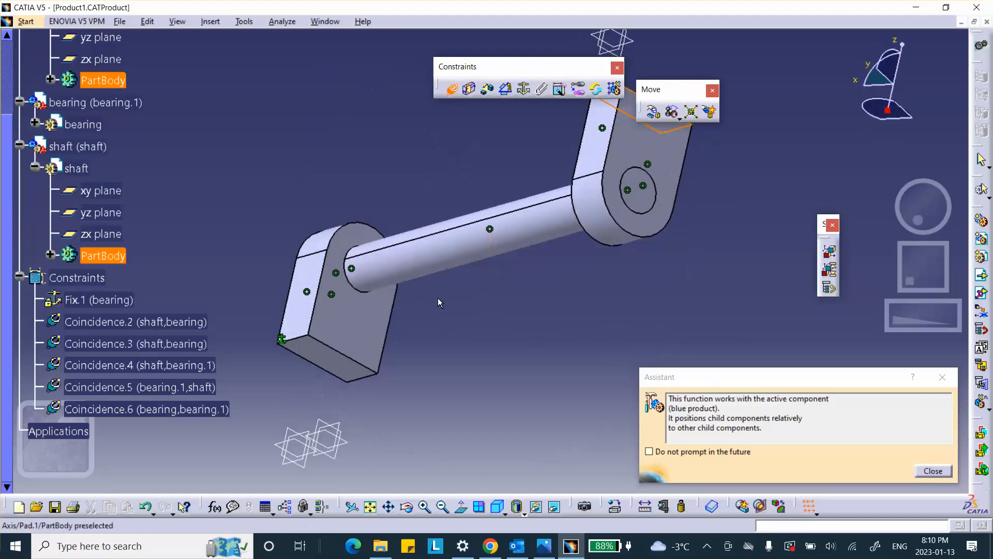
click(343, 367)
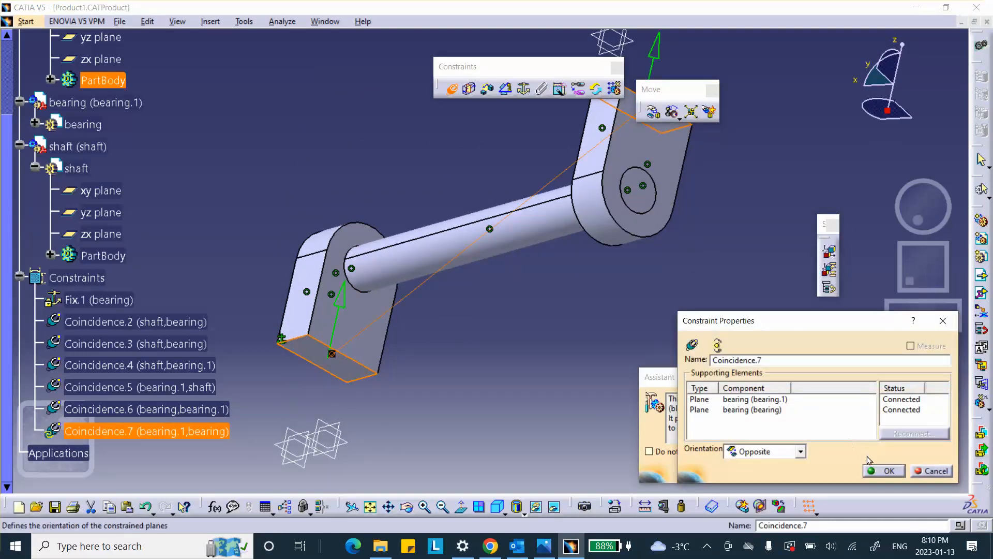
click(874, 469)
click(716, 449)
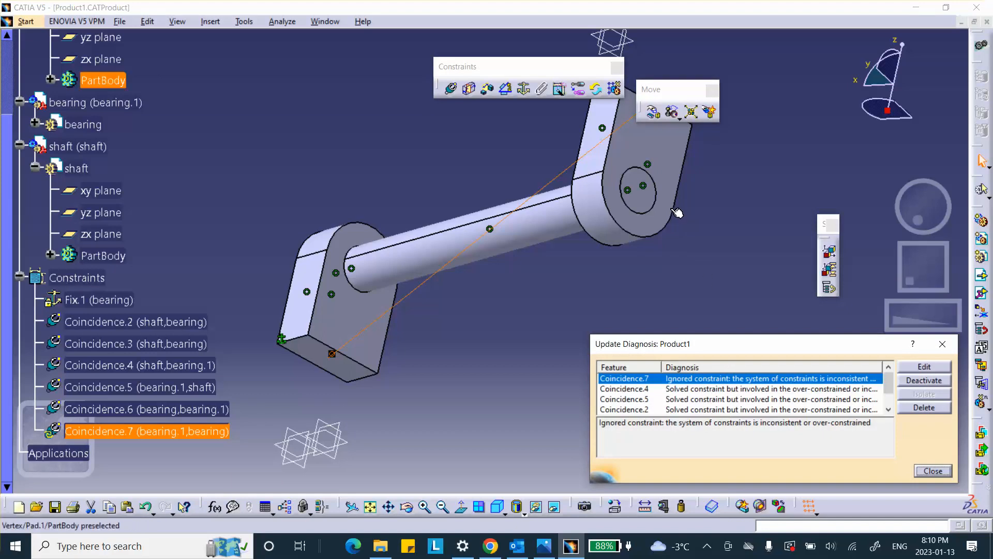
middle_drag(479, 182, 583, 352)
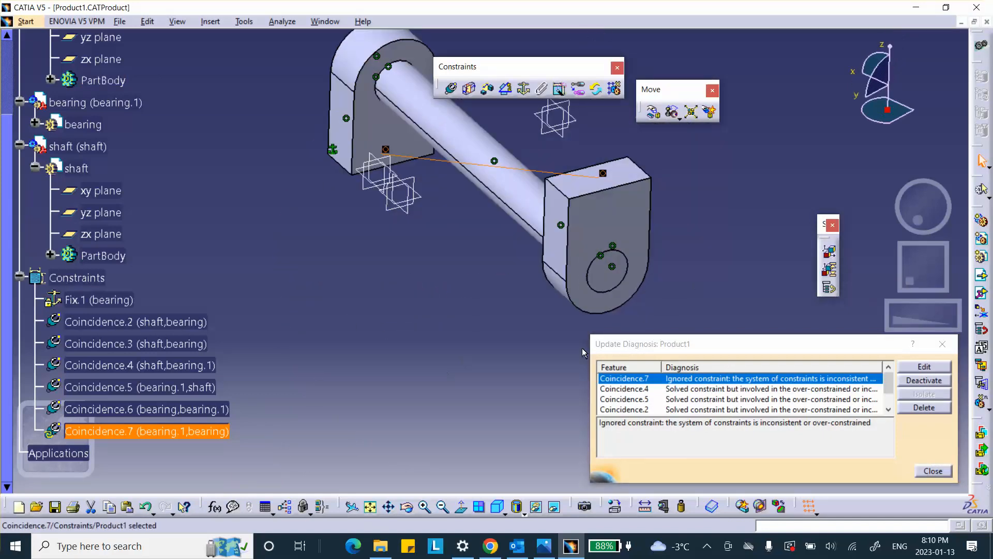
click(933, 472)
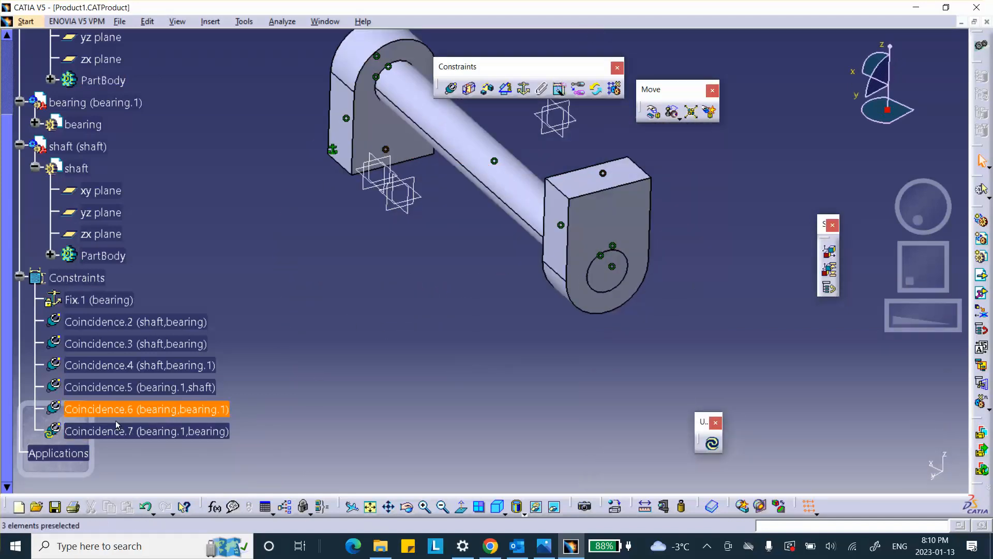
Delete the base-face and side-face coincidence constraints between the two bearings, Coincidence.7 and Coincidence.6
right_click(134, 436)
click(155, 383)
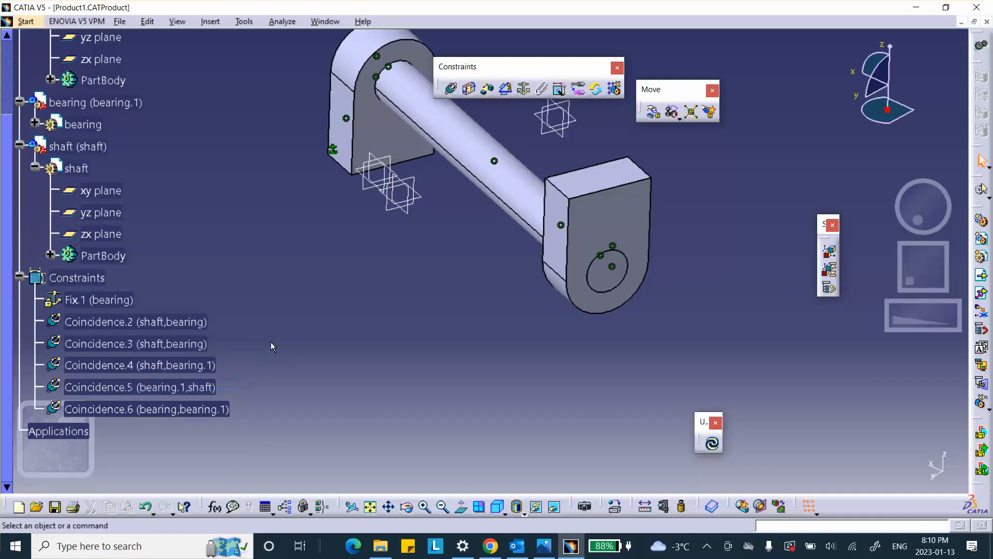
middle_drag(294, 309, 300, 231)
scroll(236, 355, down, 2)
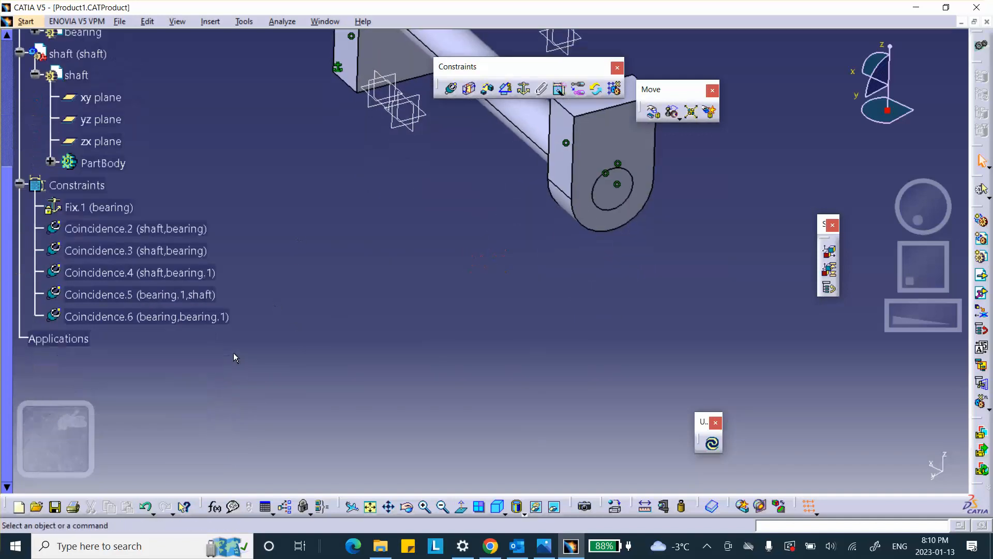
right_click(207, 321)
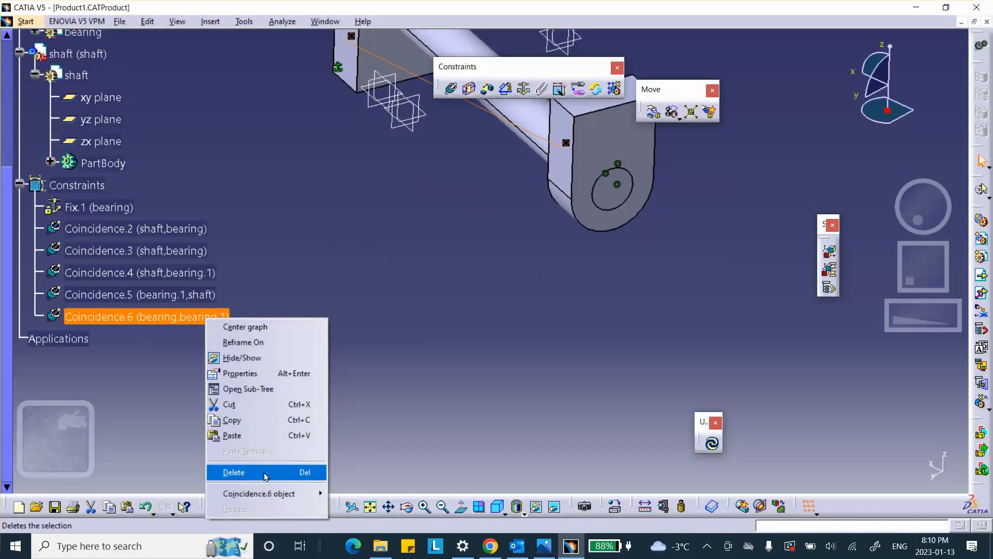
click(231, 471)
Try the base-to-base coincidence between the two bearings again with Opposite orientation, and update the assembly
middle_drag(303, 326, 316, 430)
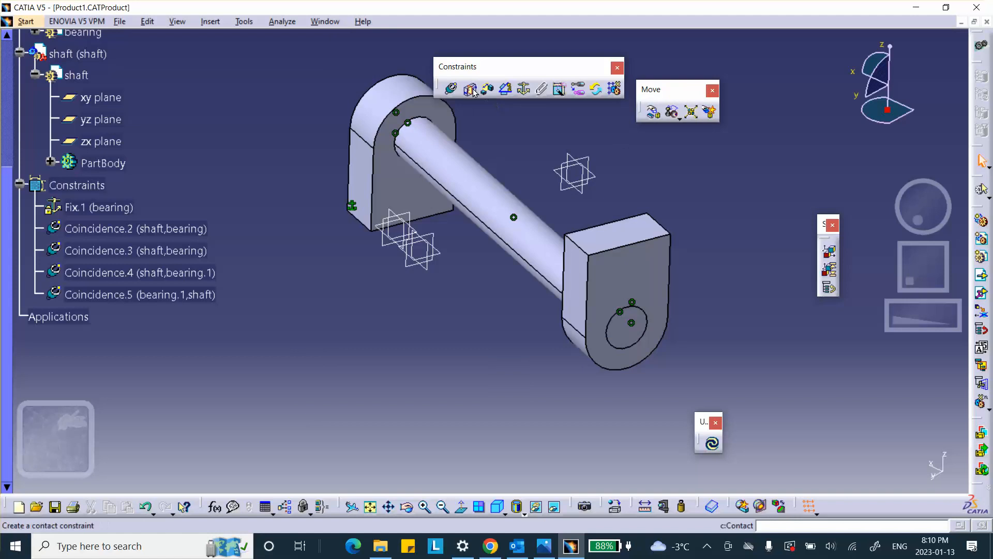
click(452, 91)
click(618, 237)
middle_drag(356, 371, 362, 289)
click(296, 321)
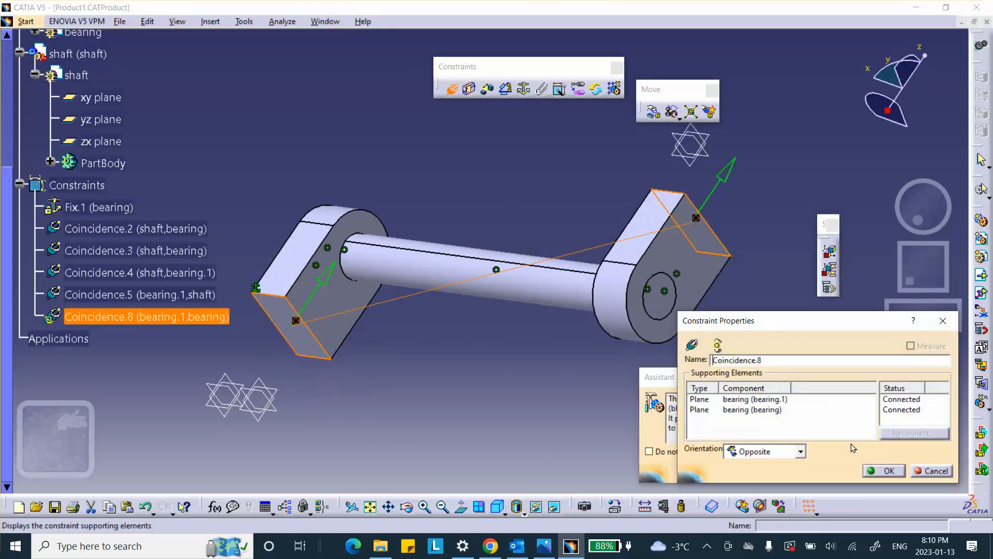
click(883, 472)
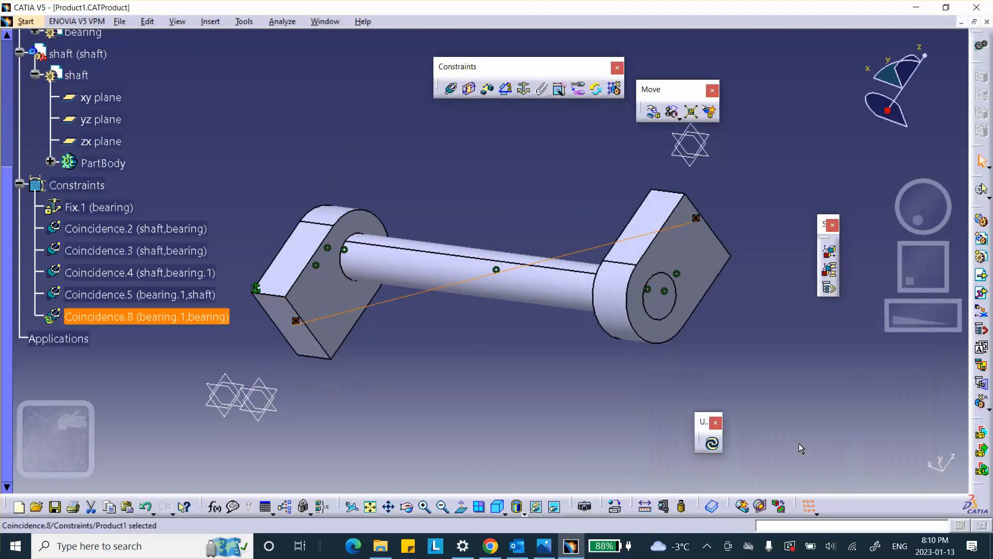
click(713, 444)
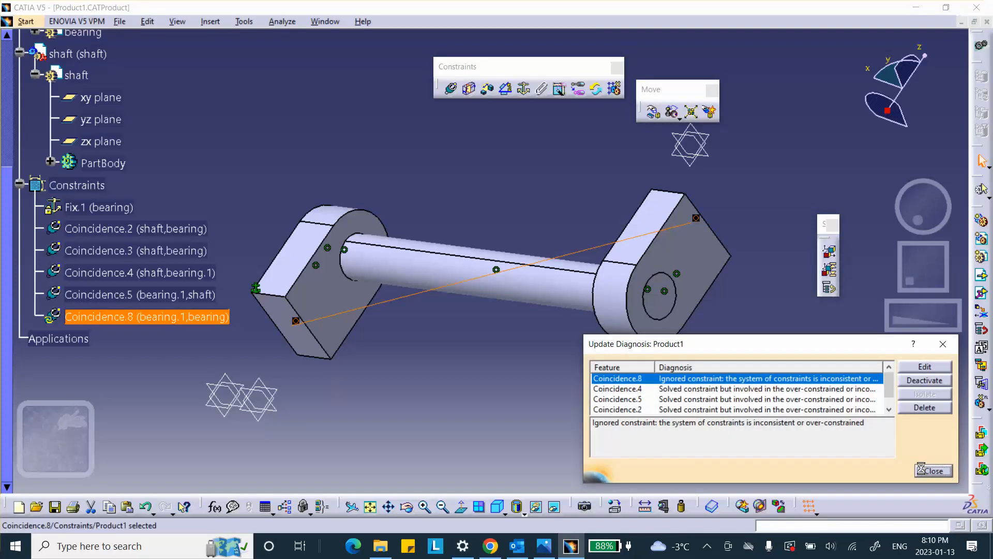
click(931, 471)
Rotate the second bearing about the shaft axis with the Manipulation tool until its flat base points downward
middle_drag(530, 439, 355, 291)
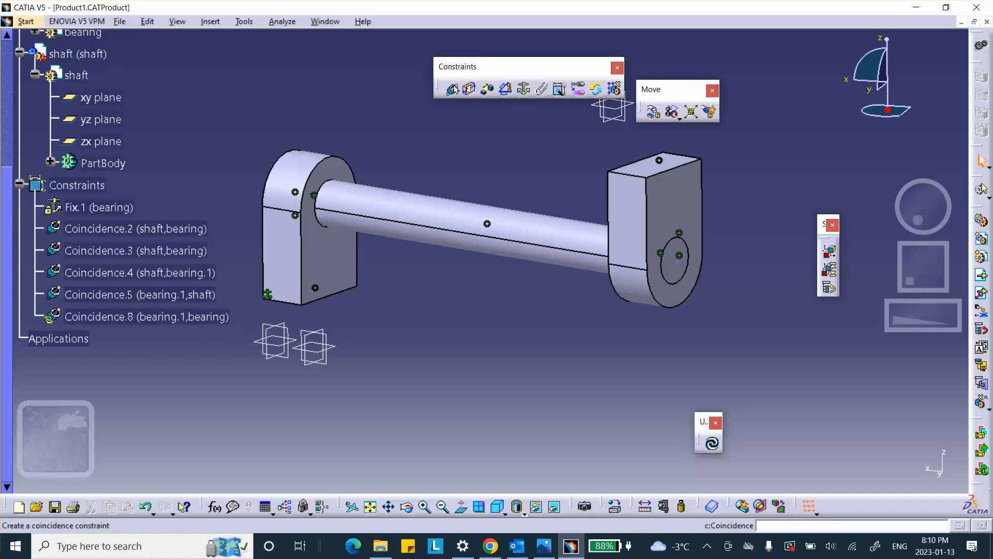
click(653, 112)
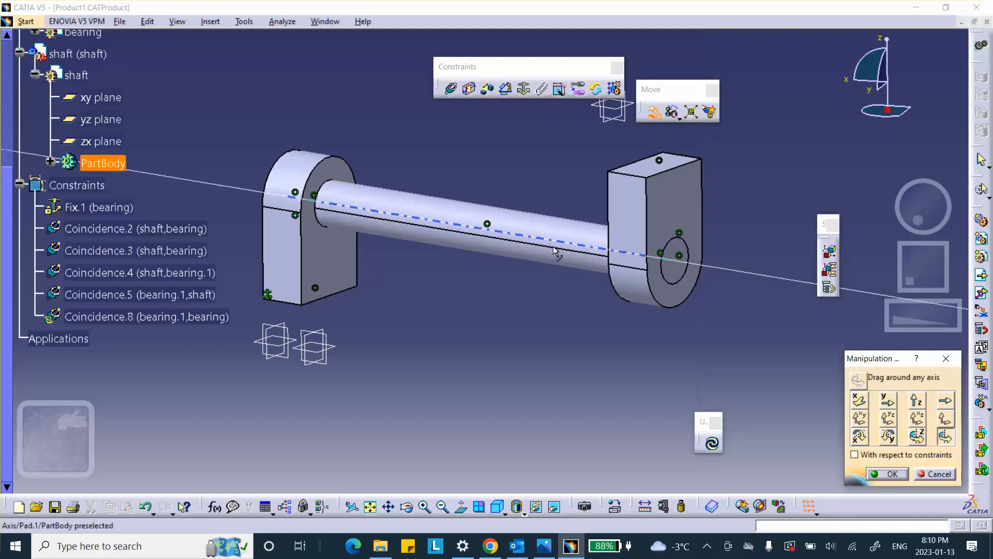
click(545, 233)
drag(646, 172, 676, 388)
click(878, 474)
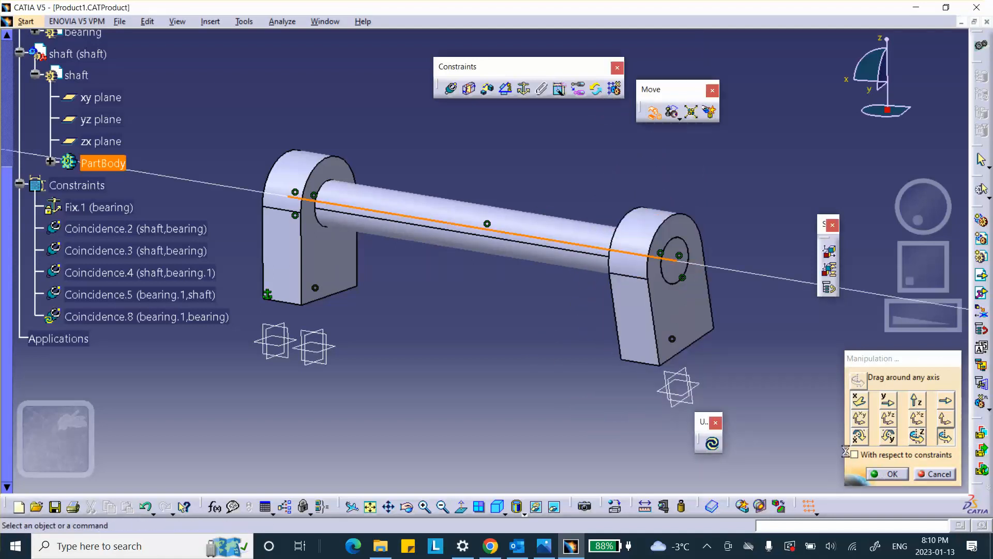
right_click(681, 312)
middle_drag(681, 312, 467, 286)
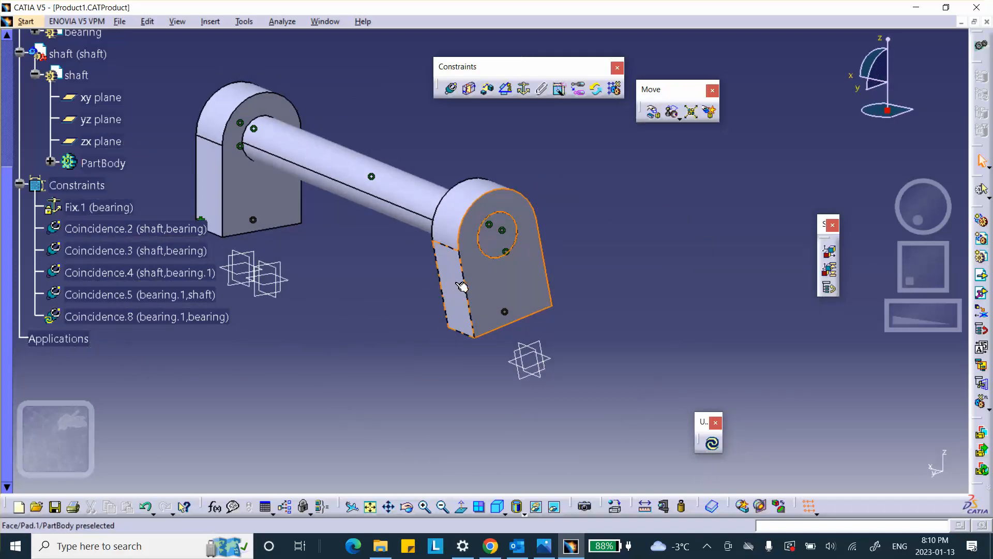
click(454, 90)
click(214, 182)
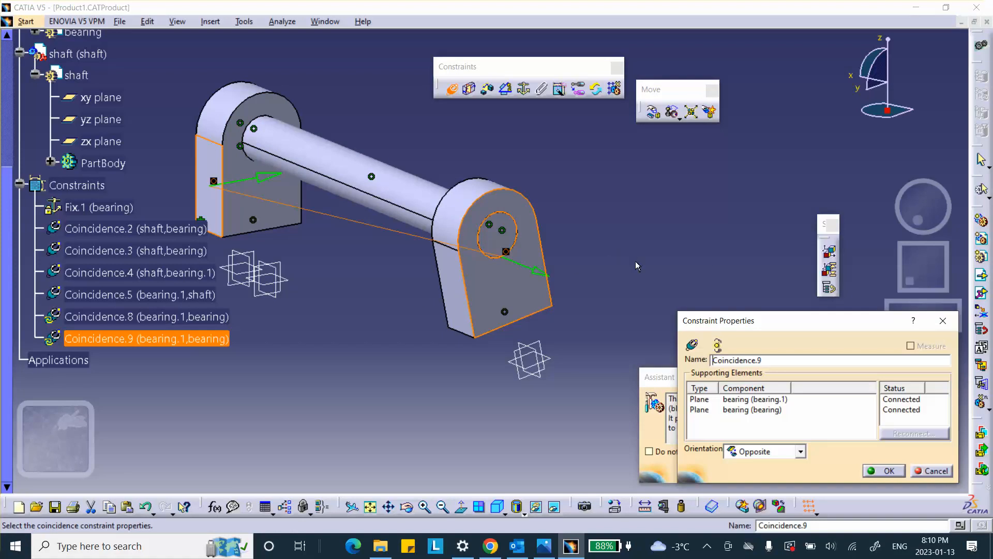
click(951, 473)
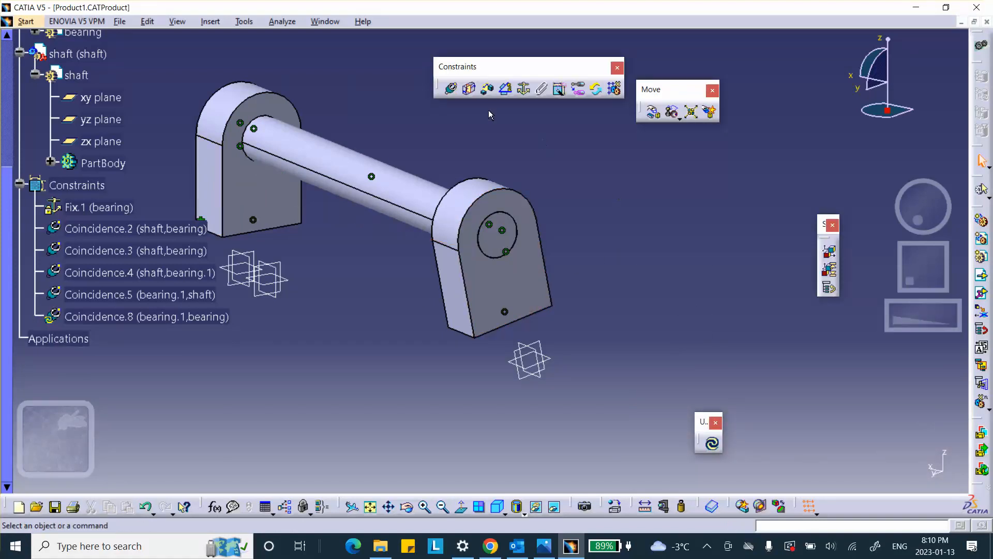
Add a coincidence constraint with Same orientation between the matching narrow side faces of the two bearings, and update the assembly
click(451, 91)
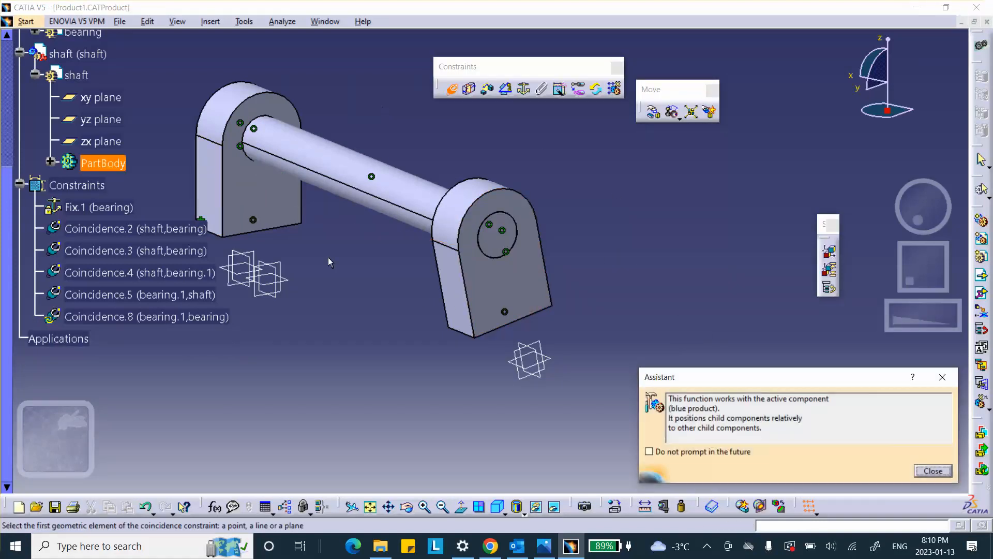
click(208, 178)
click(463, 288)
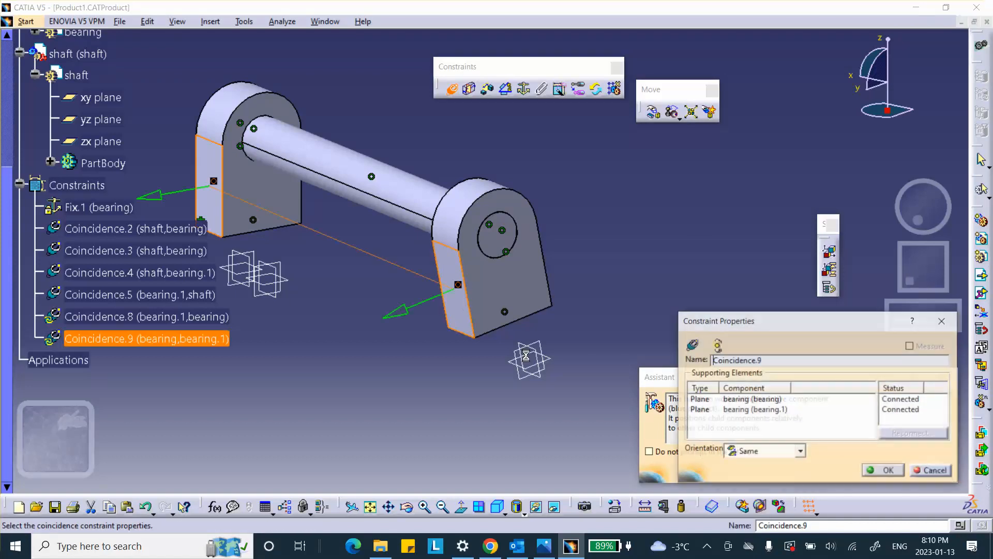
click(877, 468)
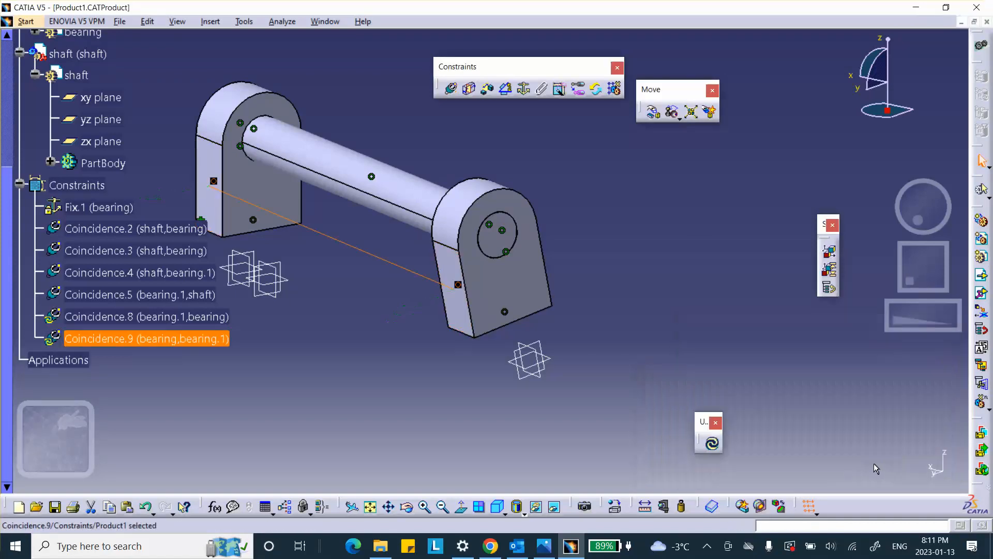
click(704, 448)
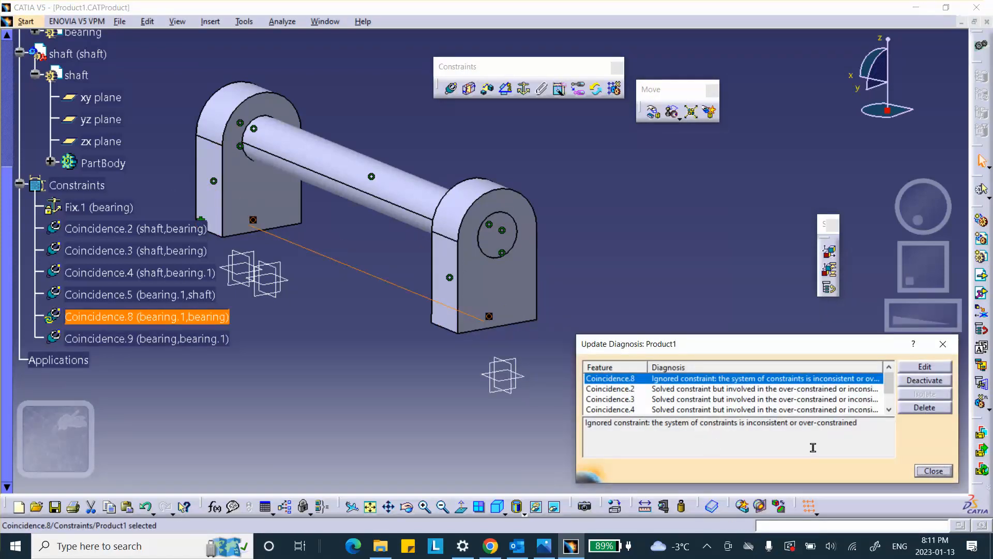
drag(822, 352, 823, 255)
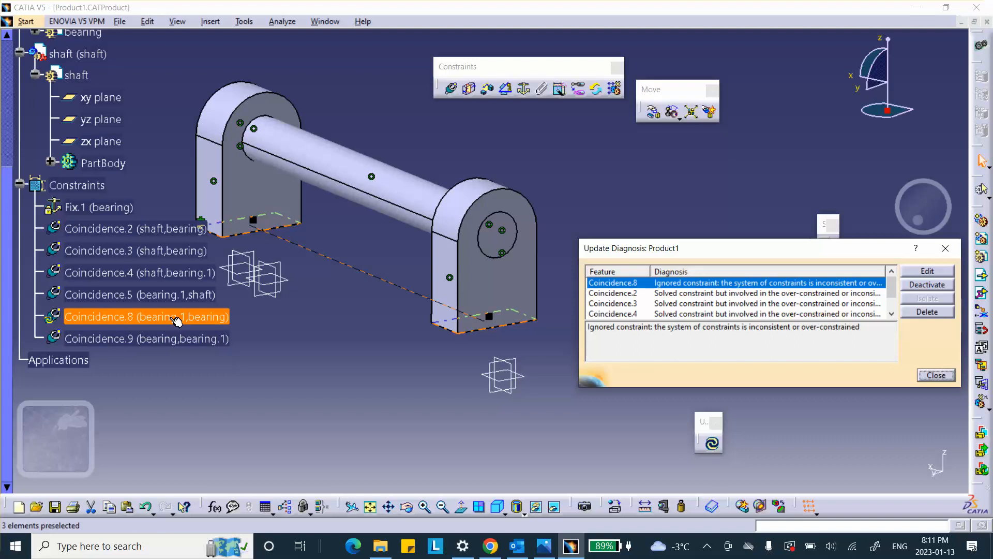
click(945, 374)
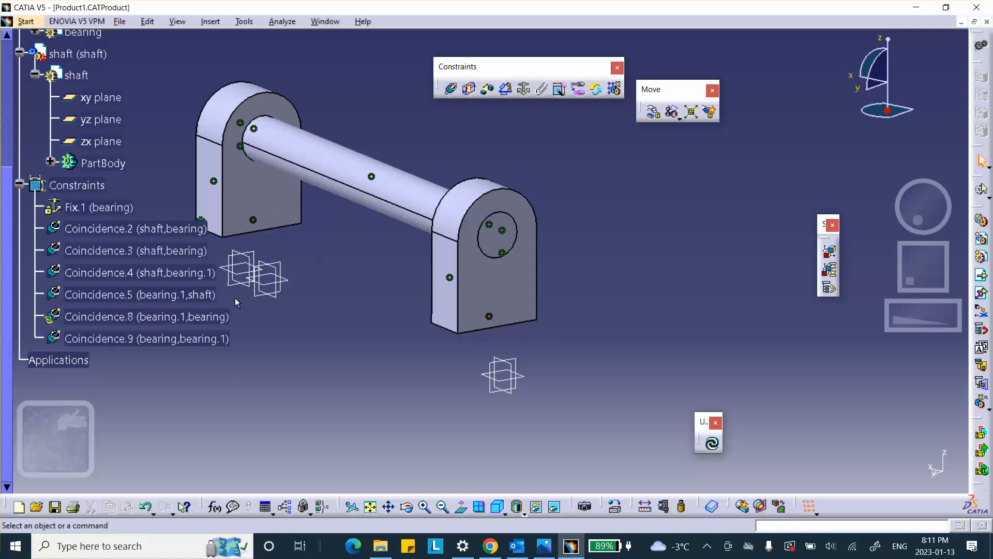
Delete the inconsistent base-face constraint Coincidence.8 between the two bearings, and update the assembly
right_click(218, 316)
click(265, 469)
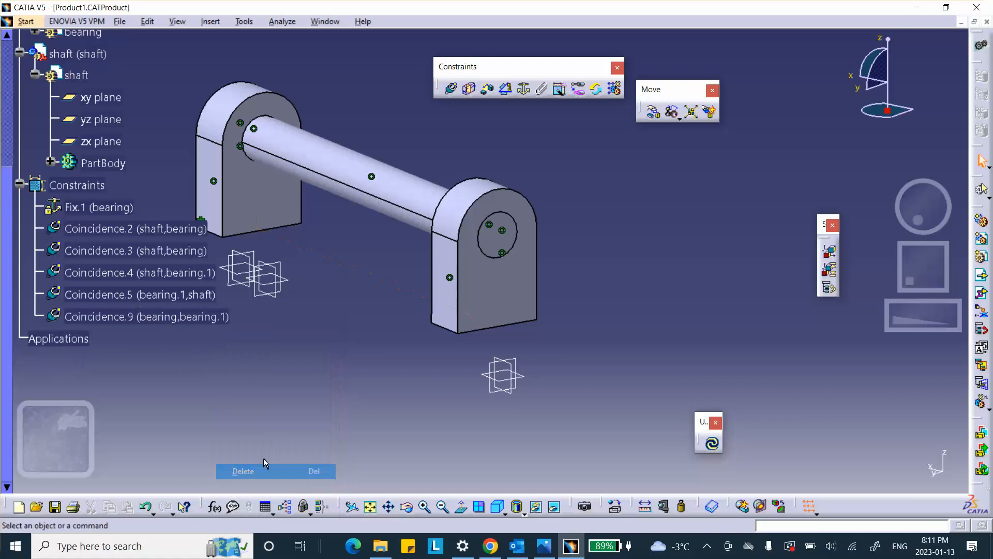
middle_drag(265, 462, 426, 360)
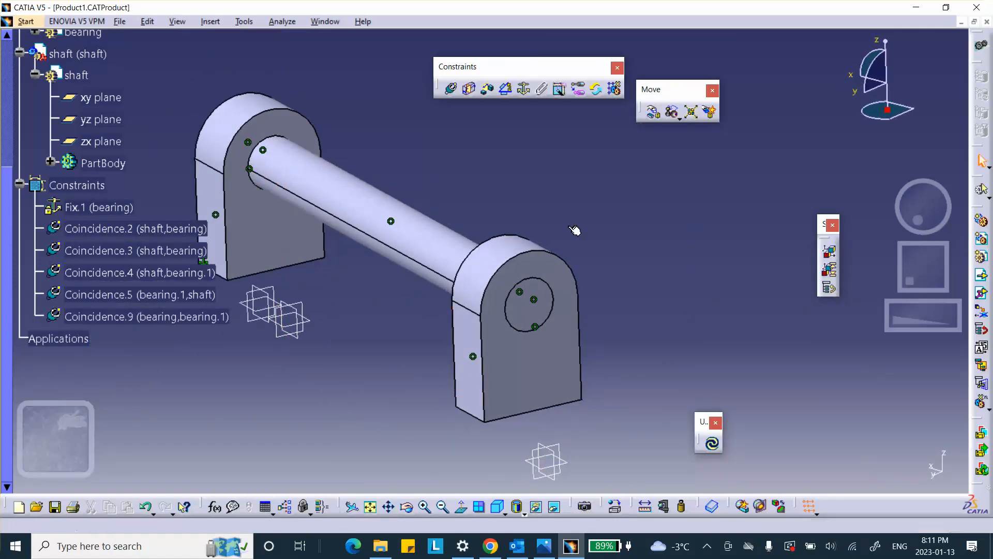
click(712, 444)
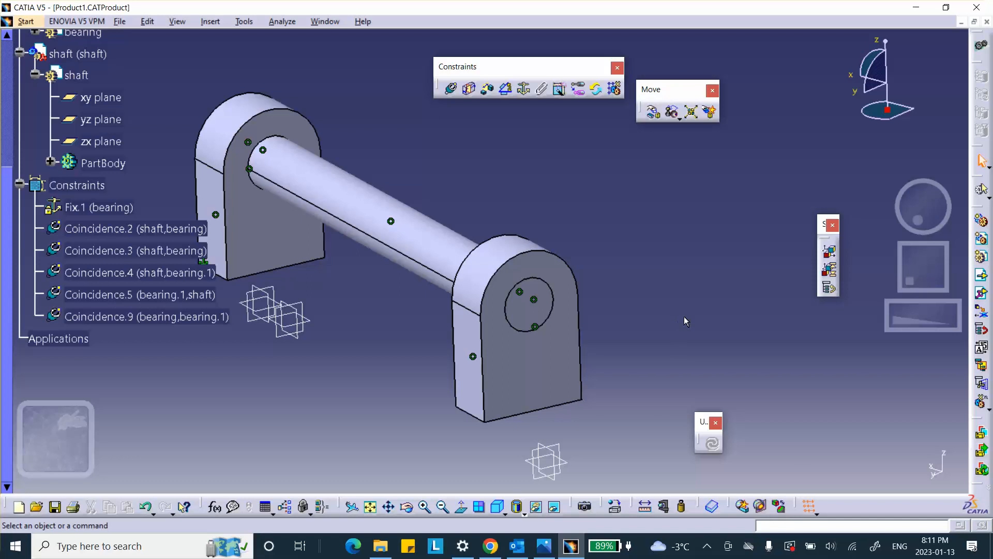
Rotate the second bearing about the shaft axis and the first bearing about the Y axis with the Manipulation tool
middle_drag(469, 189, 527, 180)
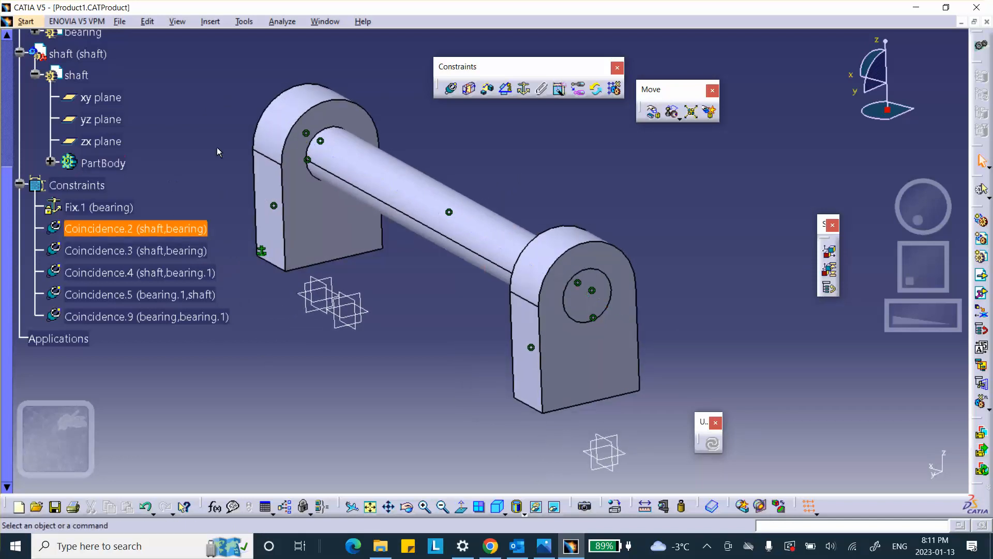
click(653, 111)
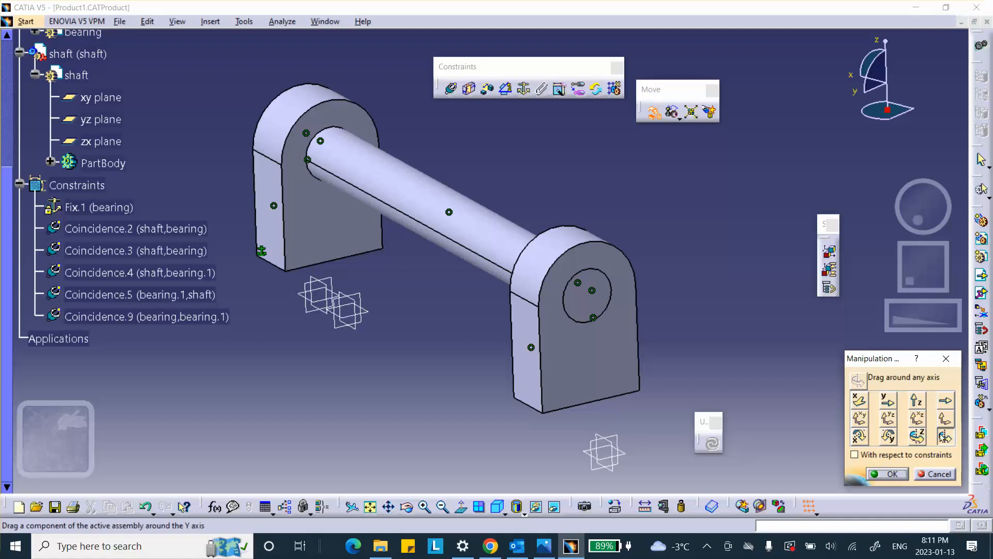
click(460, 207)
drag(606, 355, 578, 381)
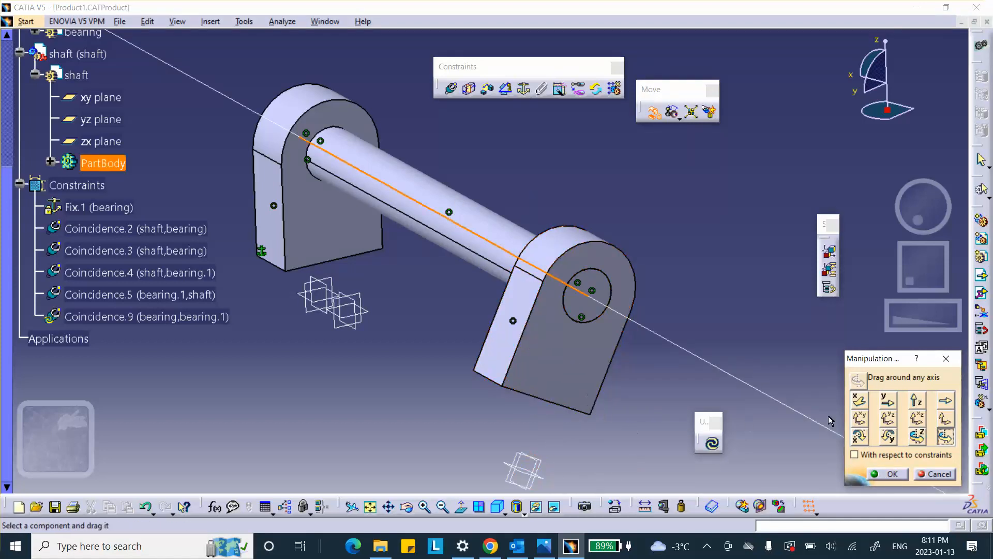
click(888, 436)
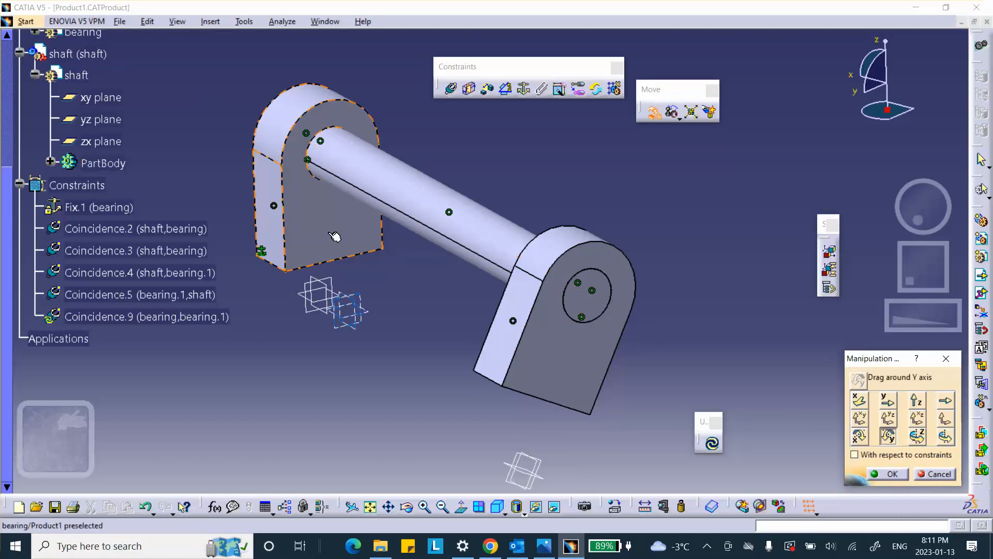
drag(334, 238, 293, 221)
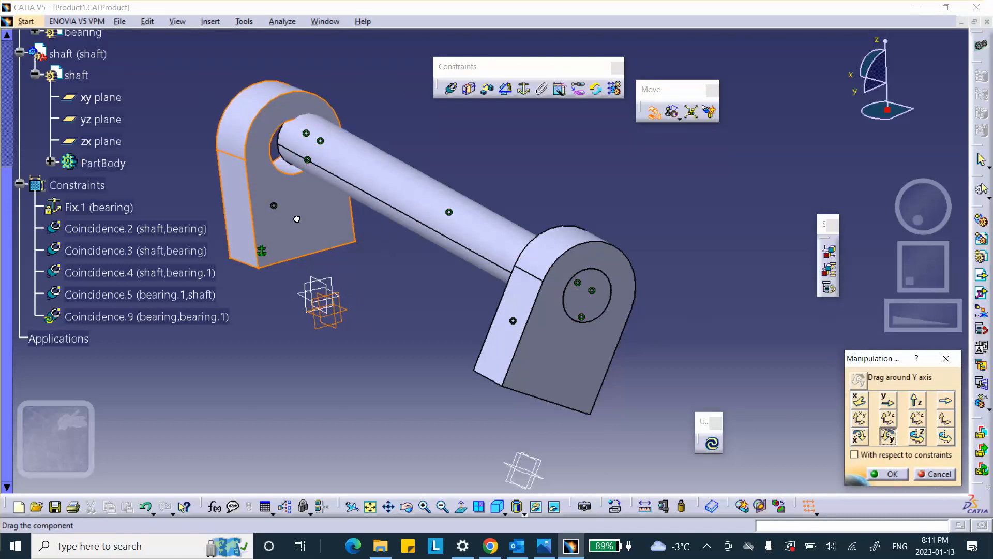
Move the shaft upward along the Z axis, finish the manipulation, and update the assembly
click(916, 401)
drag(454, 216, 453, 183)
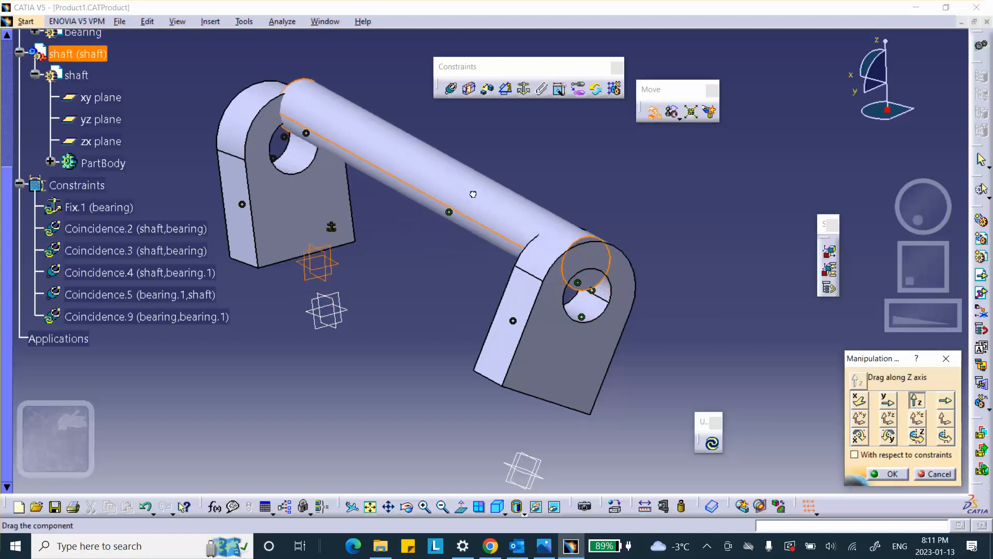
click(886, 474)
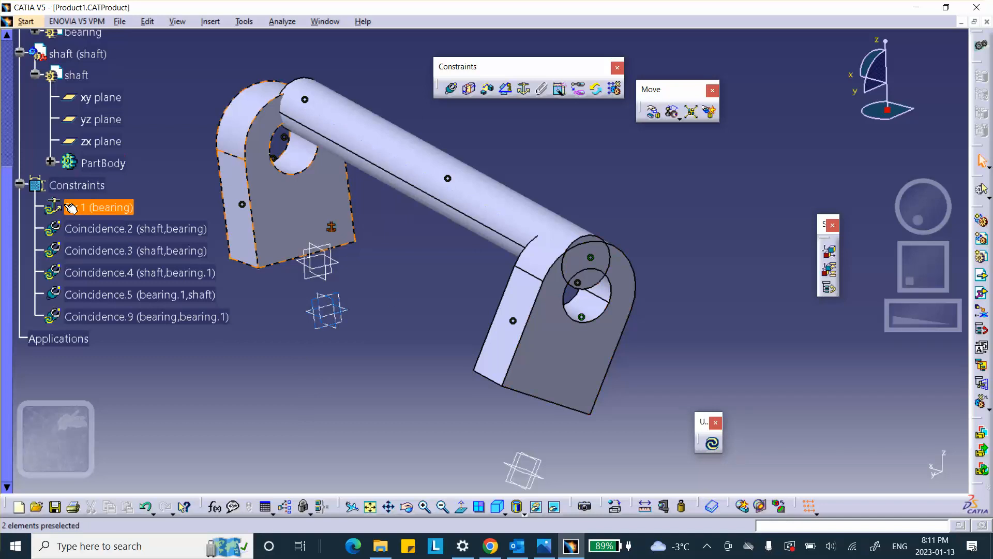
click(712, 443)
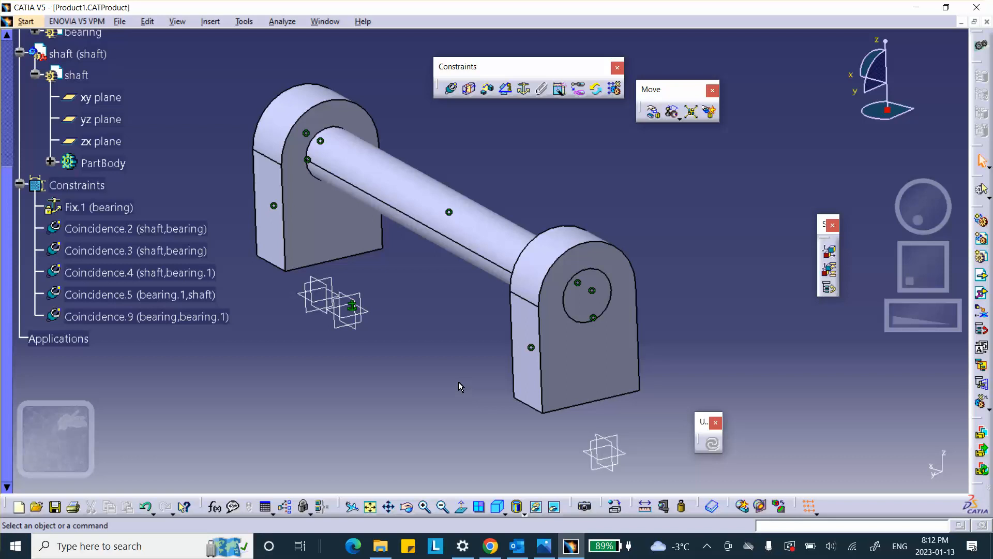
Manipulate the second bearing away from the shaft, rotate the shaft, move the first bearing along the X axis, and update the assembly
click(654, 112)
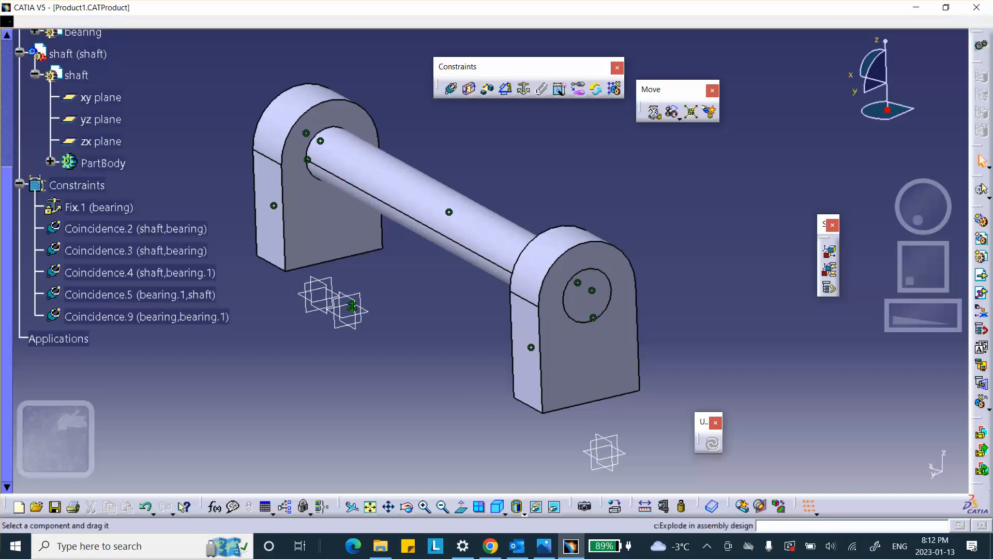
click(888, 436)
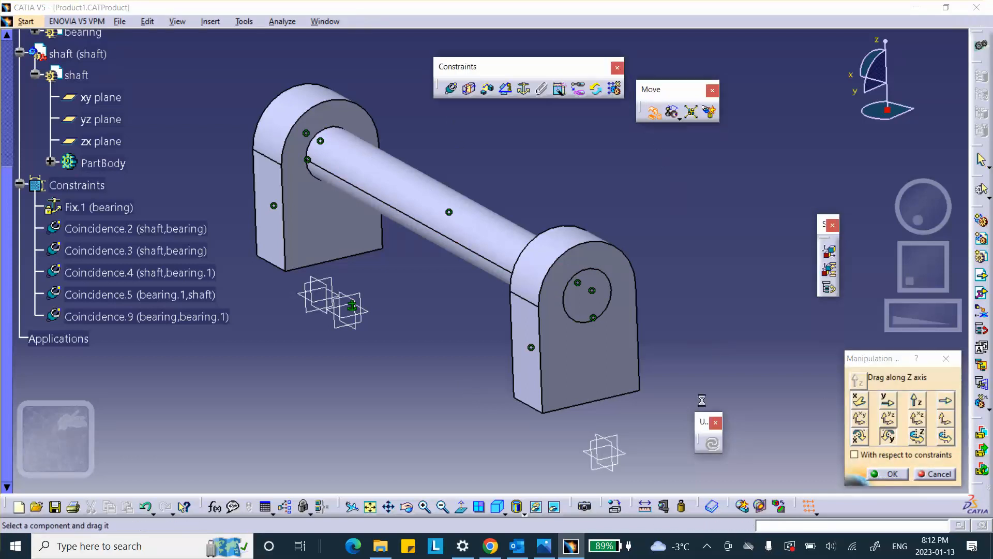
drag(612, 377, 706, 440)
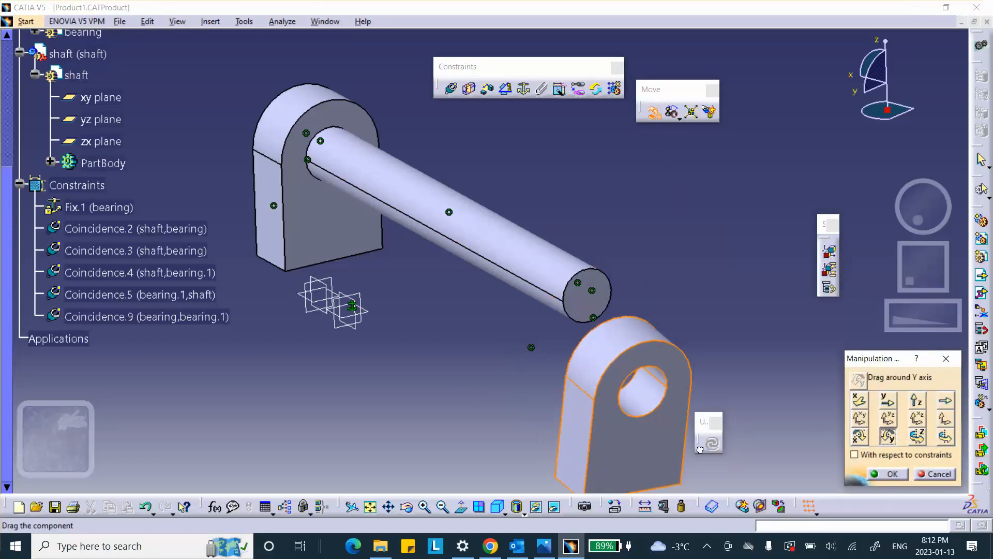
click(869, 437)
drag(331, 147, 311, 115)
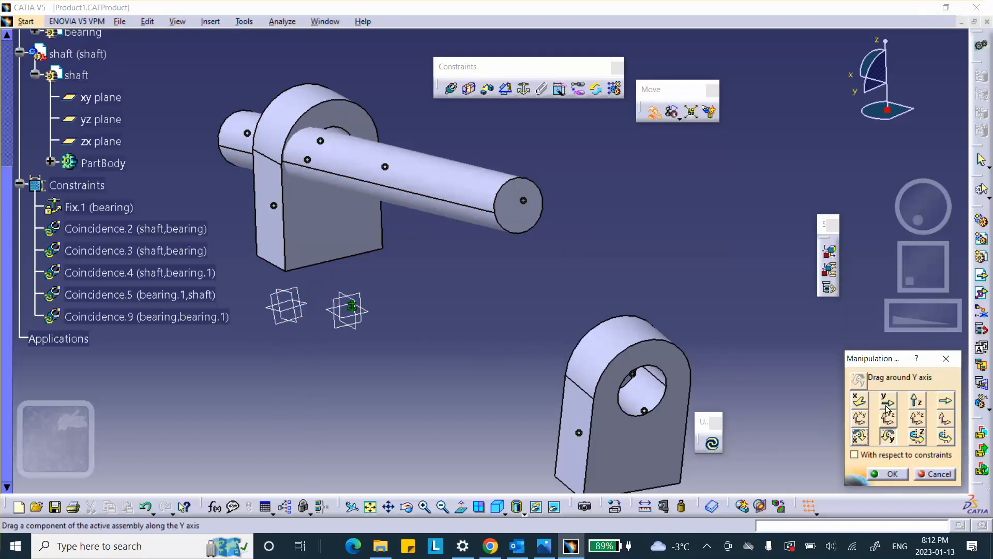
click(868, 401)
drag(340, 255, 479, 285)
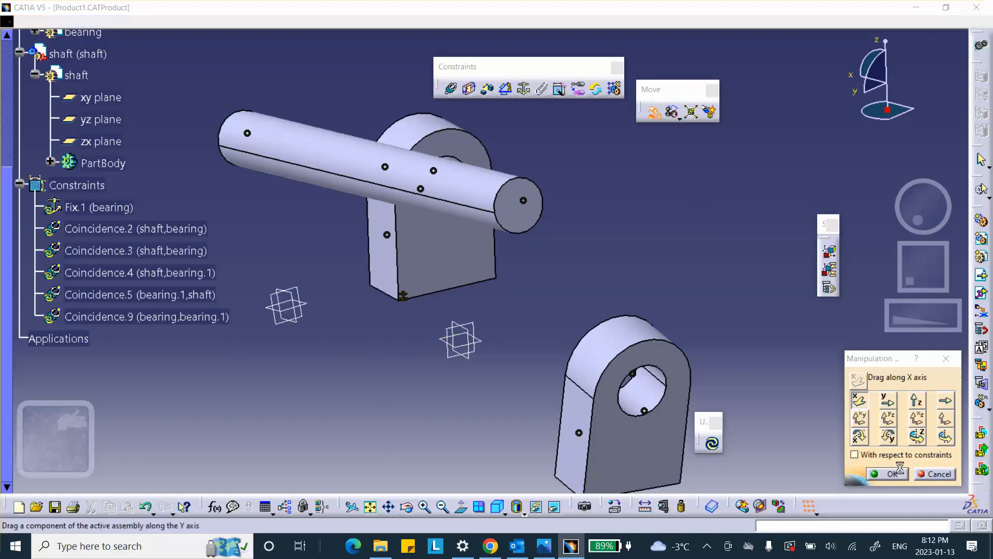
click(888, 474)
click(712, 443)
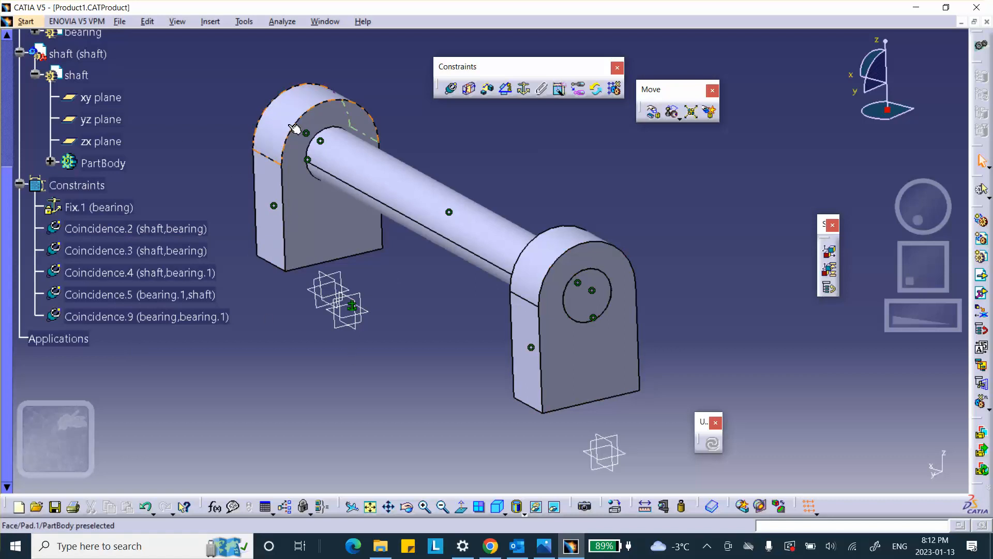
Save the Product1 assembly and switch to the Activity_1_Lab_2 folder in File Explorer
click(56, 507)
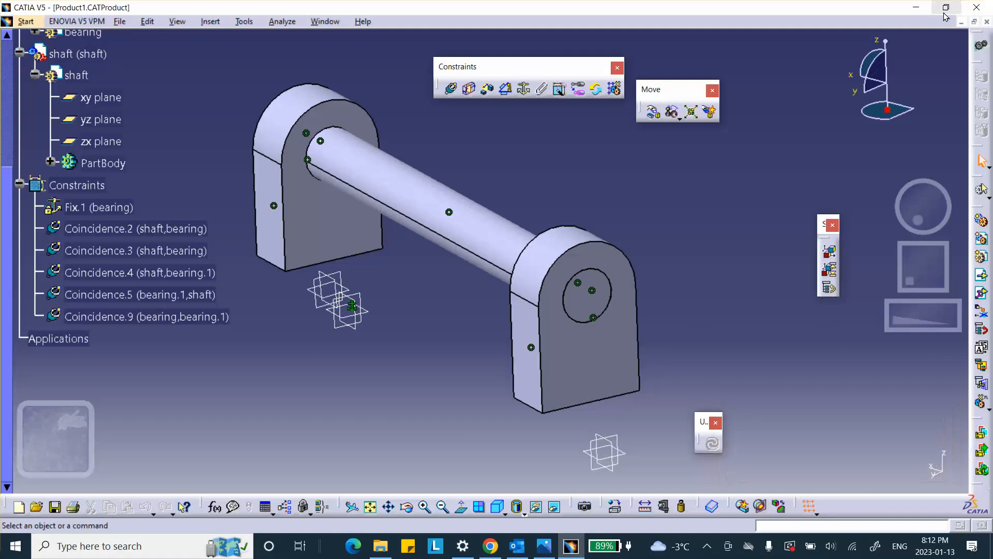
click(915, 7)
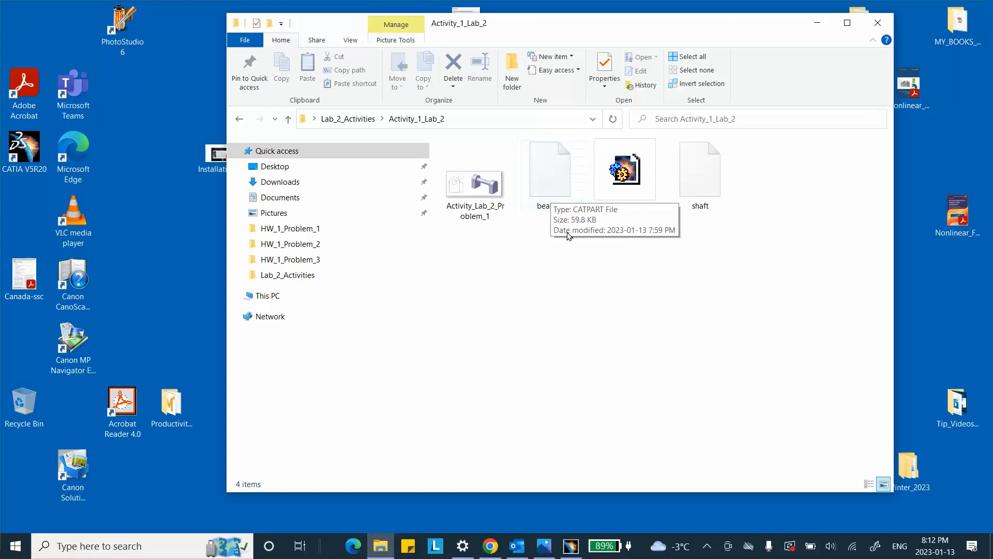
Set CATIA as the default application for .CATPart files through the properties of the bearing file
click(549, 182)
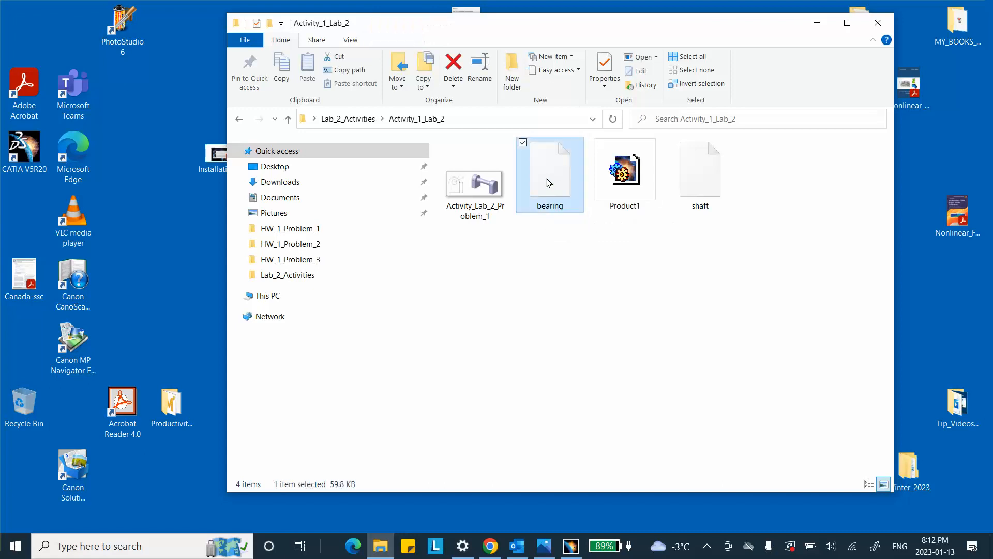
right_click(547, 181)
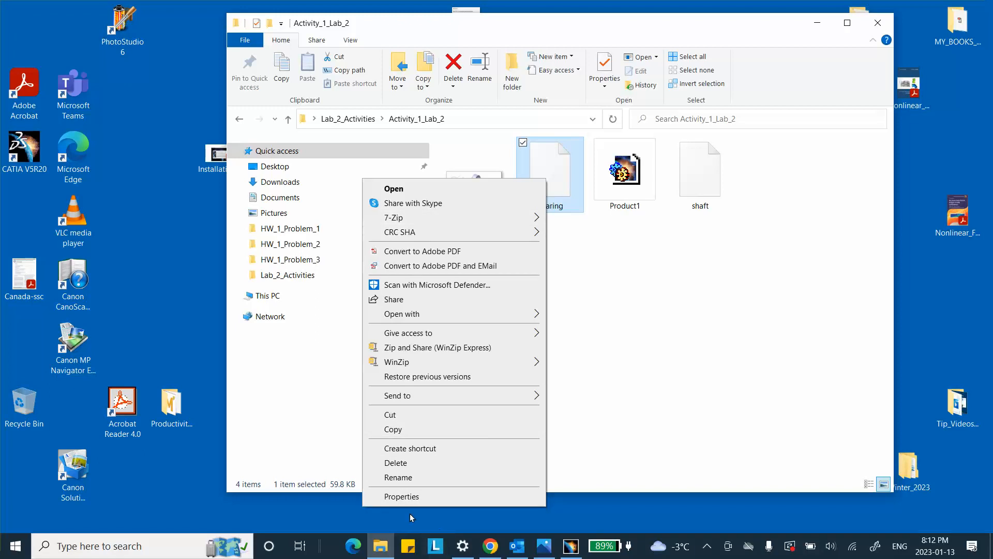
click(404, 498)
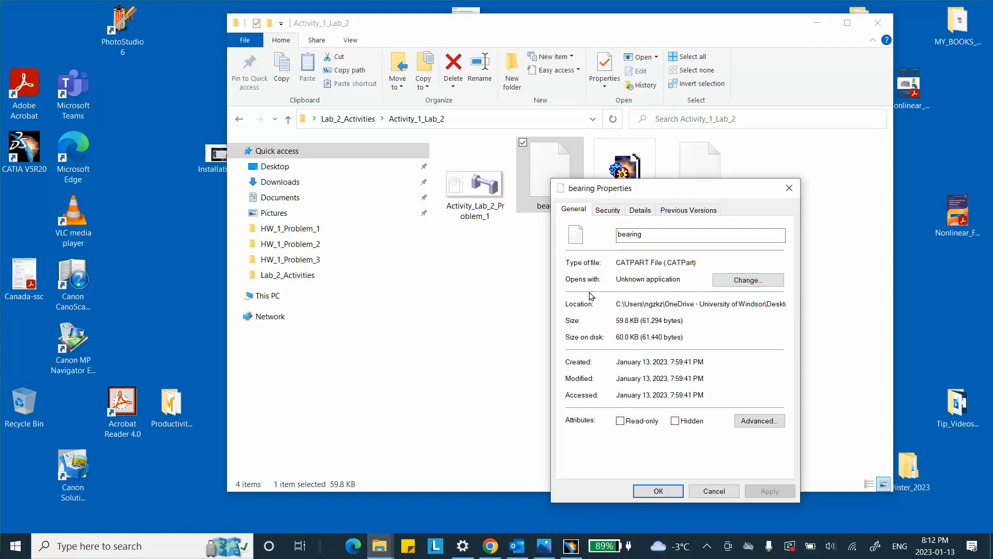
click(747, 285)
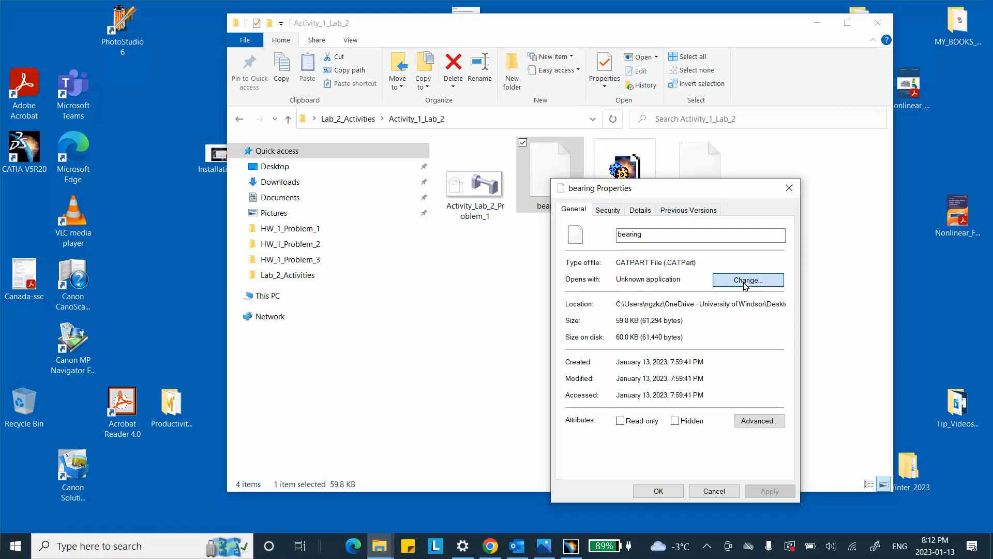
click(397, 215)
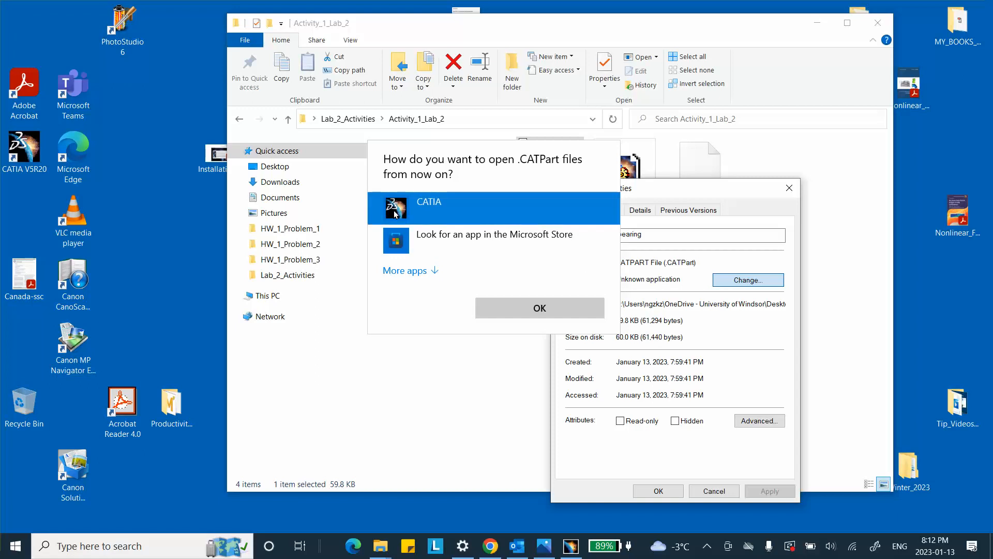
click(541, 308)
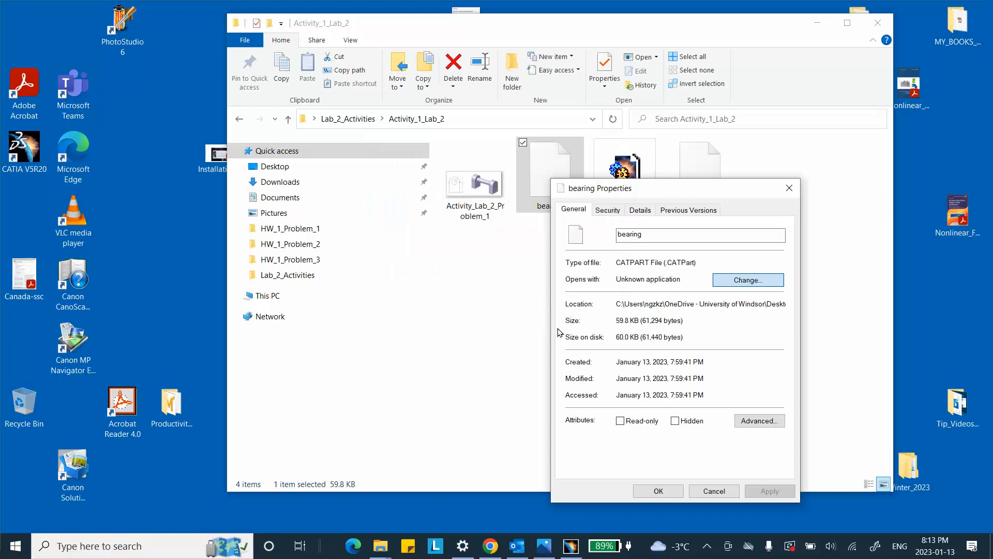
click(659, 491)
click(569, 360)
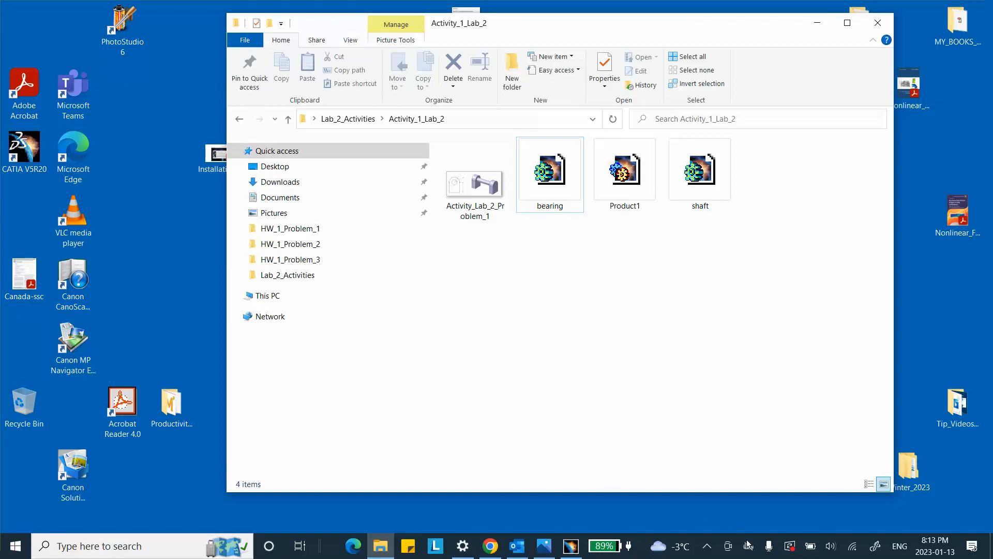
click(707, 546)
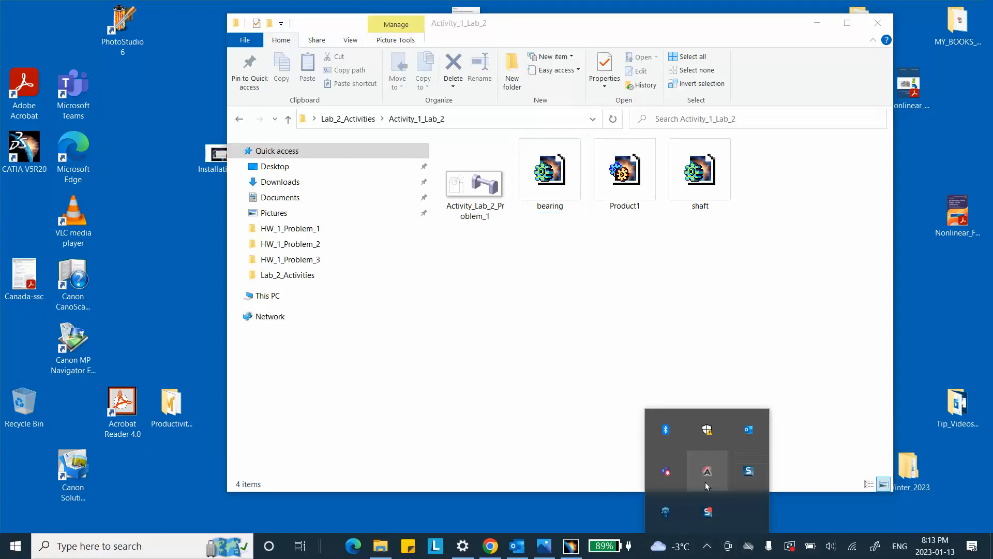